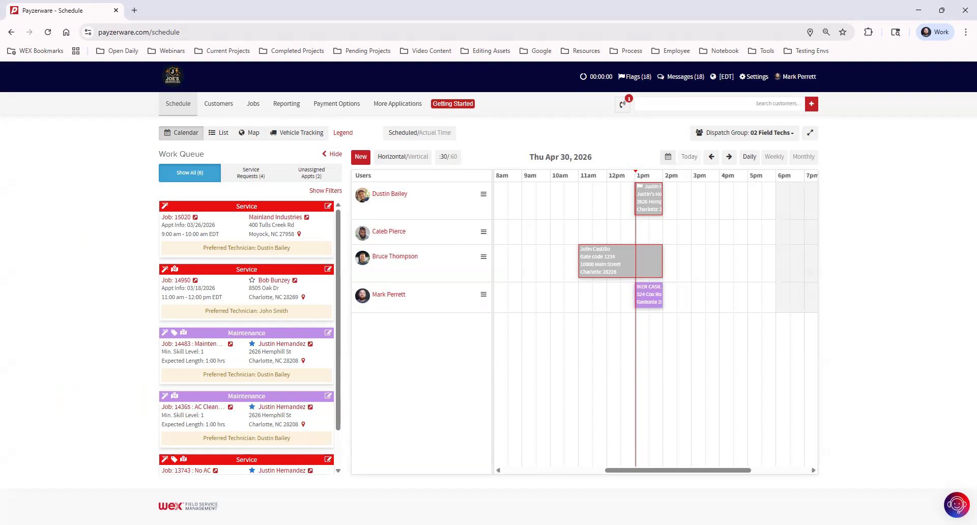
# Start a new appointment and pick the customer found by searching their name.
pyautogui.moveTo(355, 108)
pyautogui.click(361, 158)
pyautogui.click(384, 148)
pyautogui.write('justin')
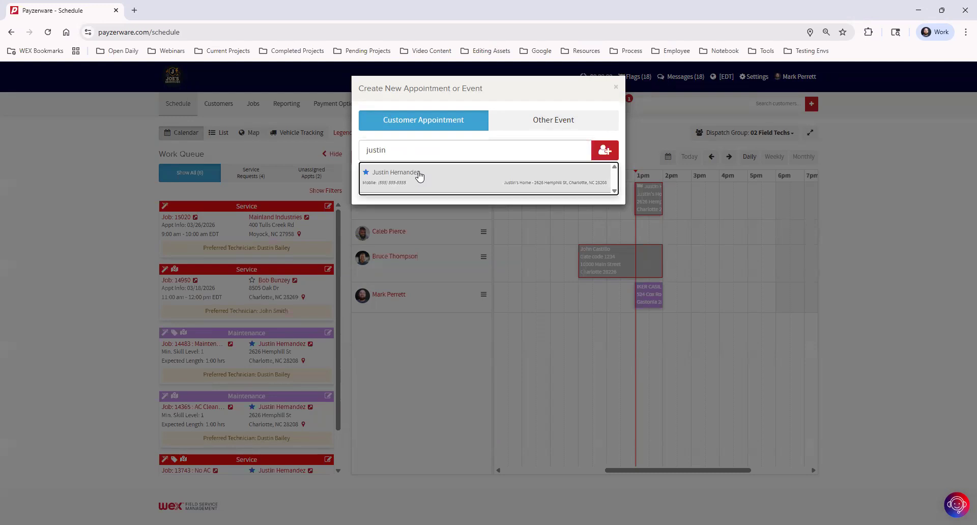
pyautogui.click(420, 176)
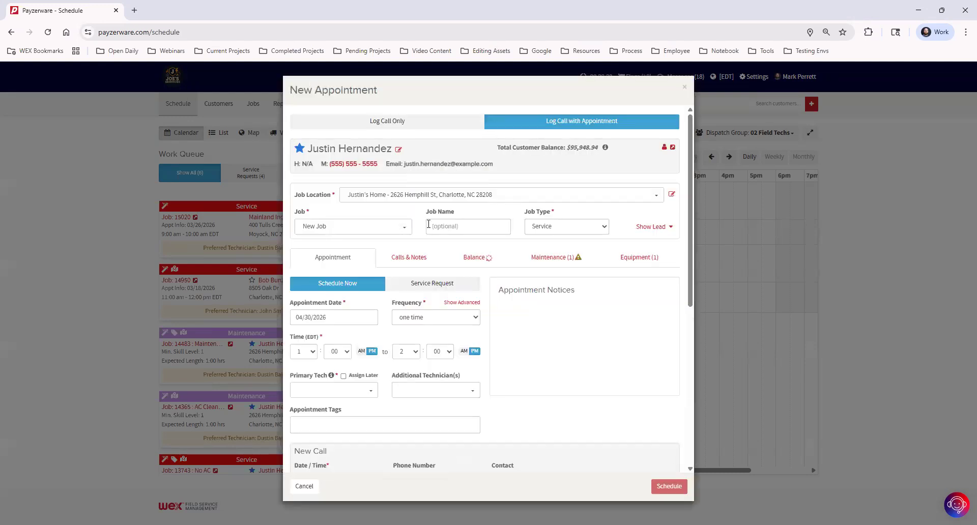
# Create a new job named 'No AC' for the customer and reveal its lead details.
pyautogui.click(324, 225)
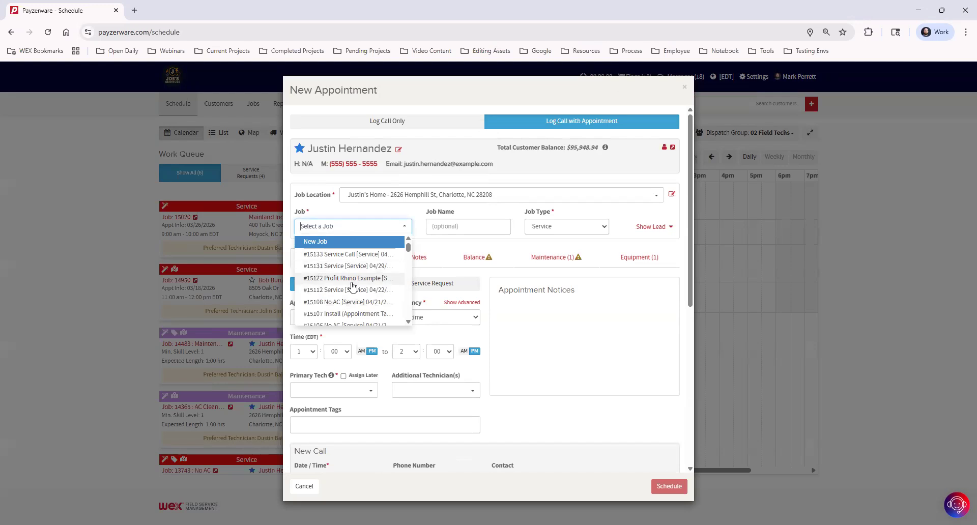
pyautogui.click(392, 220)
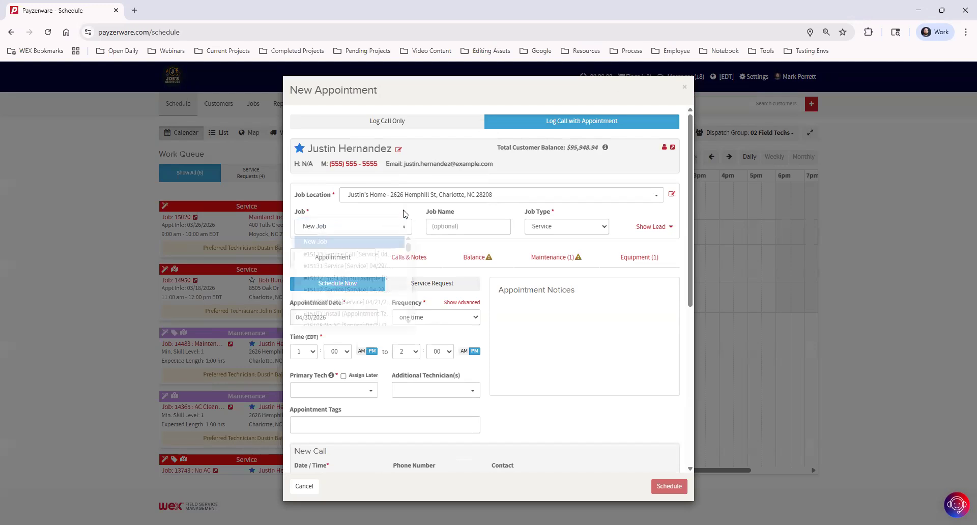
pyautogui.click(460, 230)
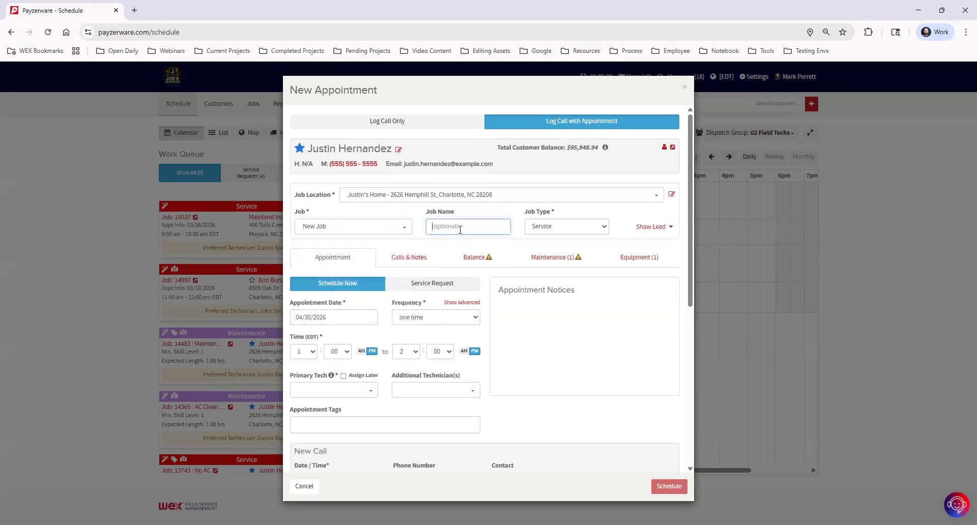
pyautogui.write('No AC')
pyautogui.click(608, 210)
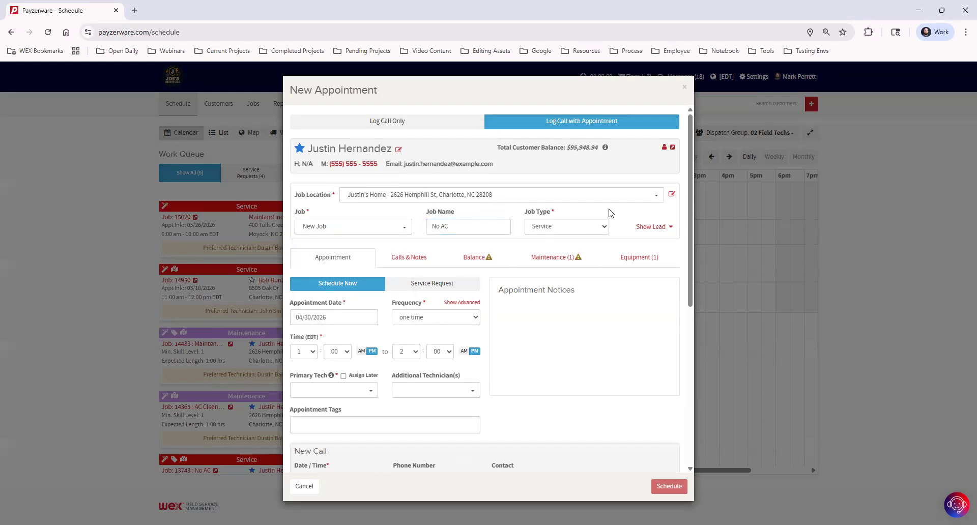
pyautogui.click(660, 229)
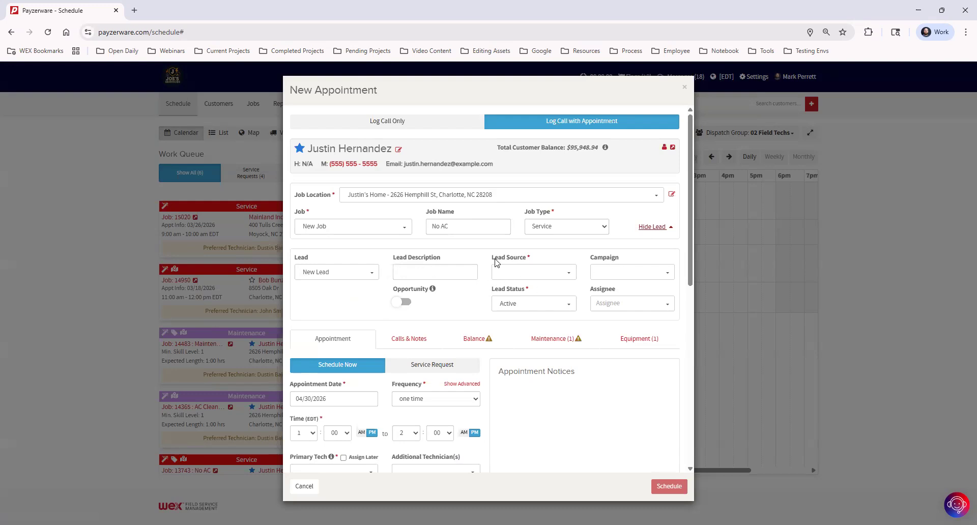
# Browse the available lead sources, then open the customer's record in a new tab.
pyautogui.click(524, 273)
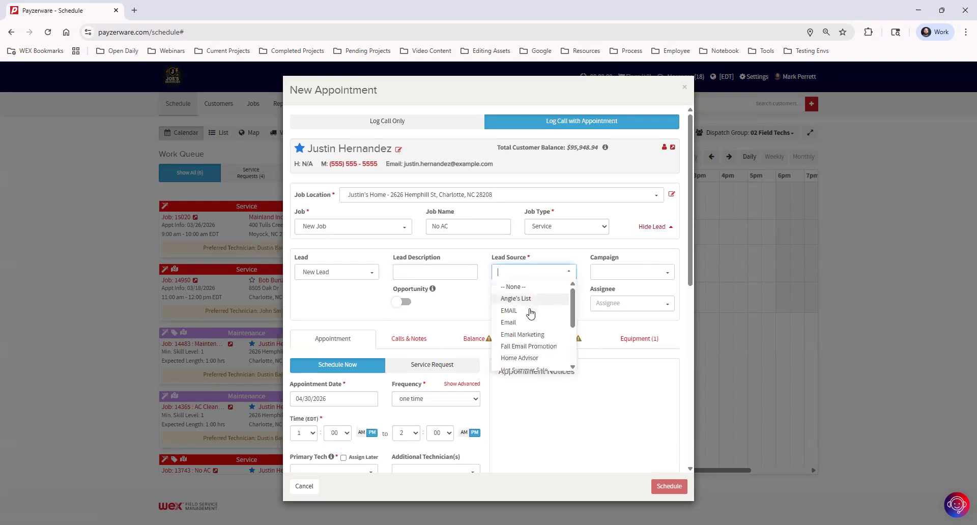
pyautogui.scroll(-5, 534, 362)
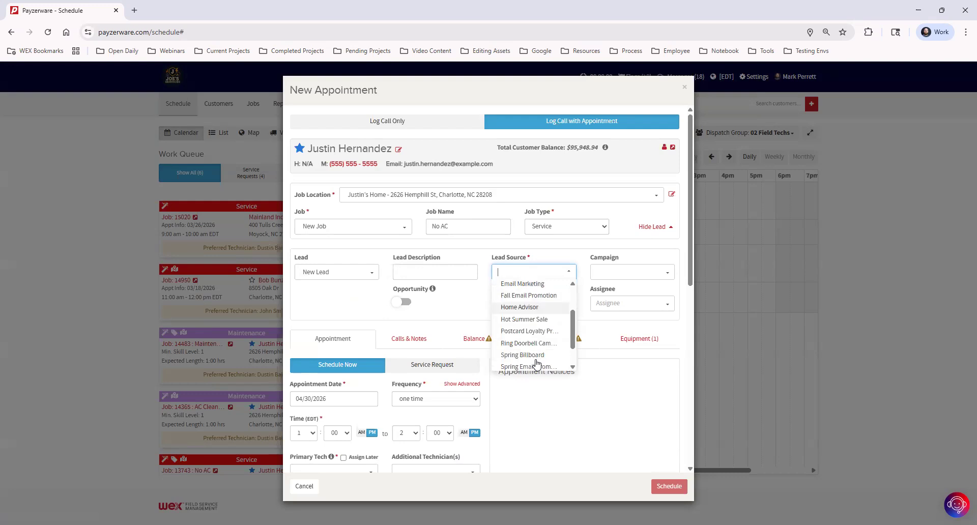
pyautogui.scroll(3, 536, 339)
pyautogui.scroll(1, 535, 337)
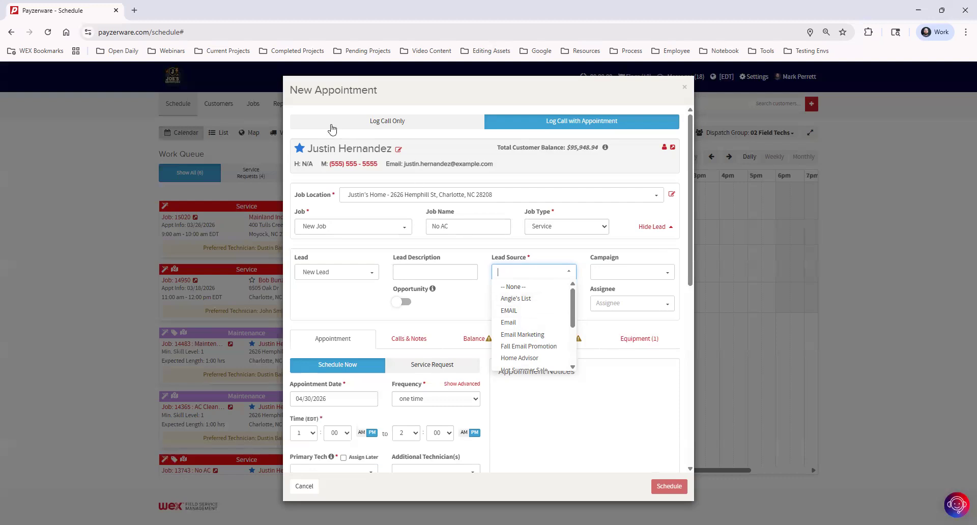
pyautogui.click(673, 148)
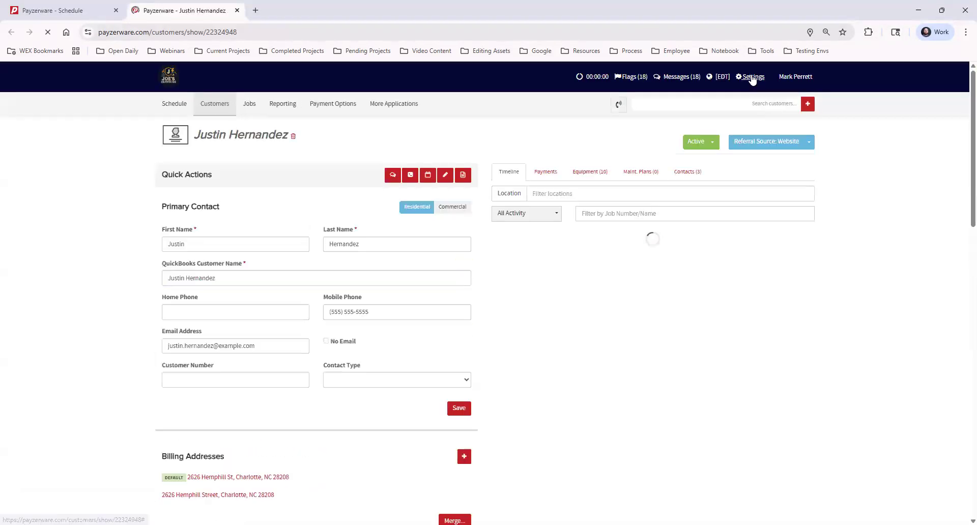
# Go to the Marketing settings page to view the Lead Sources list.
pyautogui.click(749, 78)
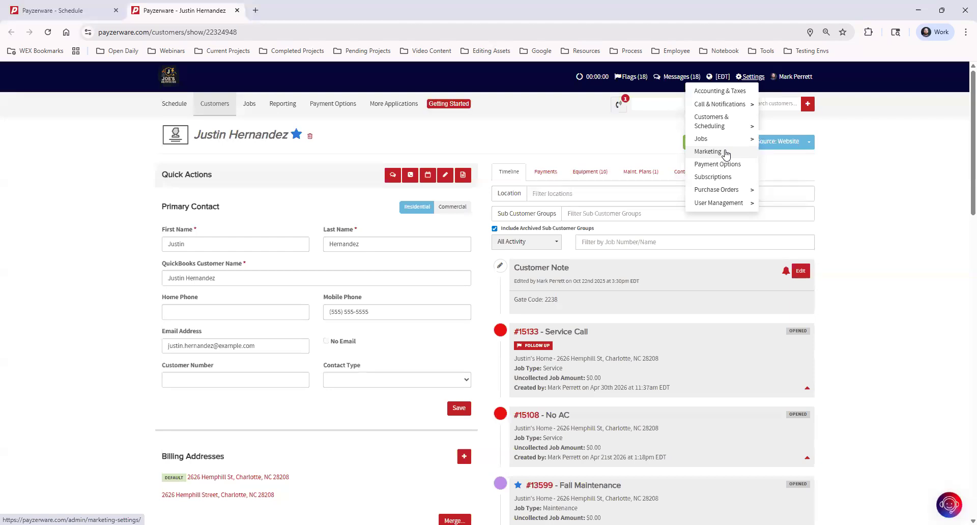
pyautogui.click(726, 154)
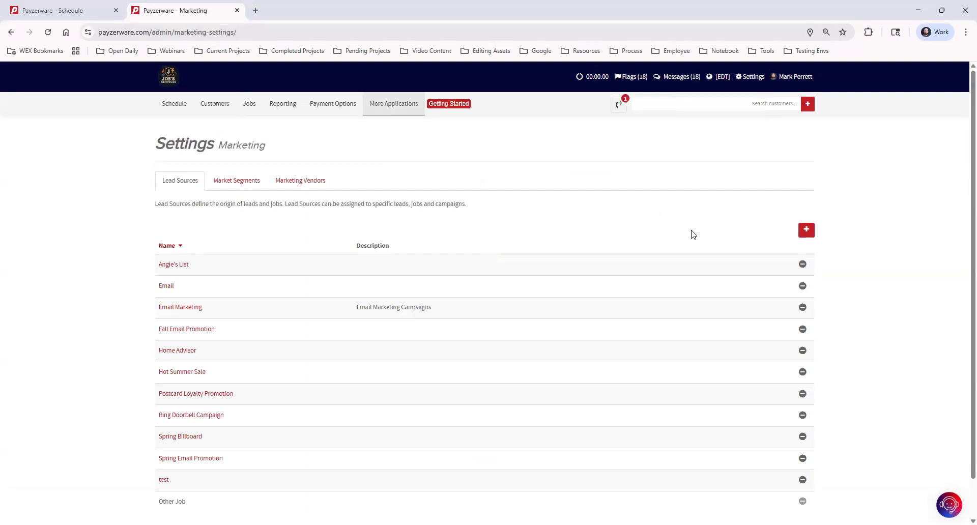
pyautogui.click(750, 77)
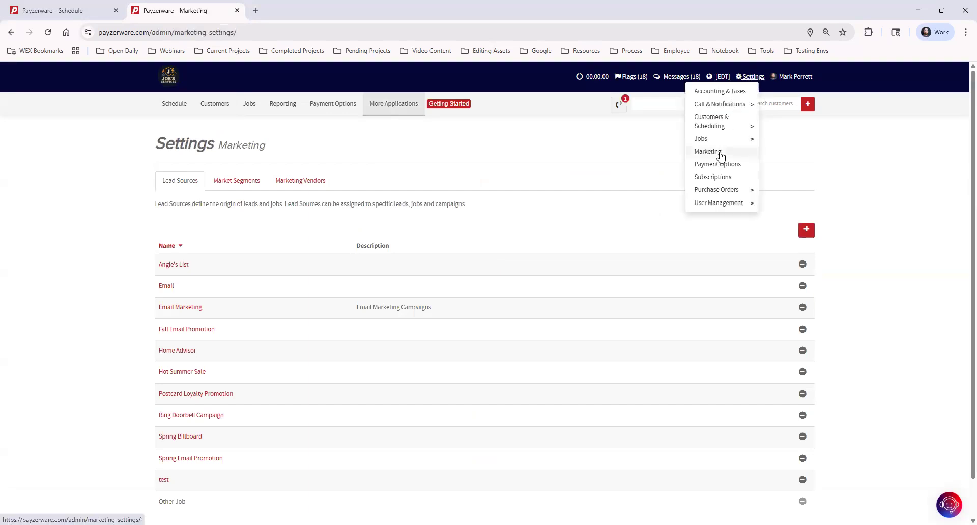
pyautogui.click(144, 200)
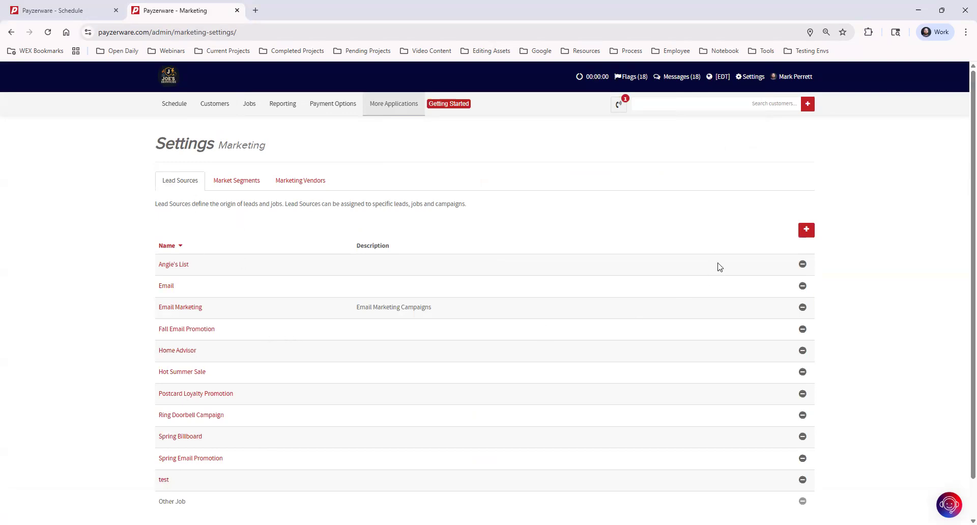
# Preview the New Lead Source form, close it unsaved, and return to the schedule tab.
pyautogui.click(807, 232)
pyautogui.click(424, 128)
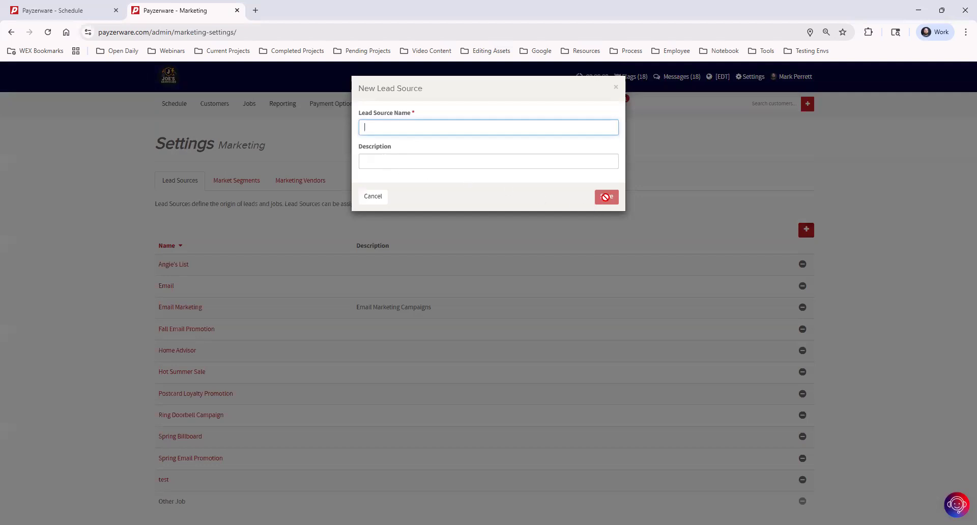
pyautogui.click(616, 90)
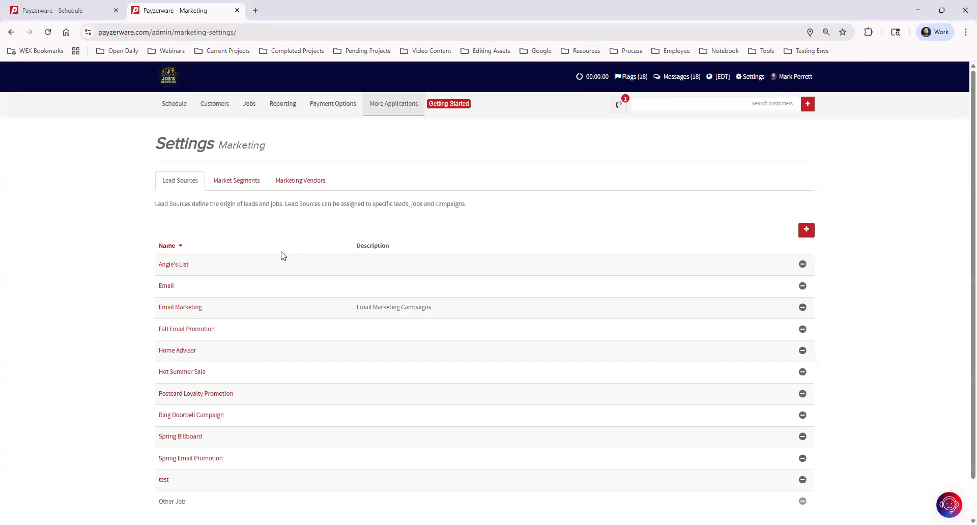
pyautogui.click(87, 15)
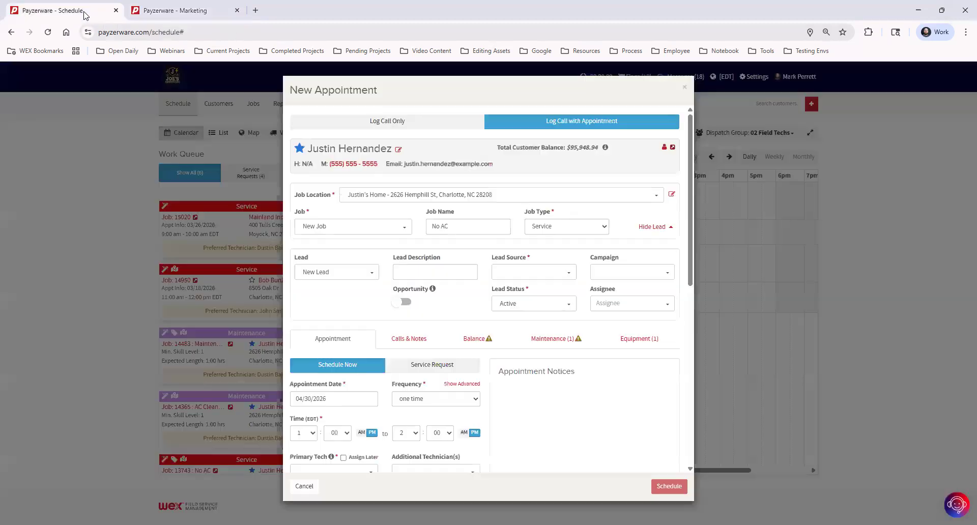
# Choose Email Marketing as the appointment's lead source.
pyautogui.click(532, 273)
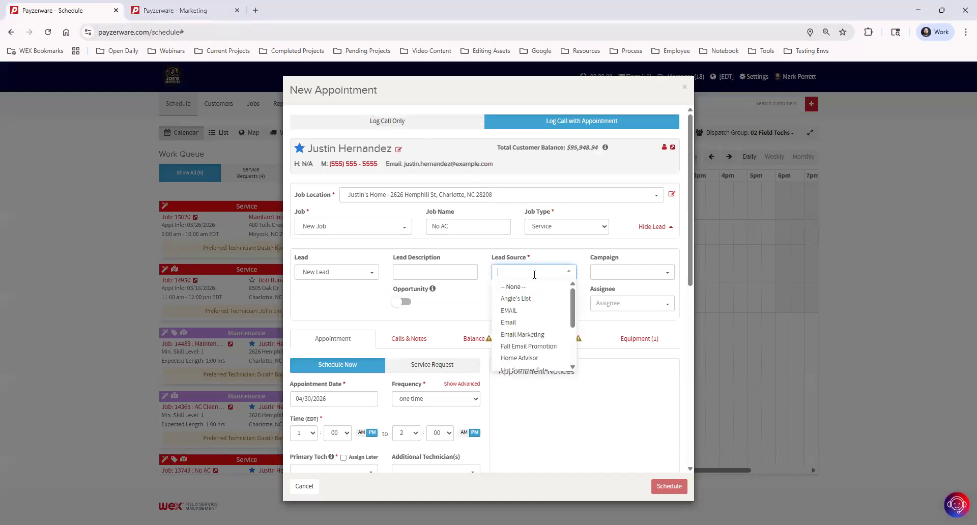
pyautogui.click(539, 336)
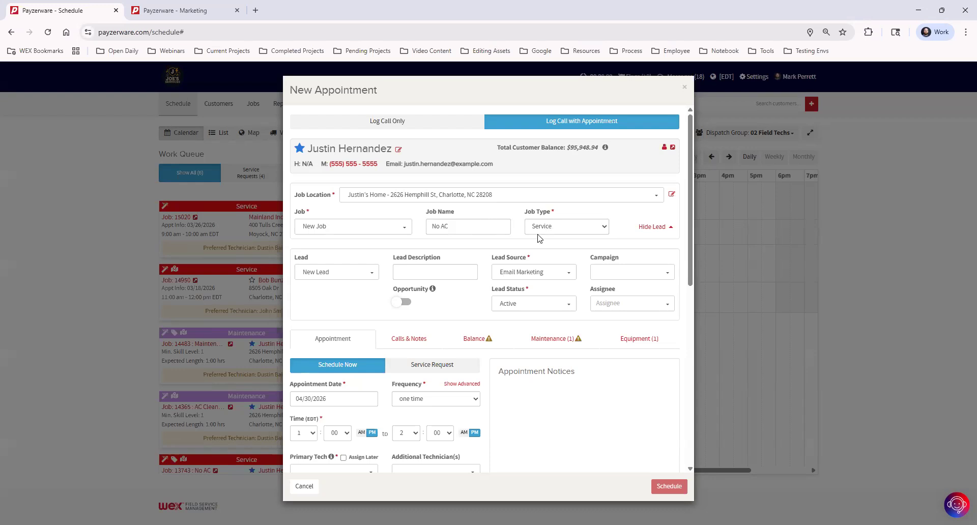
# Rename the job from 'No AC' to 'Furnace Install', correcting the misspelling.
pyautogui.tripleClick(472, 222)
pyautogui.write('Funace')
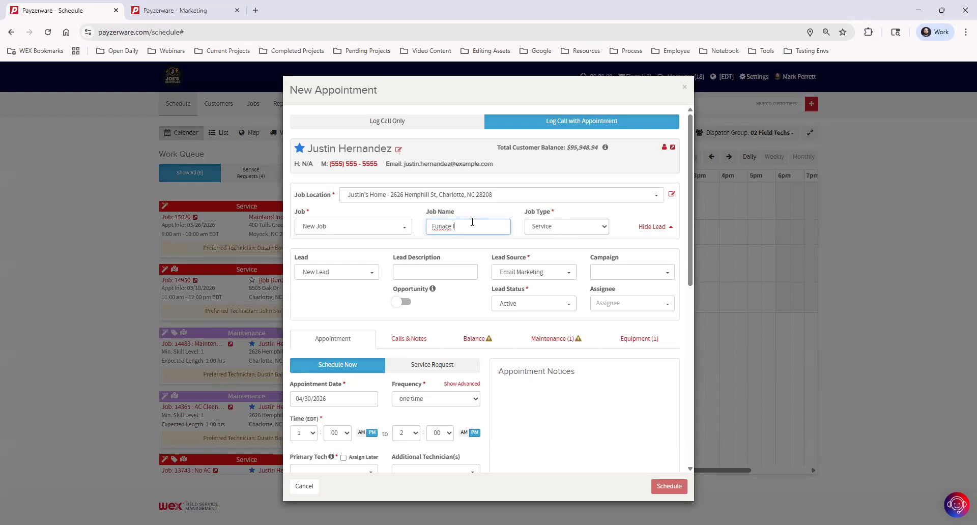
pyautogui.write(' Insta;l')
pyautogui.rightClick(441, 228)
pyautogui.click(544, 241)
# Set the job type to Install, extending the end time to 3 PM.
pyautogui.click(570, 229)
pyautogui.click(563, 285)
pyautogui.click(502, 210)
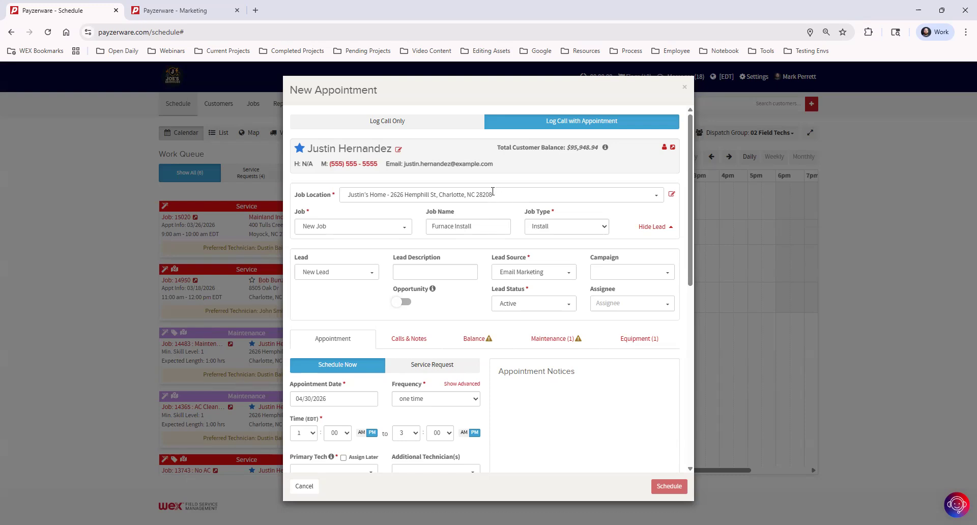
# Switch on the Opportunity toggle for this lead.
pyautogui.click(398, 304)
pyautogui.scroll(-2, 610, 319)
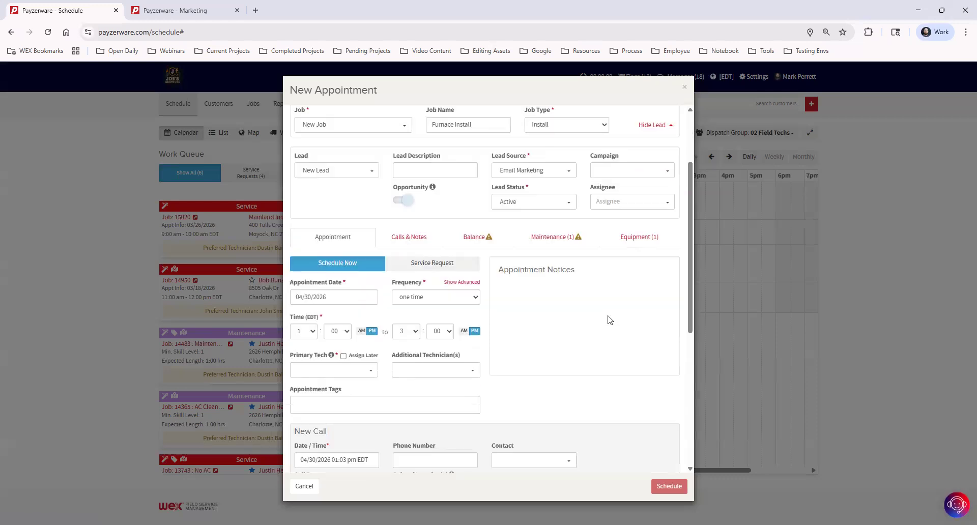
# Show the advanced frequency options, adding a Last Appointment Date field.
pyautogui.scroll(-1, 610, 319)
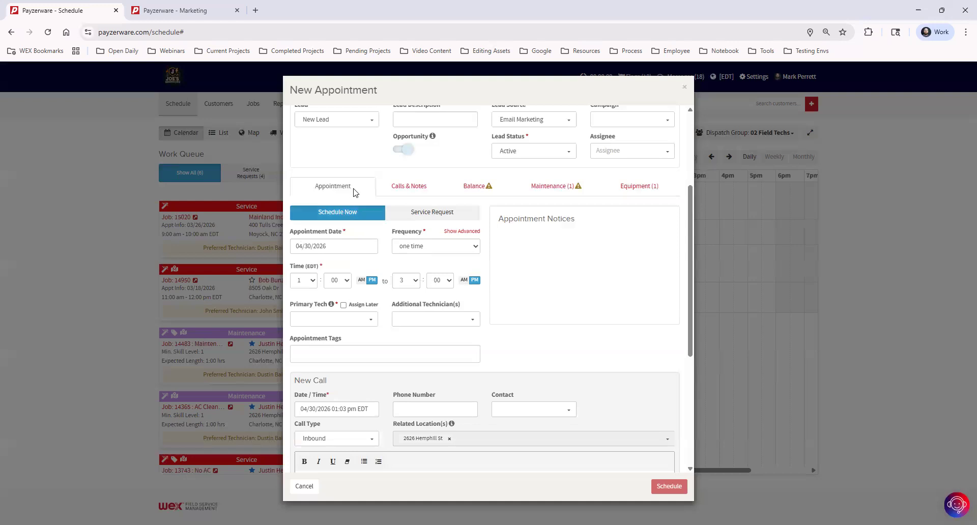
pyautogui.scroll(2, 325, 206)
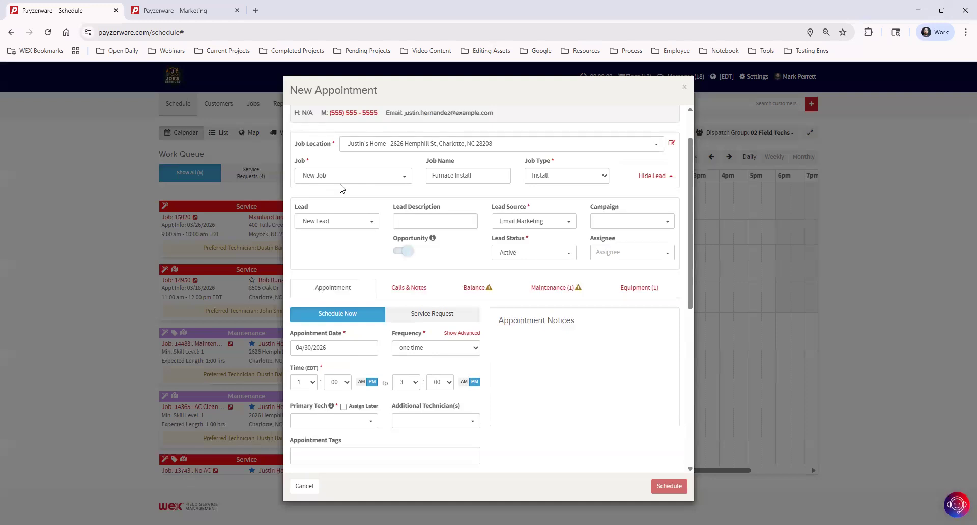
pyautogui.scroll(-1, 400, 308)
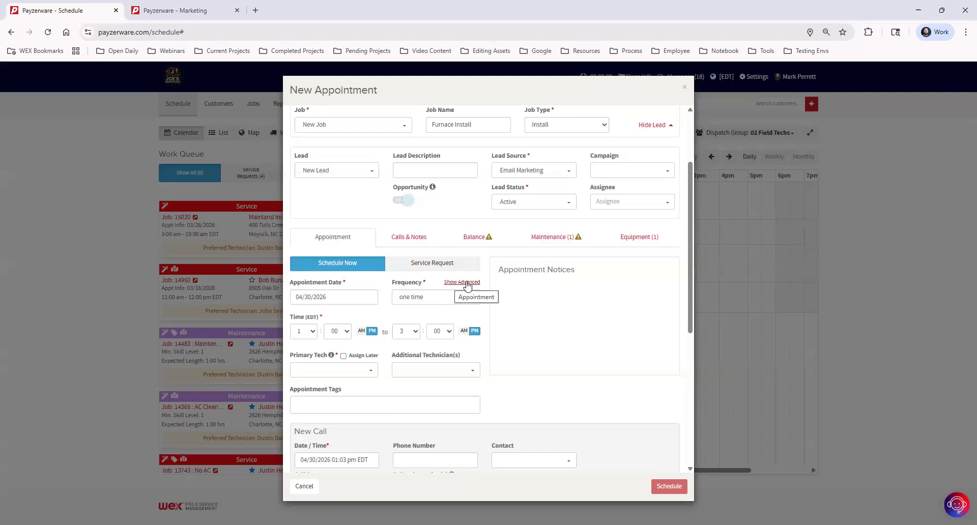
pyautogui.click(467, 283)
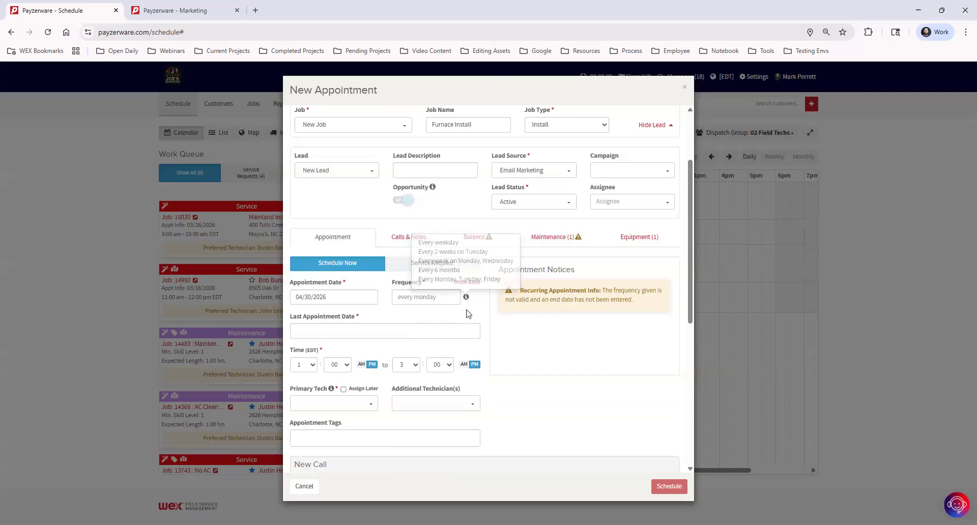
# Set the appointment date to 05/04/2026 and the frequency to 'every weekday'.
pyautogui.moveTo(468, 300)
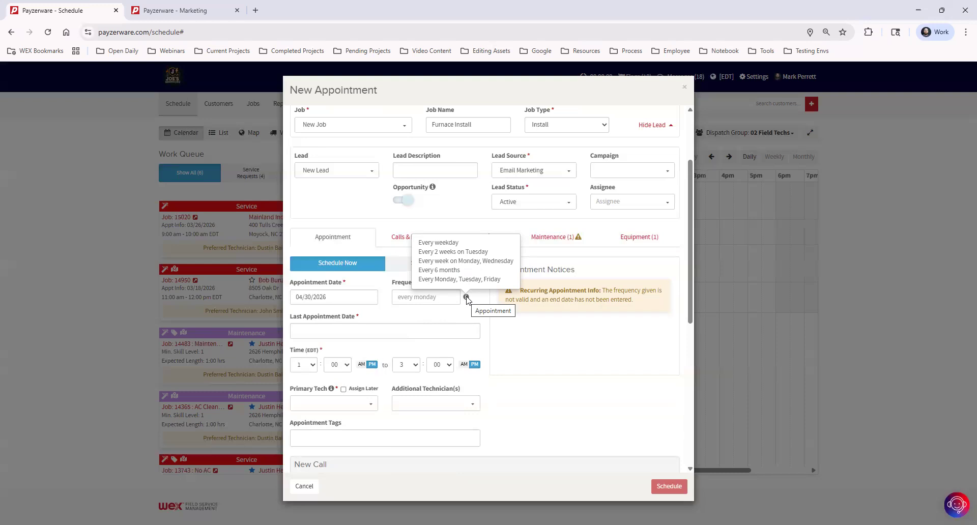
pyautogui.click(350, 297)
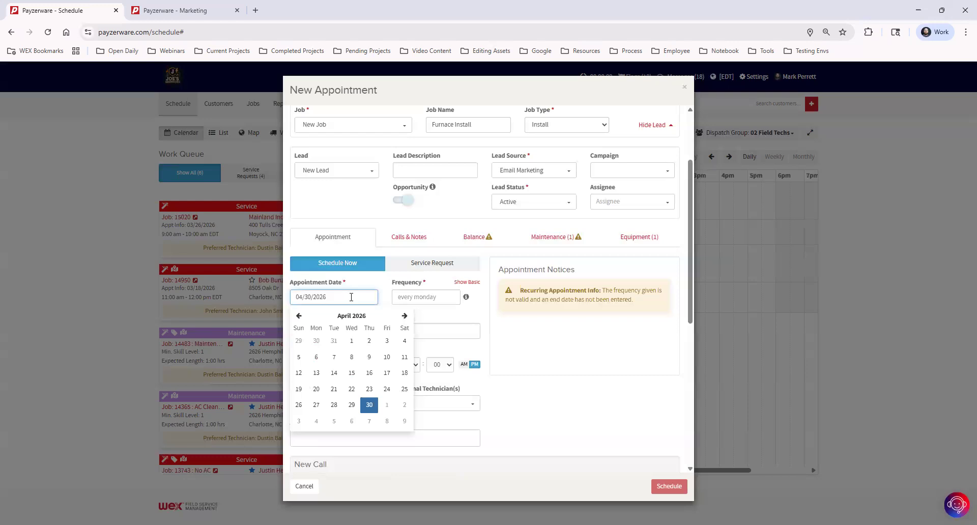
pyautogui.click(316, 423)
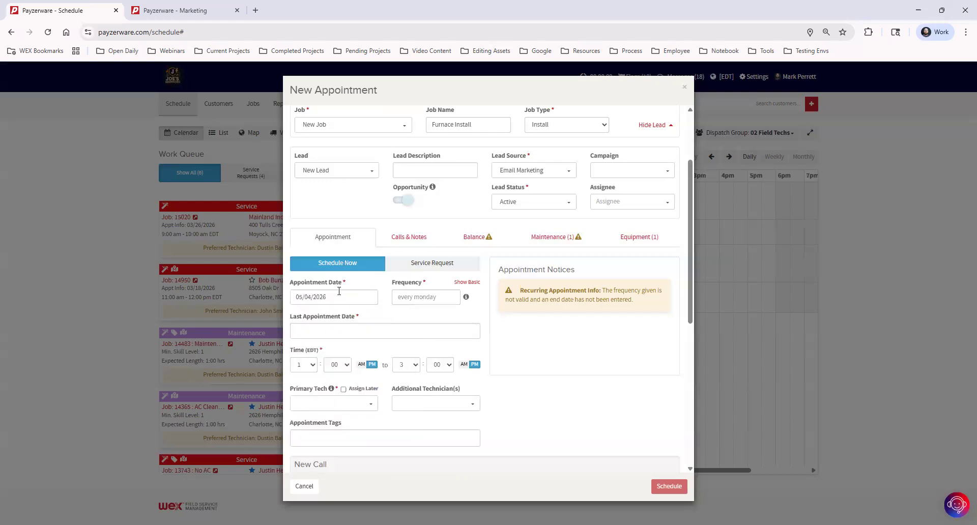
pyautogui.click(418, 298)
pyautogui.write('every weekday')
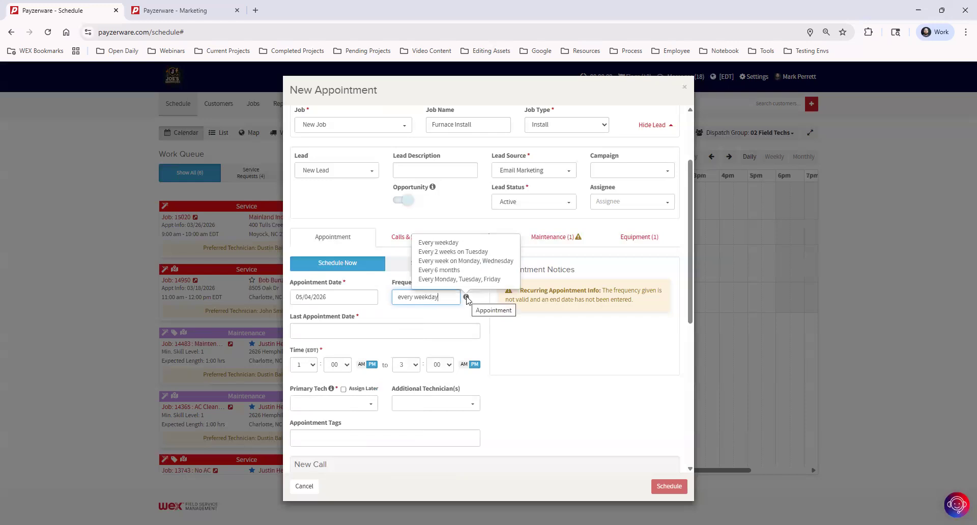
# End the weekday series on 05/08/2026 and run each visit from 9:00 AM to 5:00 PM.
pyautogui.click(331, 330)
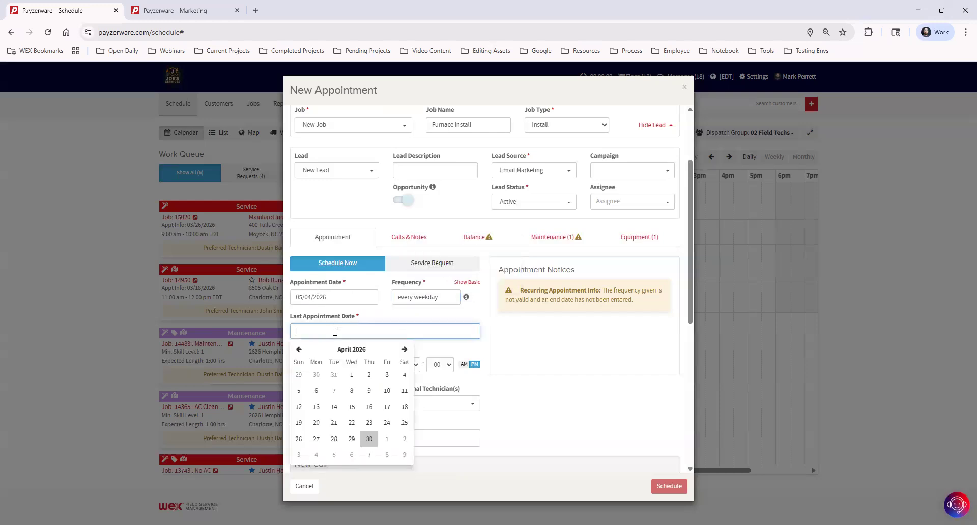
pyautogui.click(387, 455)
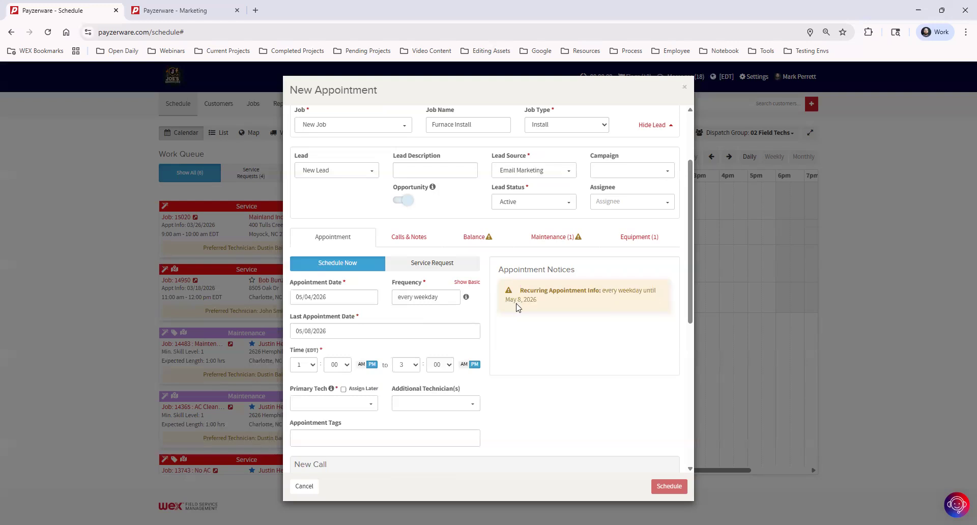
pyautogui.click(310, 365)
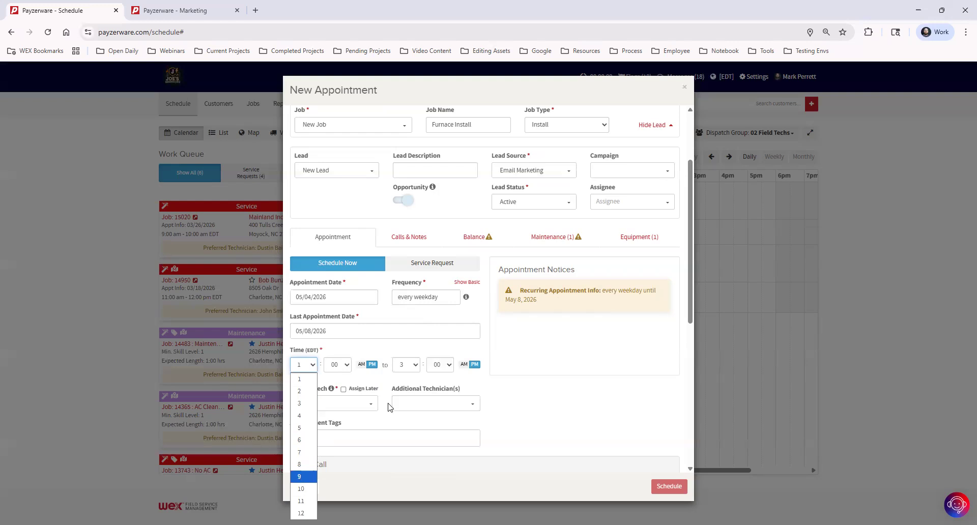
pyautogui.click(301, 478)
pyautogui.click(362, 365)
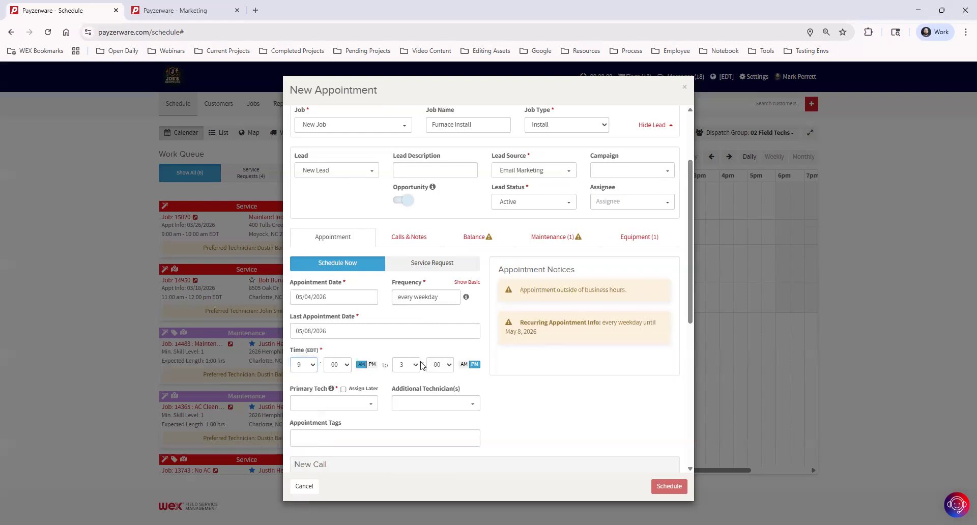
pyautogui.click(406, 364)
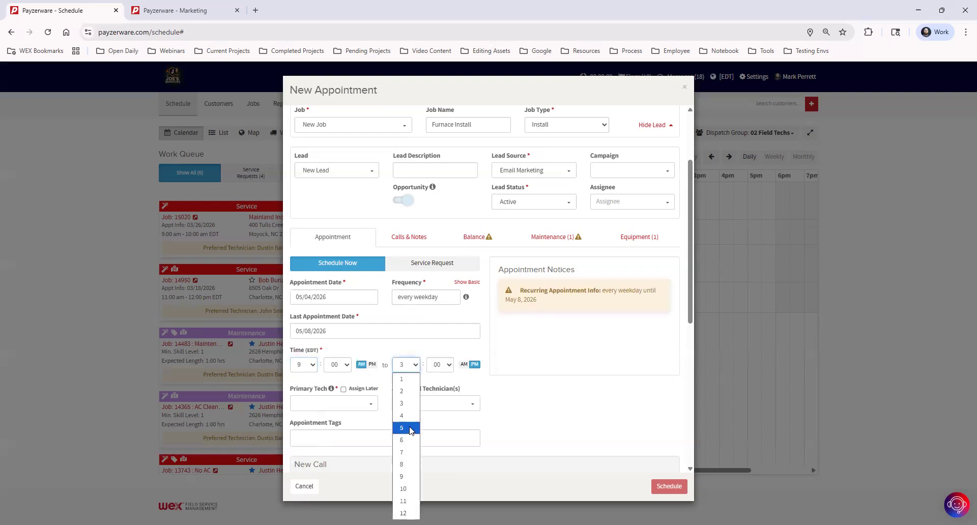
pyautogui.click(411, 430)
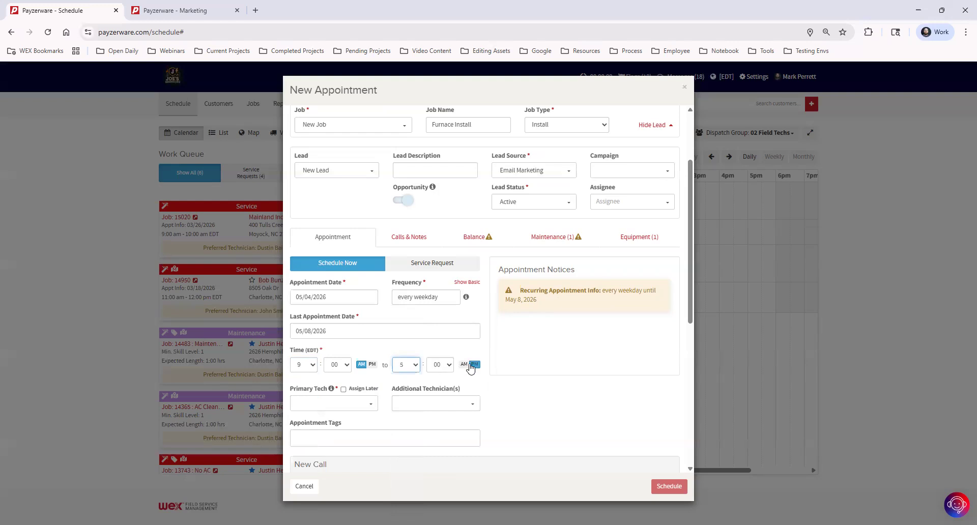
pyautogui.click(320, 403)
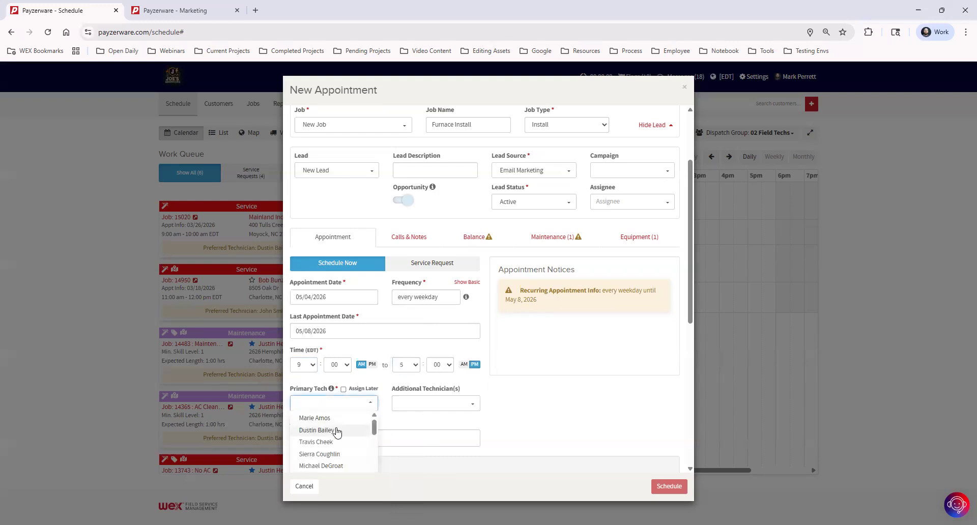
# Assign the primary technician and schedule the recurring Furnace Install appointment.
pyautogui.click(333, 429)
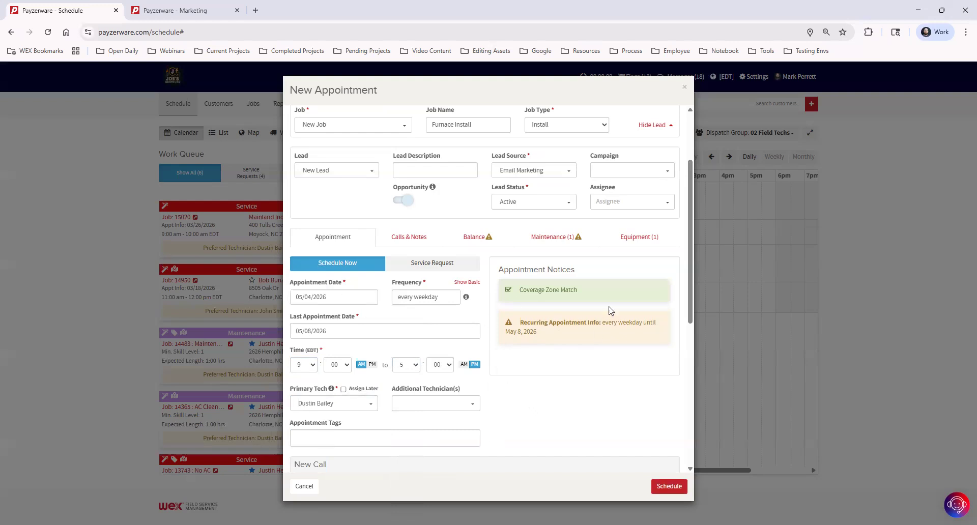
pyautogui.click(664, 487)
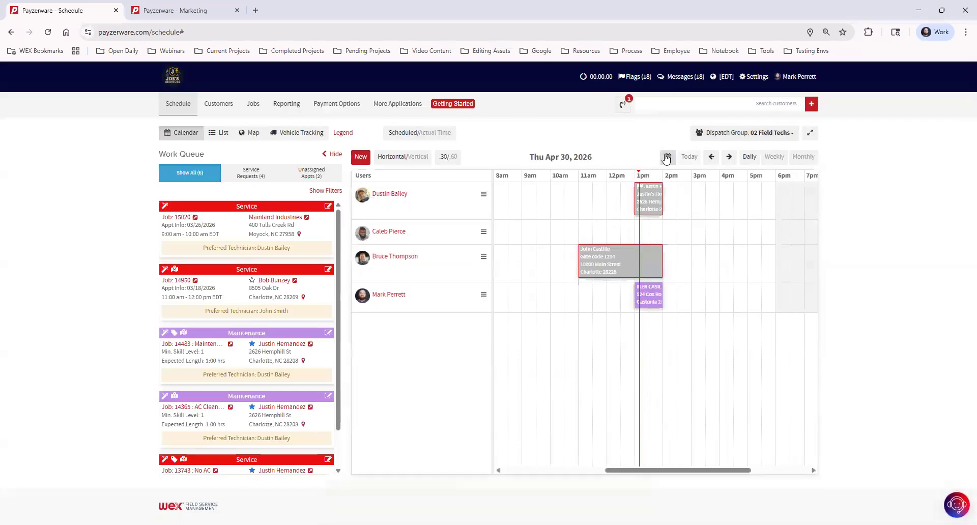
# Once the appointment saves, open the date chooser beside the schedule date.
pyautogui.click(666, 159)
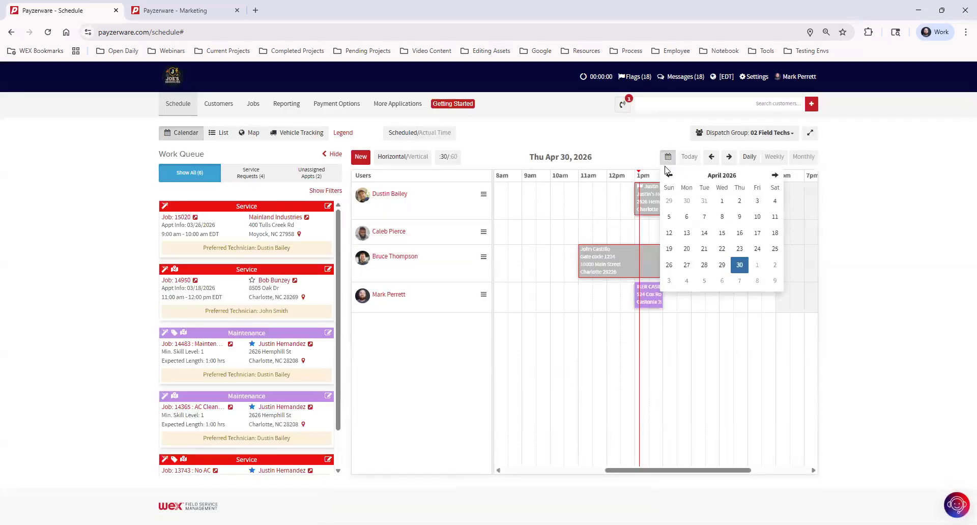
# Jump the schedule to Mon May 4, 2026, then advance day by day to Wed May 6.
pyautogui.click(686, 282)
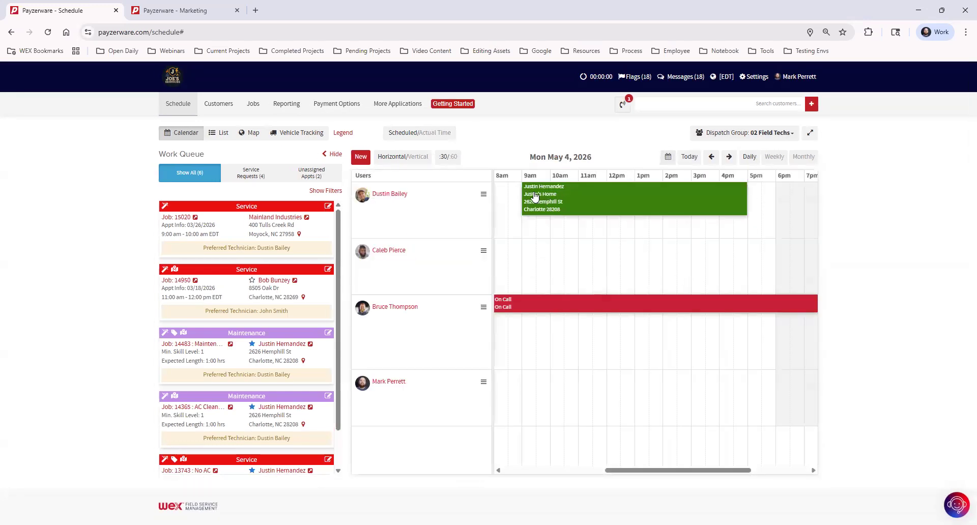
pyautogui.click(729, 158)
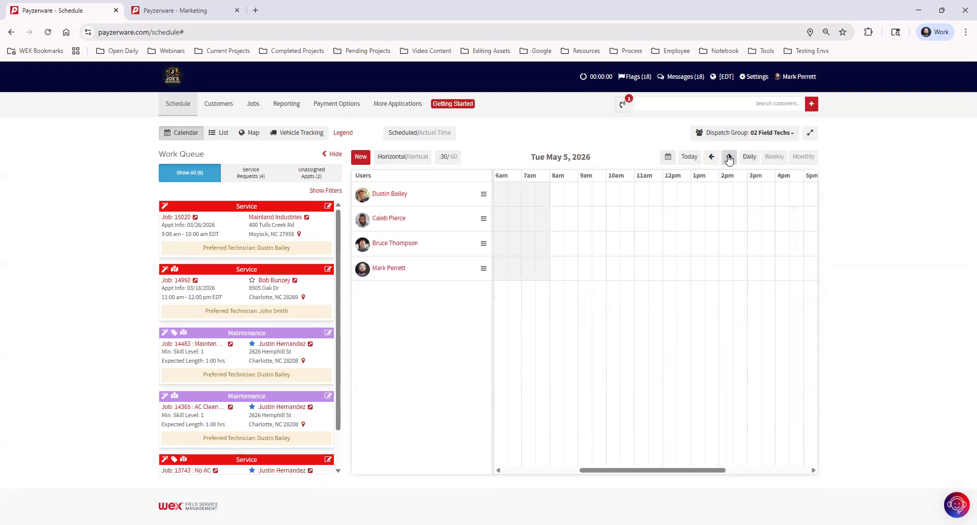
pyautogui.click(729, 158)
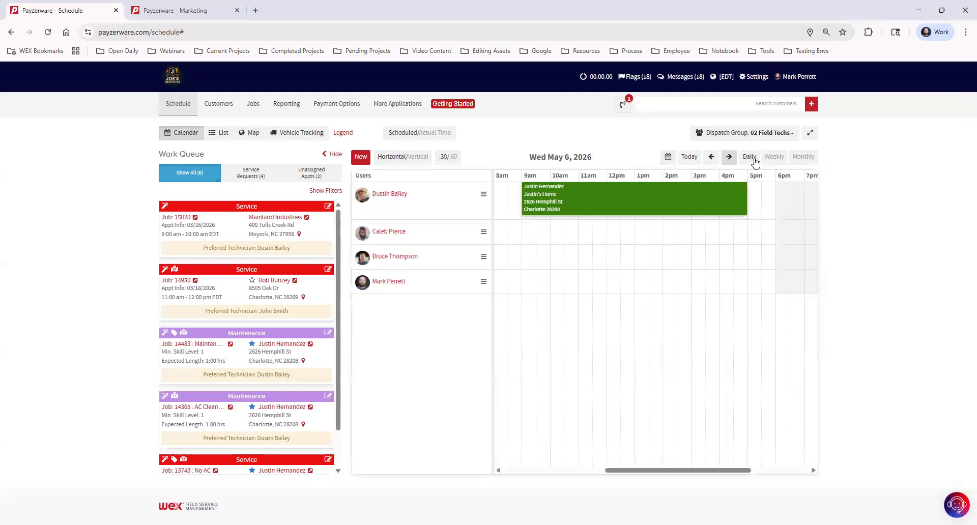
# Review the weekday visits in weekly view, then return to today's daily schedule.
pyautogui.click(773, 158)
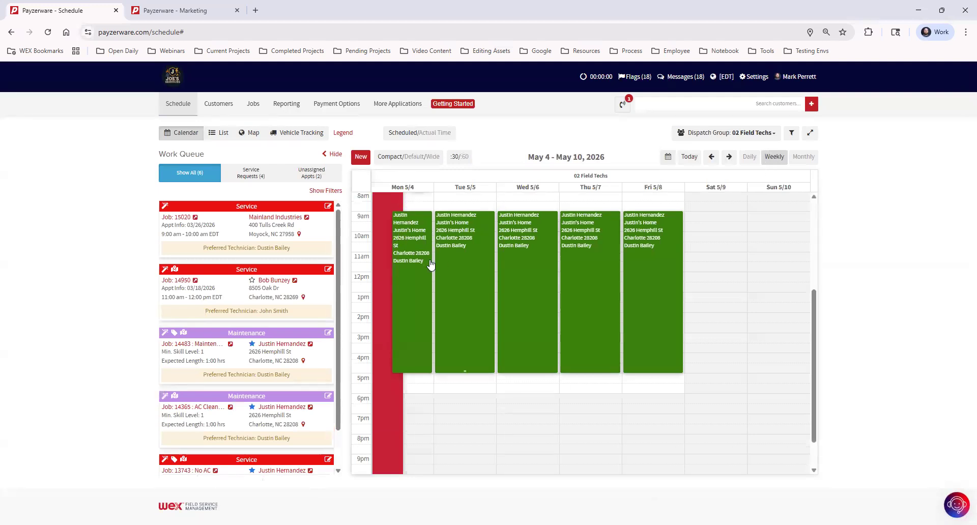
pyautogui.moveTo(428, 263)
pyautogui.click(690, 156)
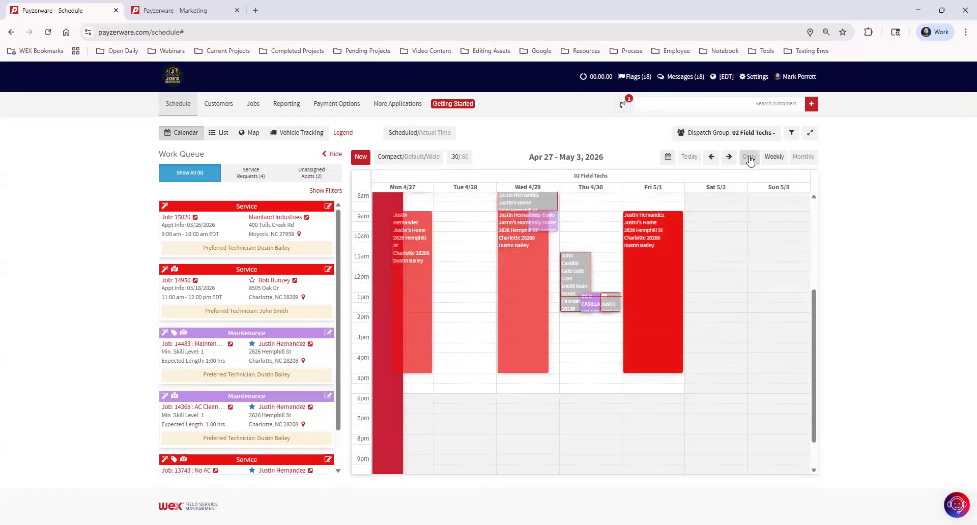
pyautogui.click(747, 157)
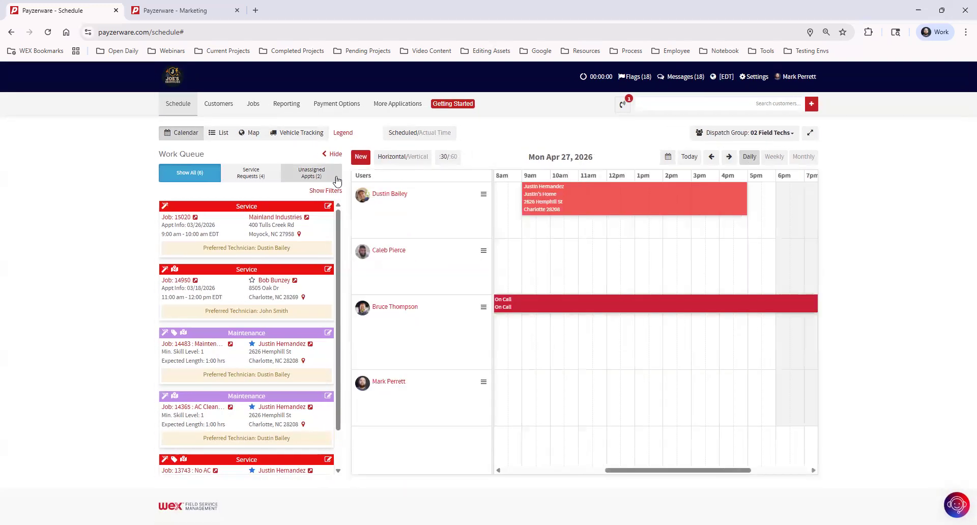
# Start a new appointment for the customer found by searching 'e', with their home as job location.
pyautogui.click(361, 158)
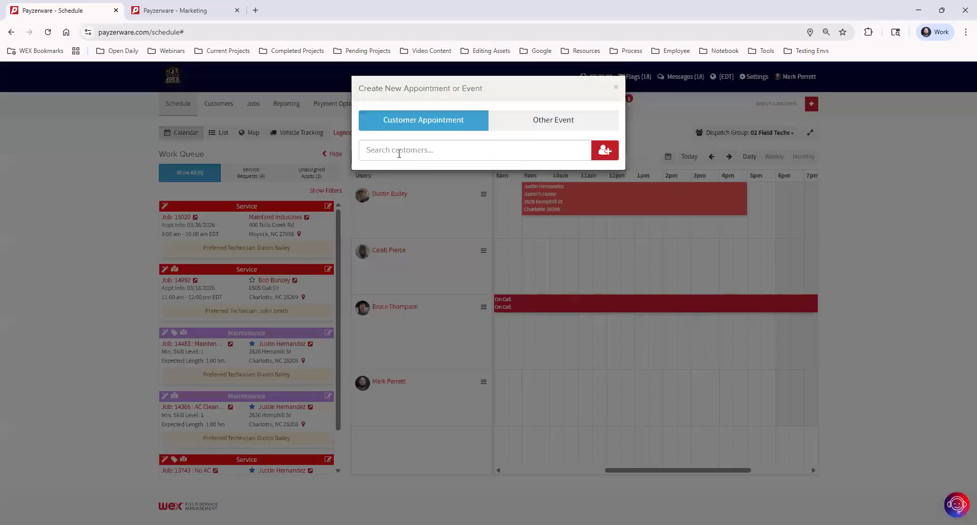
pyautogui.write('emily')
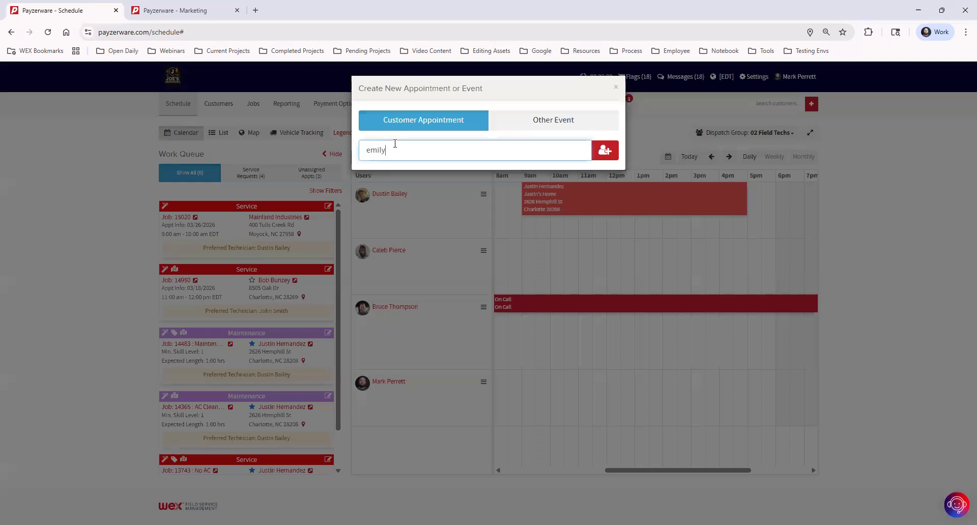
pyautogui.click(452, 184)
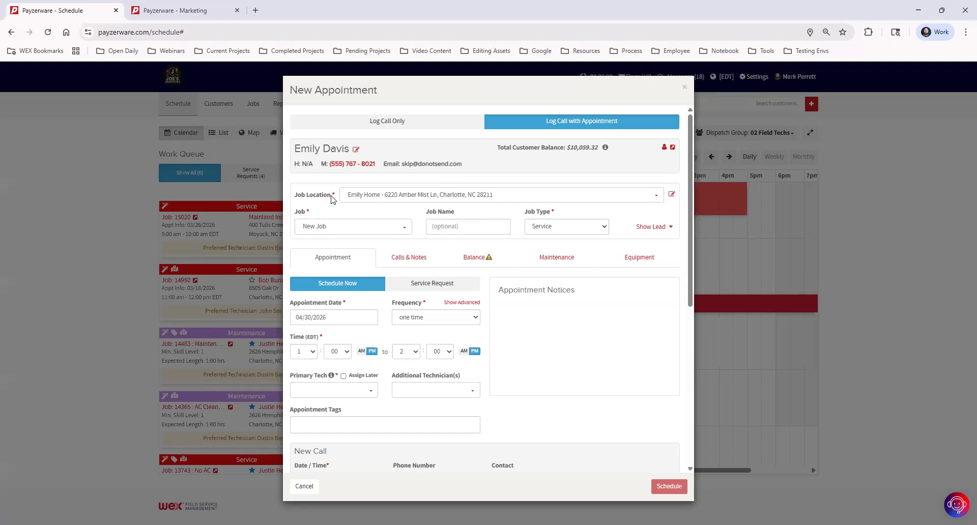
pyautogui.click(389, 196)
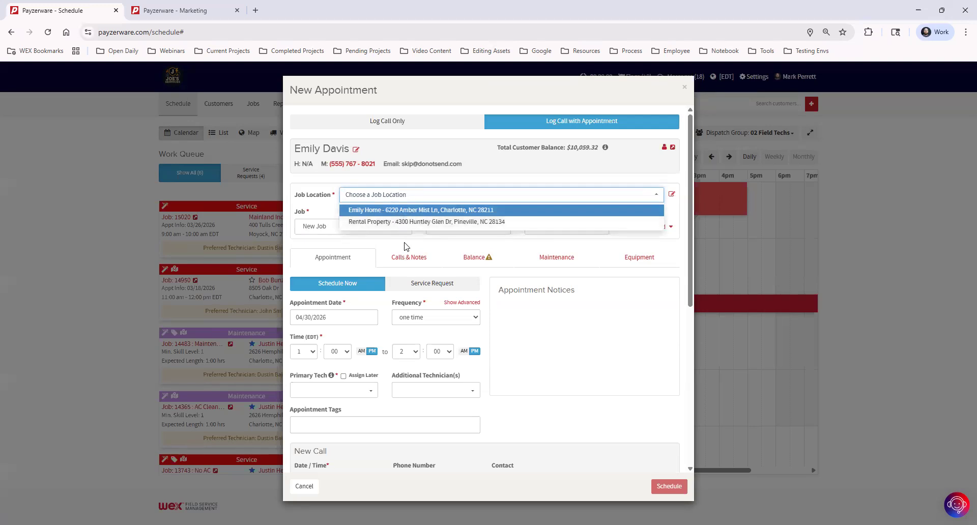
pyautogui.press('Return')
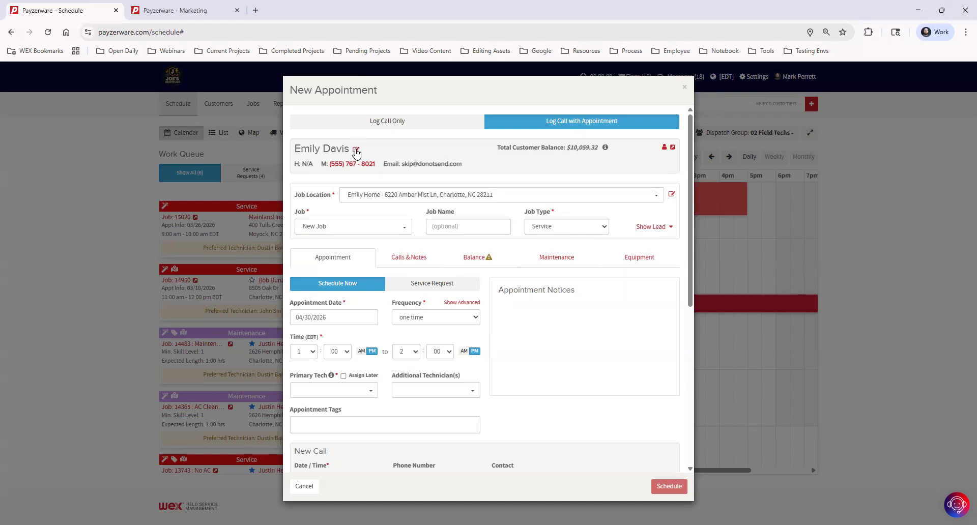
pyautogui.click(672, 198)
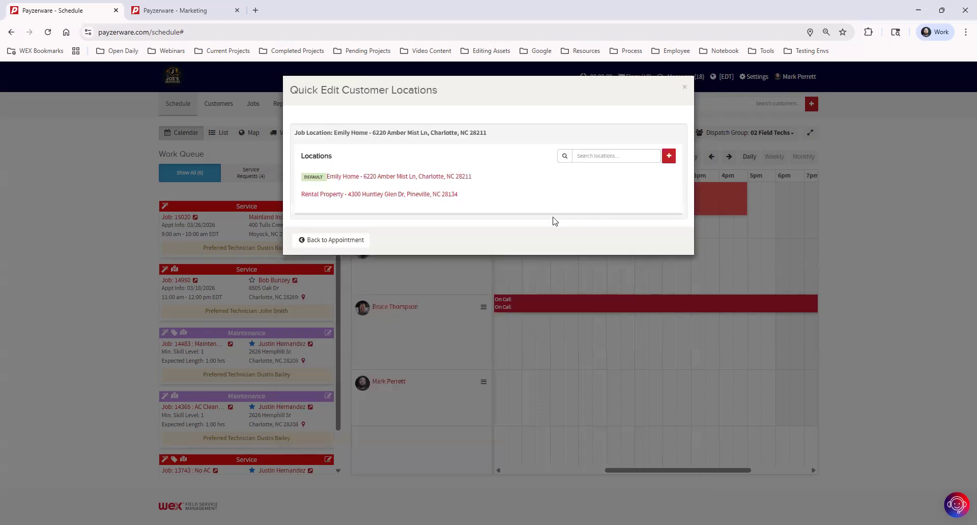
pyautogui.click(419, 177)
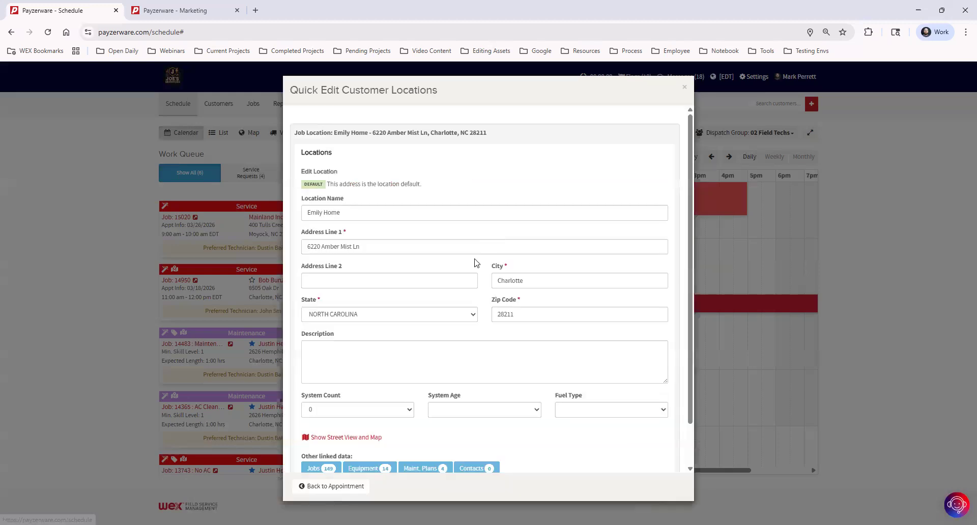
pyautogui.scroll(-2, 418, 413)
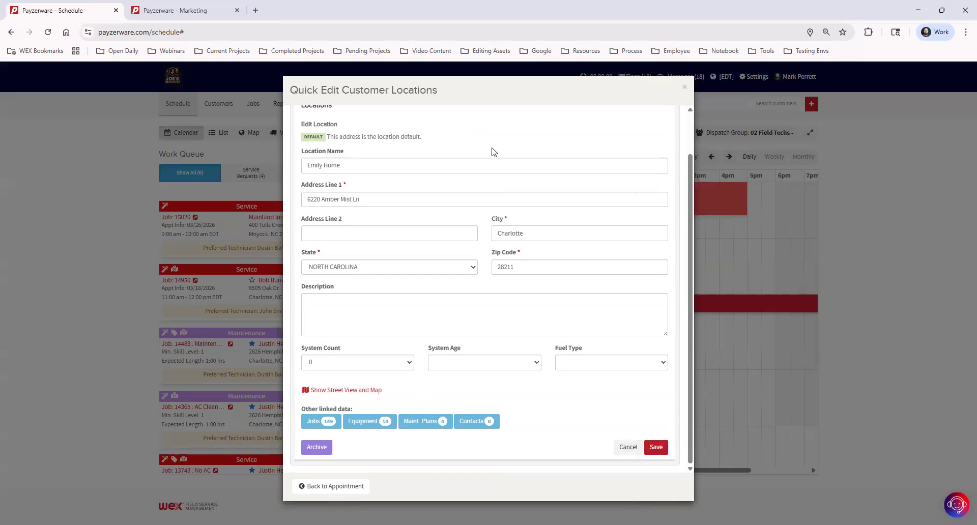
pyautogui.click(343, 486)
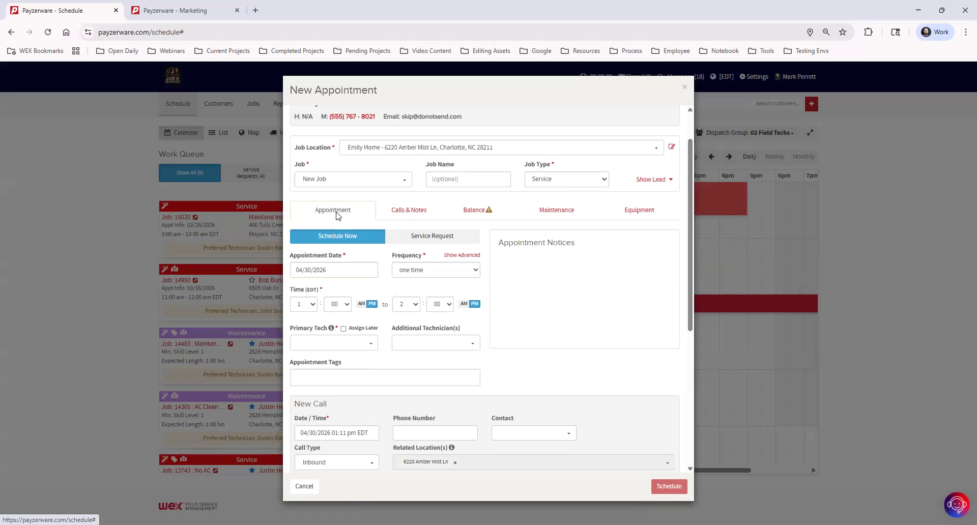
# Browse the customer's calls and notes, invoice balances, maintenance plans and equipment list.
pyautogui.click(416, 211)
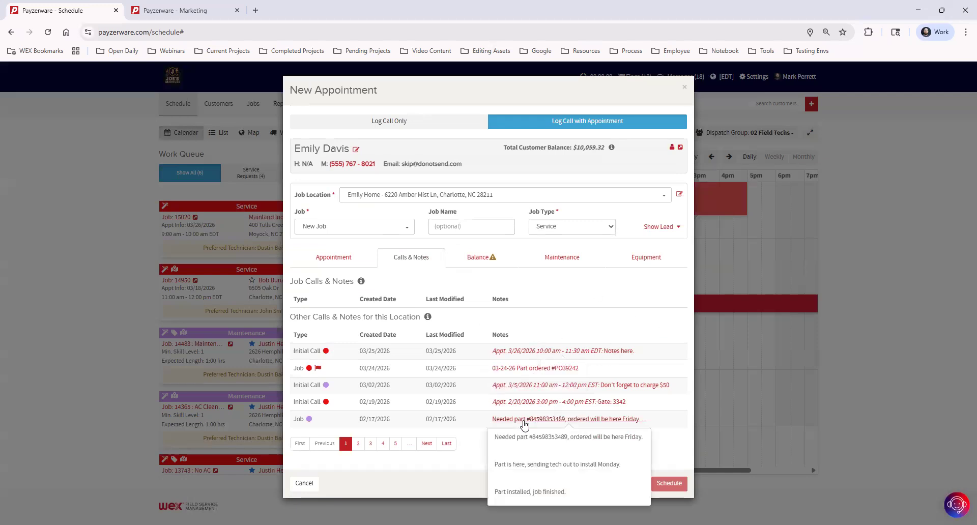
pyautogui.click(500, 259)
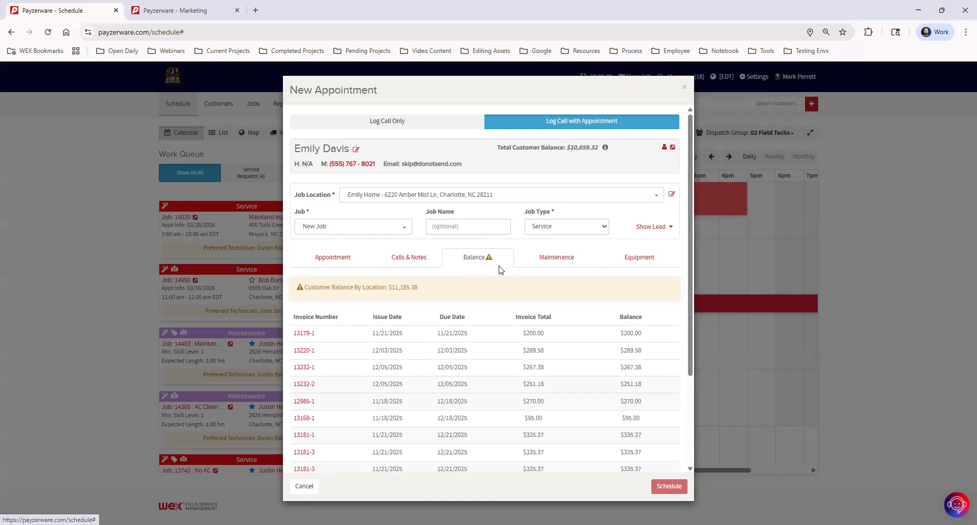
pyautogui.click(567, 256)
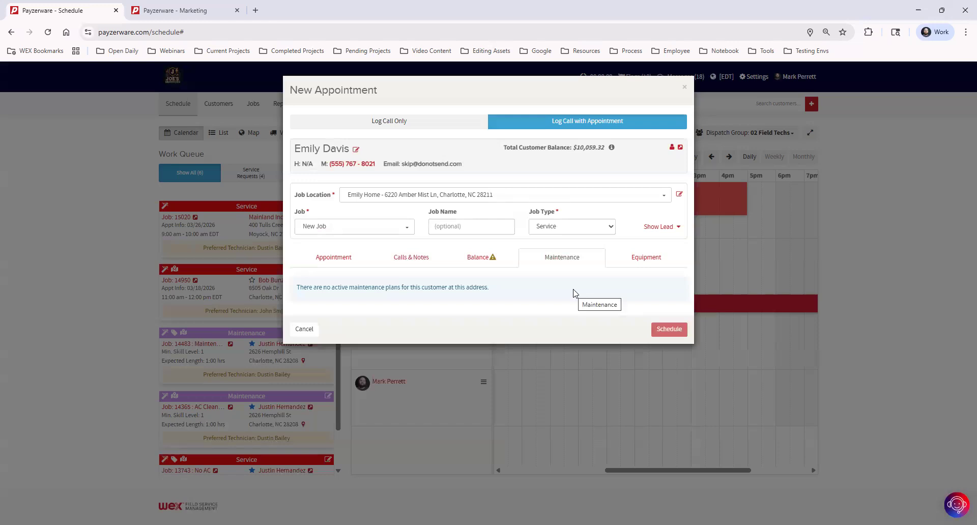
pyautogui.click(649, 259)
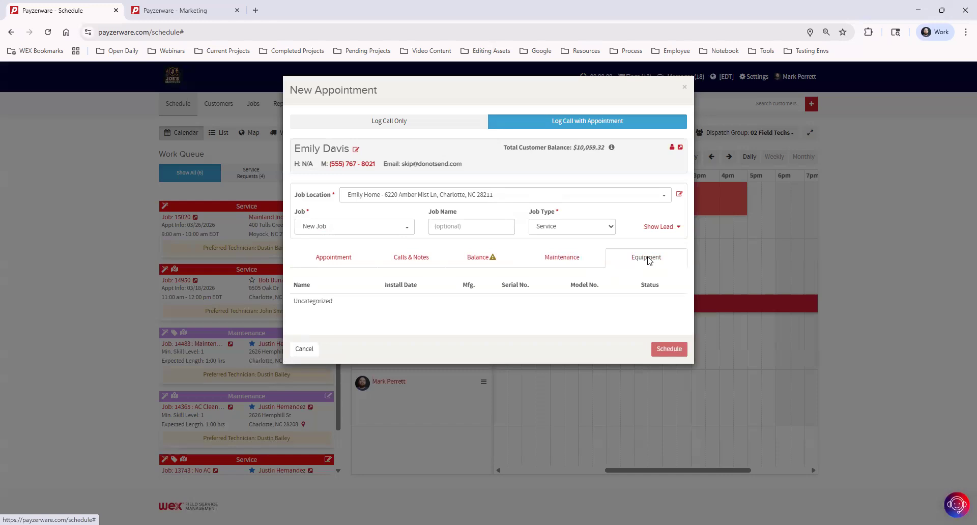
# Keep the customer's home as job location and return to the Appointment tab.
pyautogui.click(393, 196)
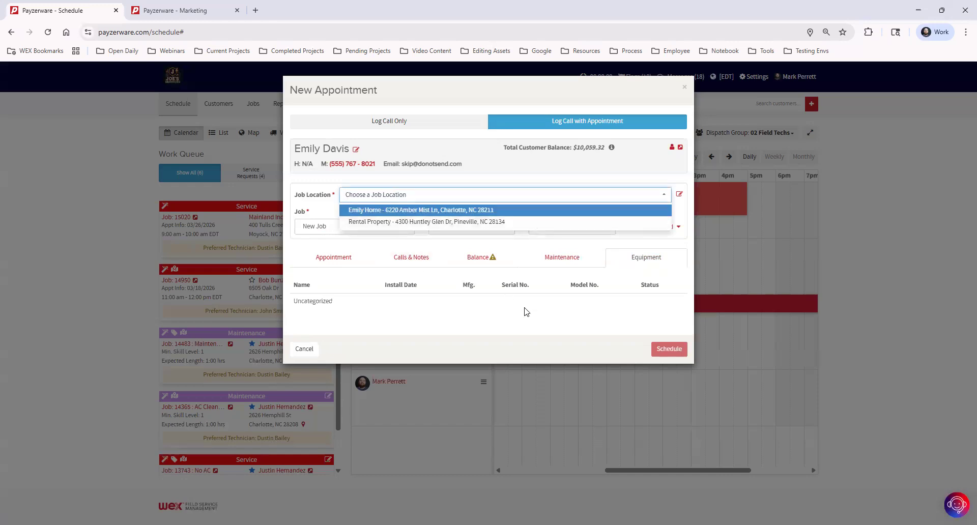
pyautogui.press('Return')
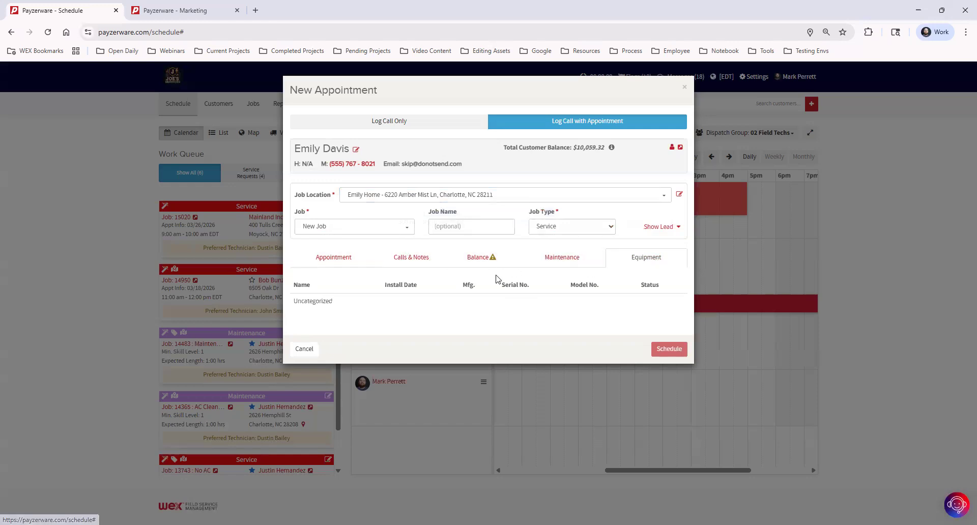
pyautogui.click(343, 259)
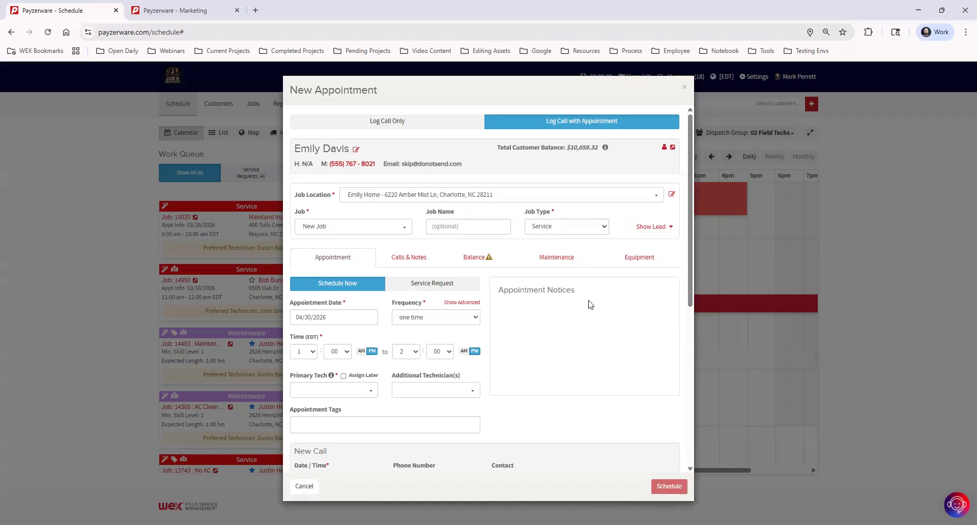
pyautogui.scroll(-5, 588, 305)
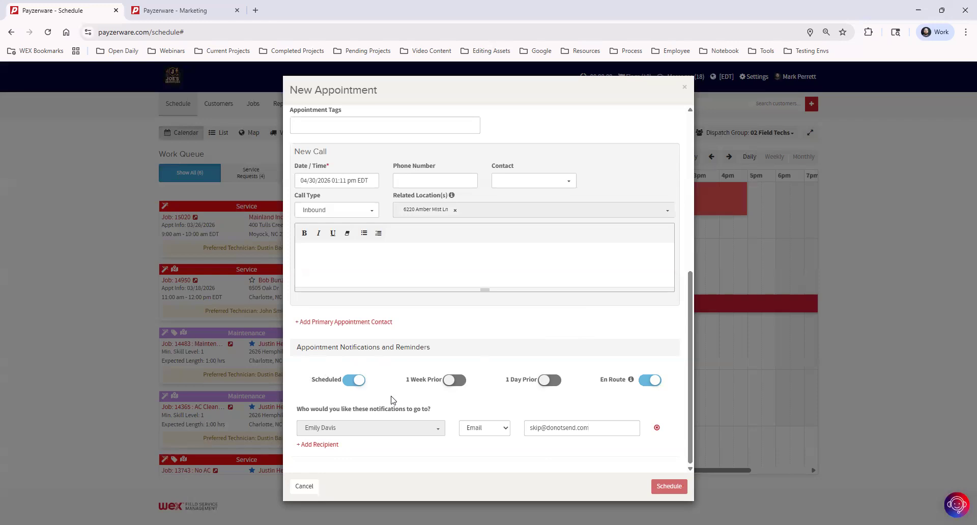
pyautogui.click(452, 383)
pyautogui.click(546, 382)
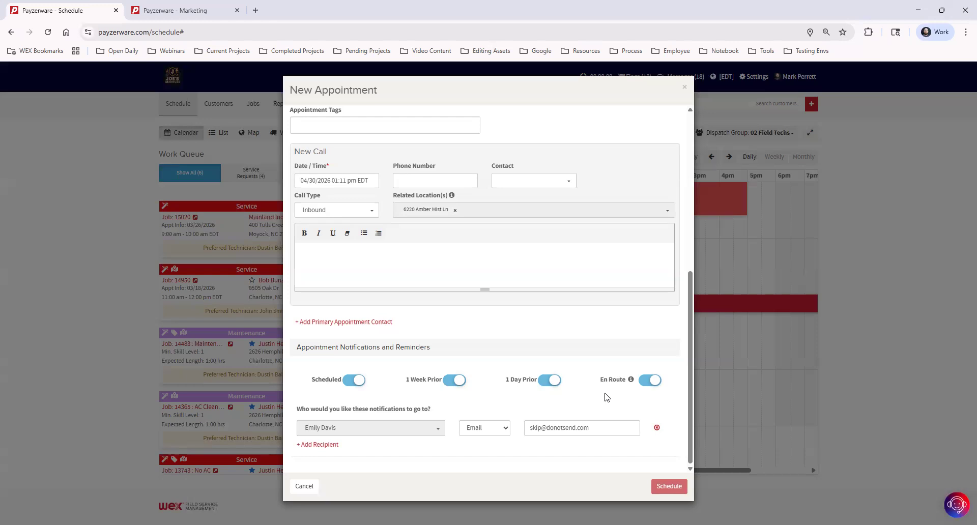
pyautogui.click(551, 380)
pyautogui.click(455, 379)
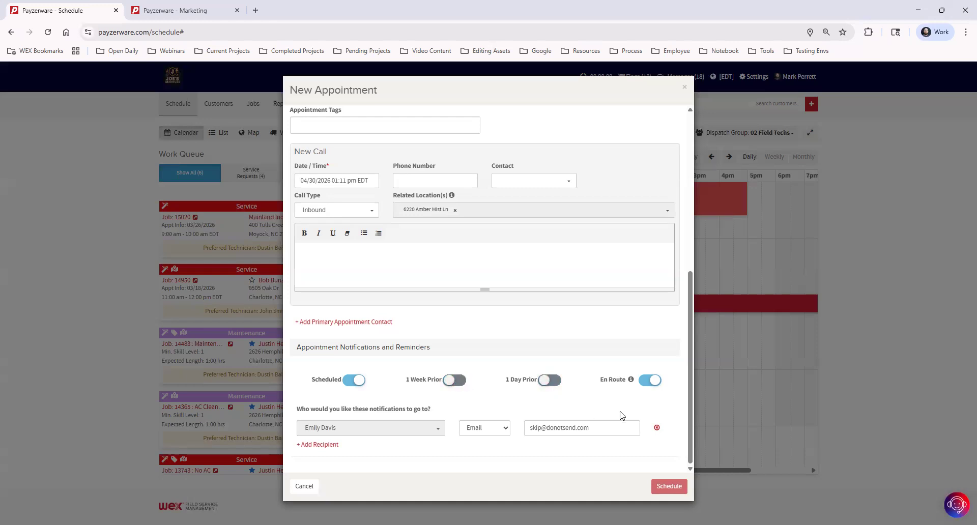
pyautogui.click(547, 382)
pyautogui.click(550, 383)
# From the Marketing page's Settings menu, open Appointment Notifications in a new browser tab.
pyautogui.click(204, 13)
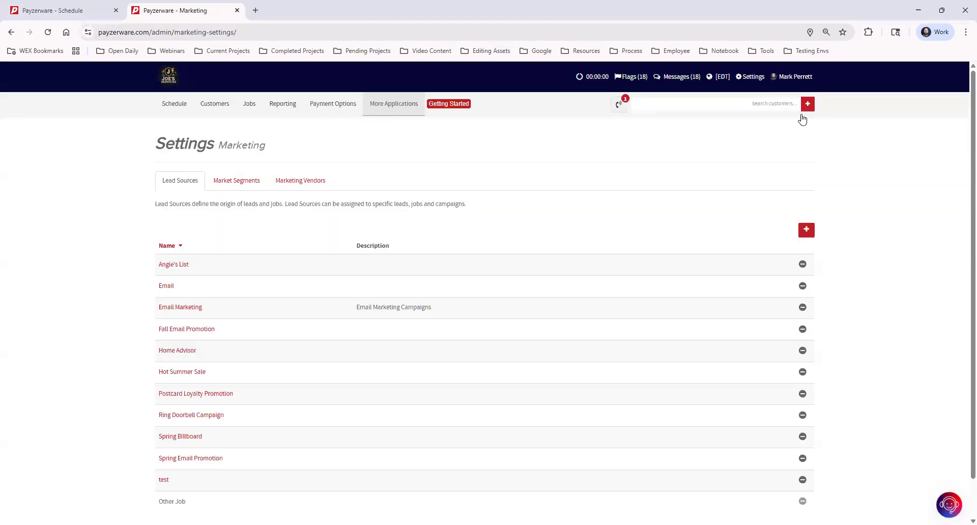
pyautogui.click(752, 78)
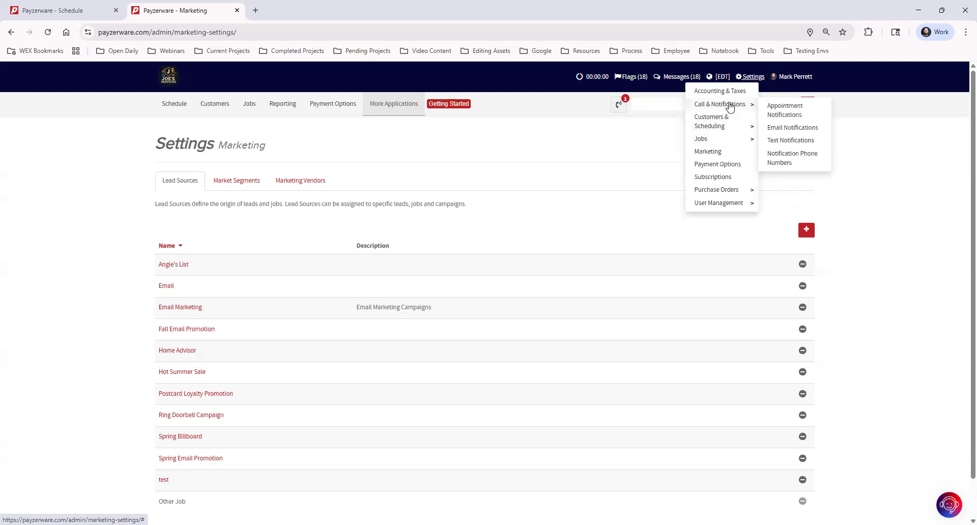
pyautogui.middleClick(769, 112)
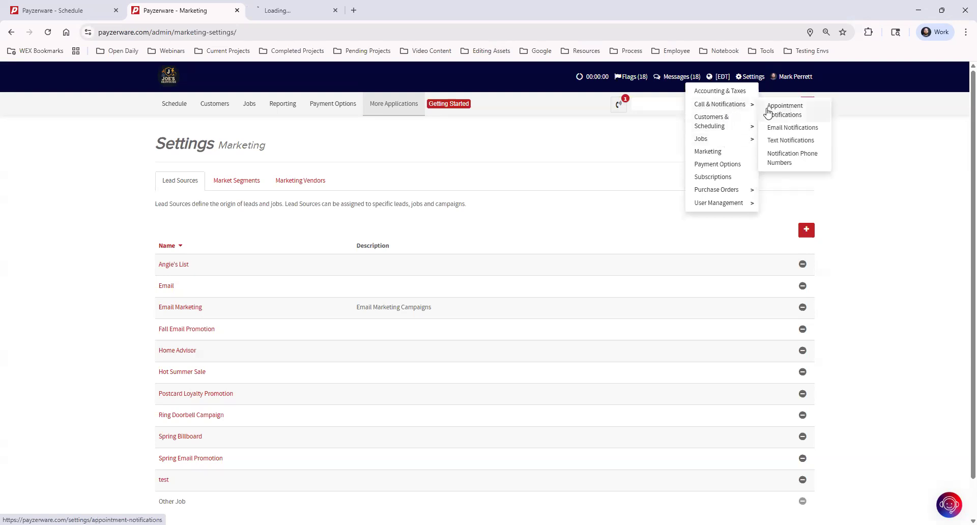
pyautogui.click(299, 11)
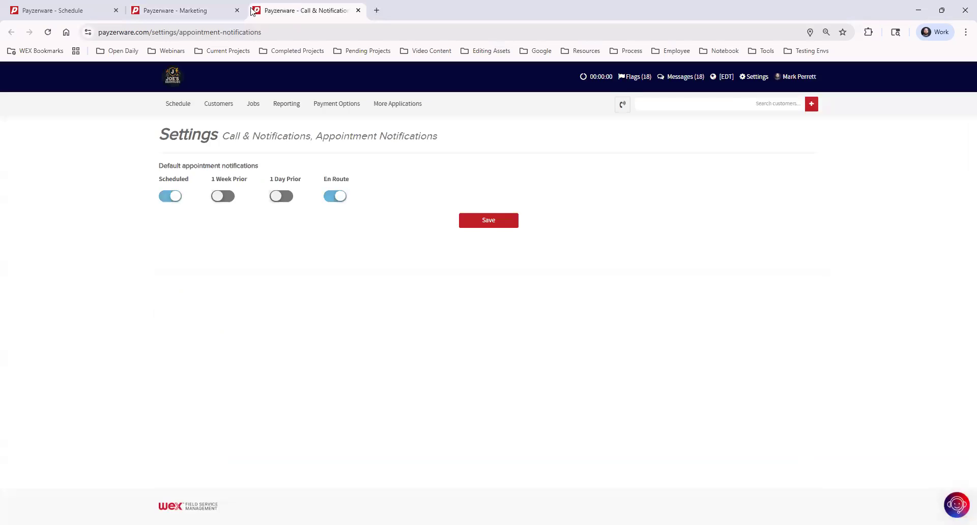
# Open the default appointment notification settings, check the new appointment, then return to the notifications tab.
pyautogui.click(210, 11)
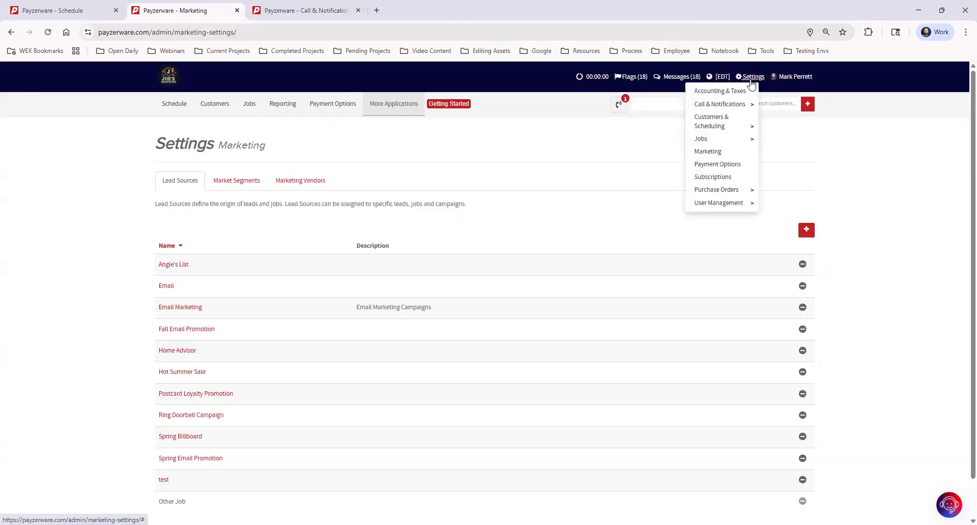
pyautogui.moveTo(739, 109)
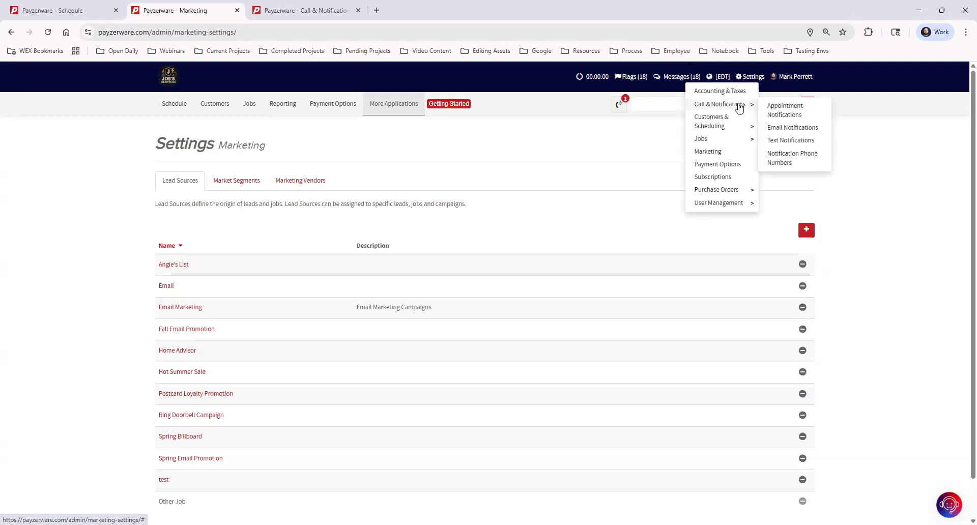
pyautogui.click(795, 110)
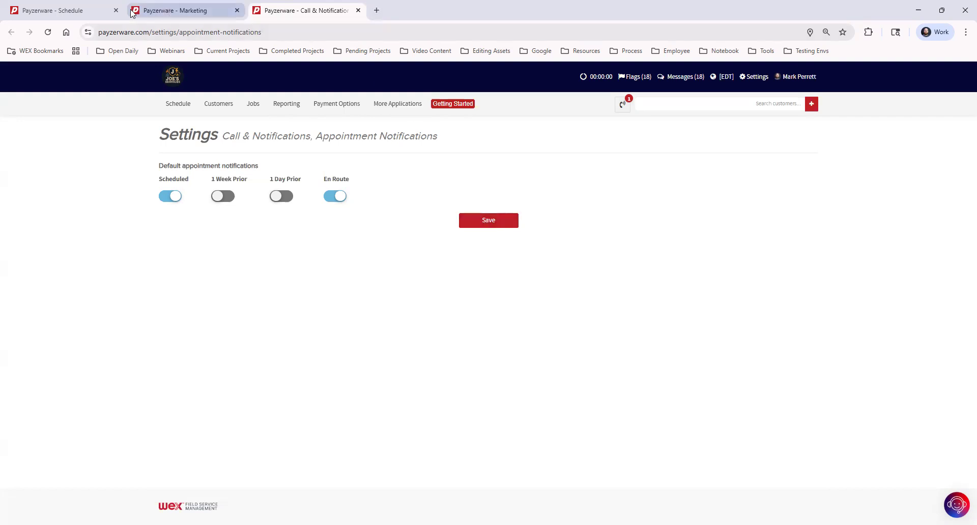
pyautogui.click(88, 12)
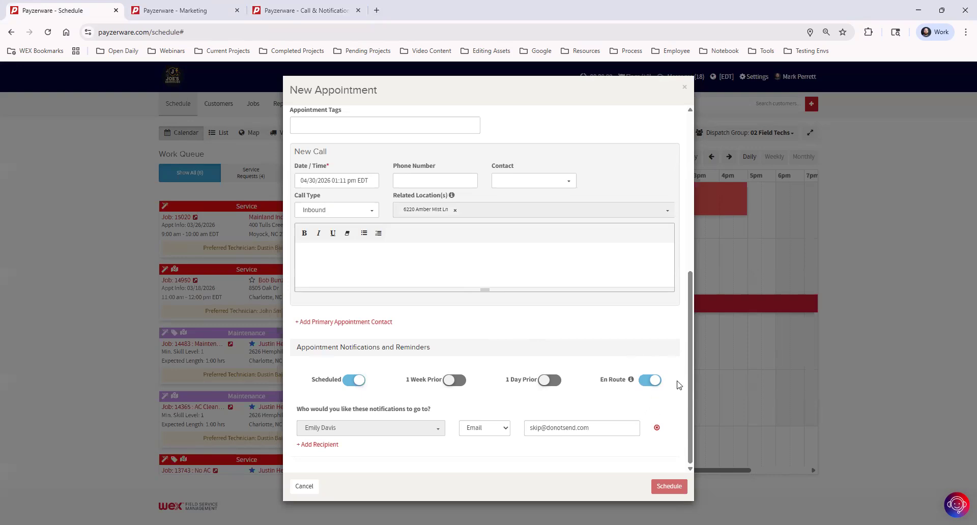
pyautogui.click(286, 11)
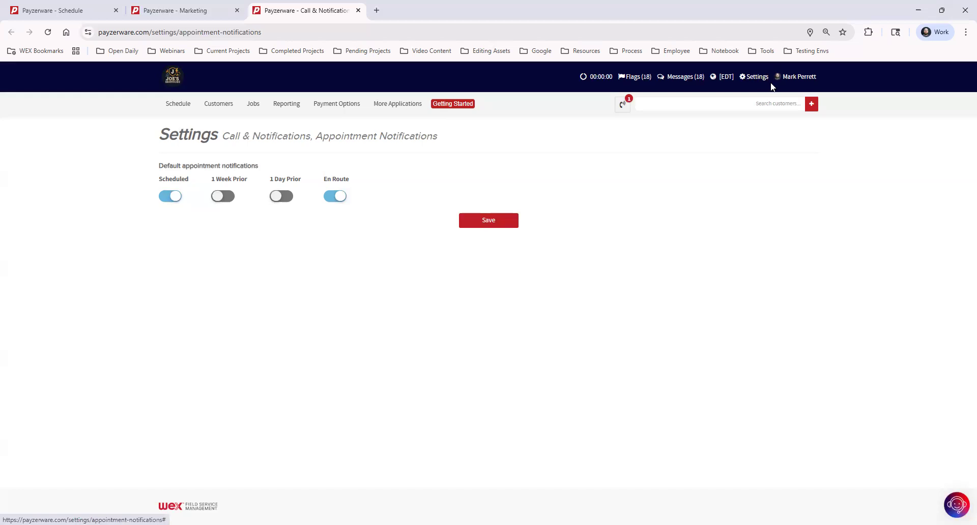
# Open Email Notifications and view the Appt. Reminder, Appt. Update and both Maintenance Plan templates.
pyautogui.click(758, 78)
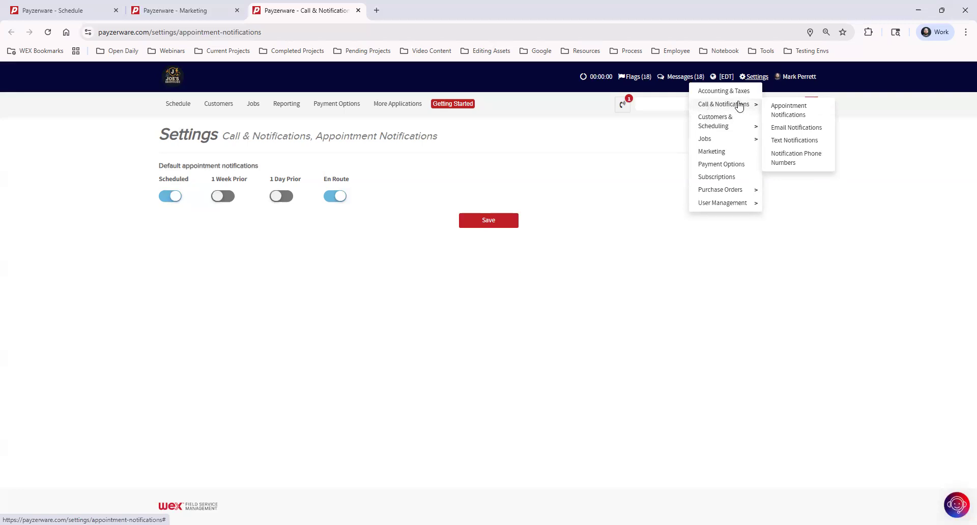
pyautogui.click(814, 130)
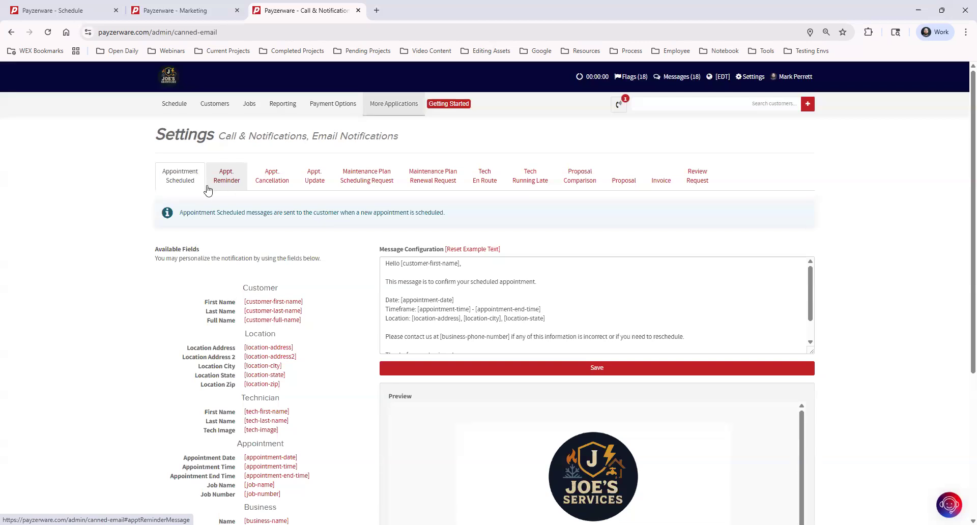
pyautogui.click(237, 179)
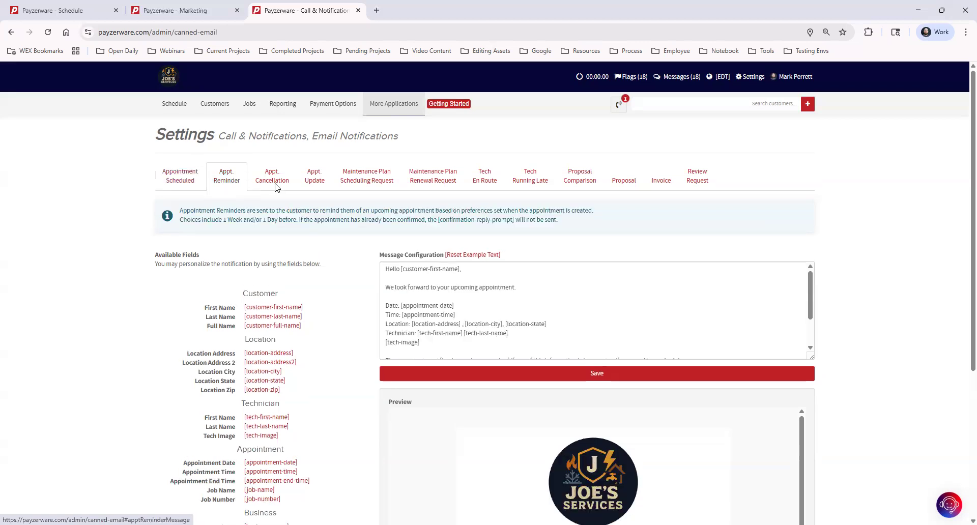
pyautogui.click(315, 179)
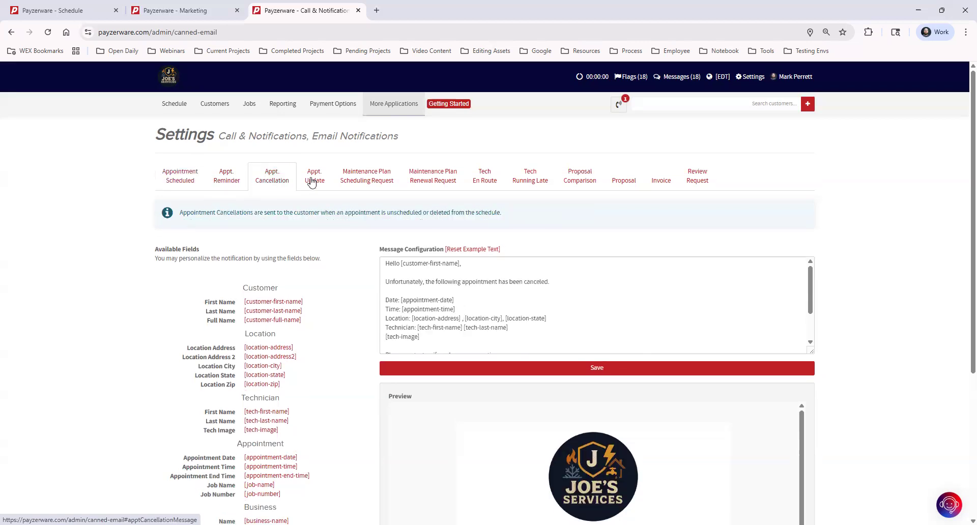
pyautogui.click(363, 182)
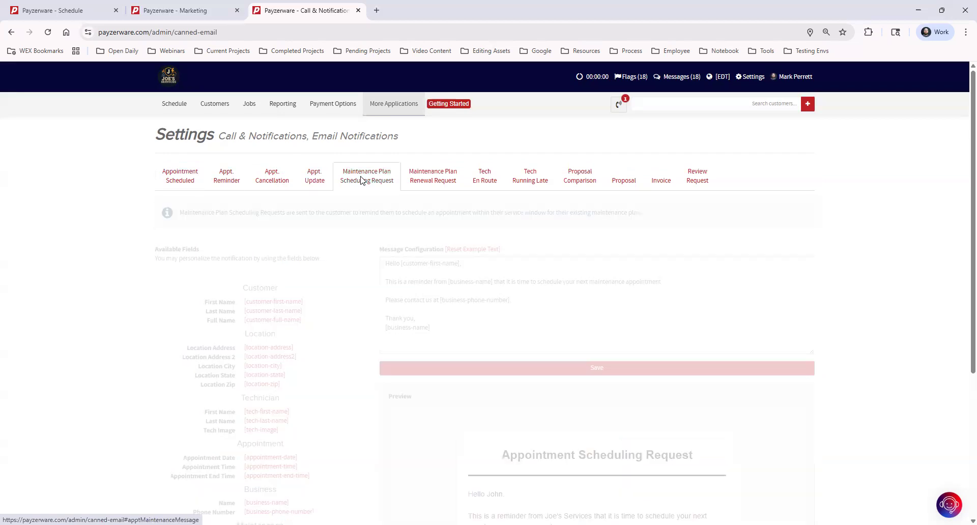
pyautogui.click(424, 179)
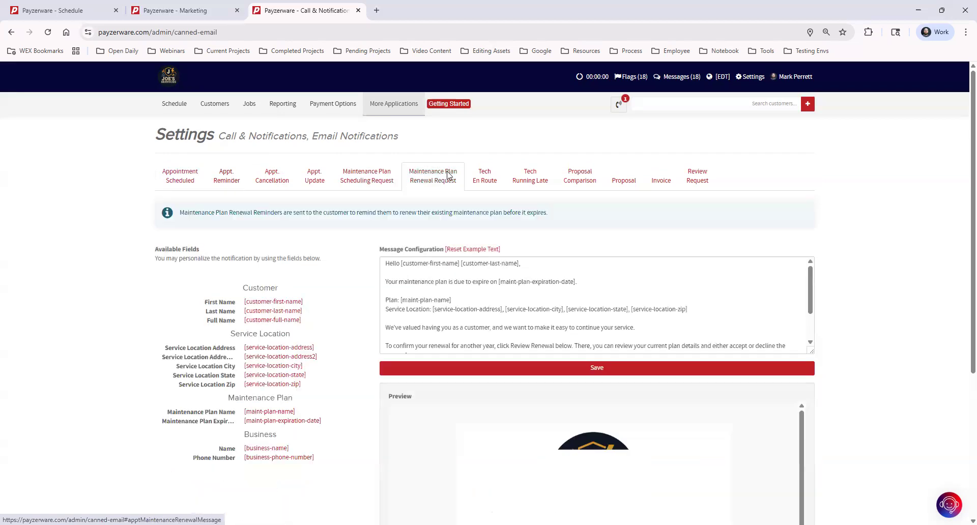
# Open the Tech En Route email template, click into its message, and scroll through it back to the top.
pyautogui.click(488, 178)
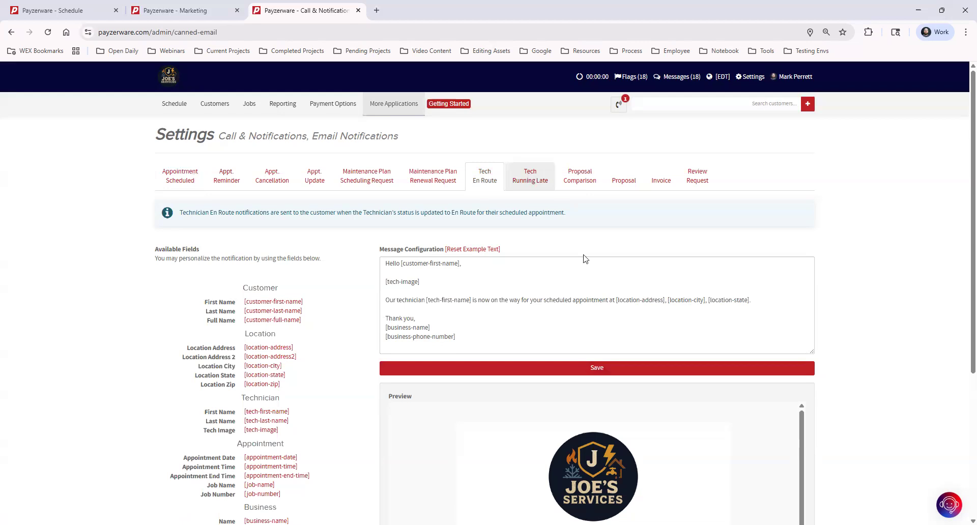
pyautogui.click(447, 279)
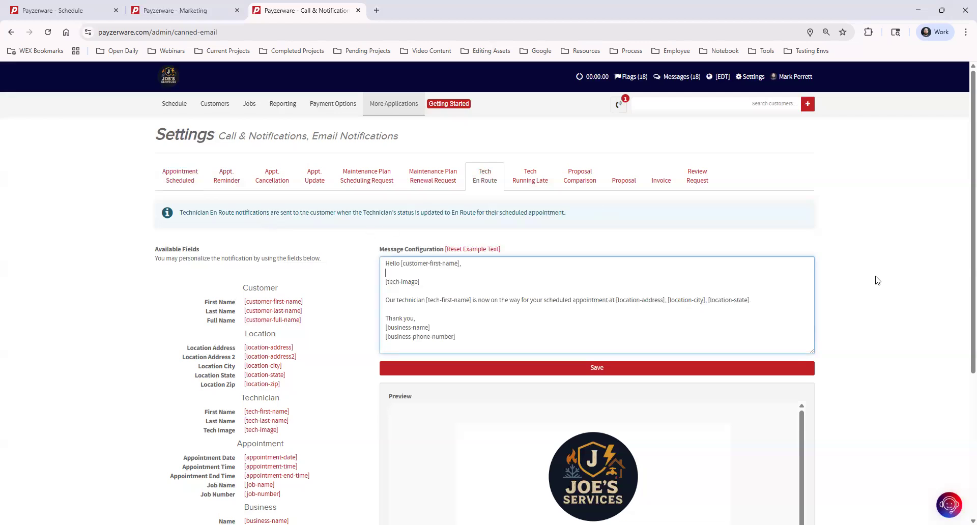
pyautogui.scroll(-2, 877, 283)
pyautogui.scroll(-2, 876, 283)
pyautogui.scroll(-2, 621, 327)
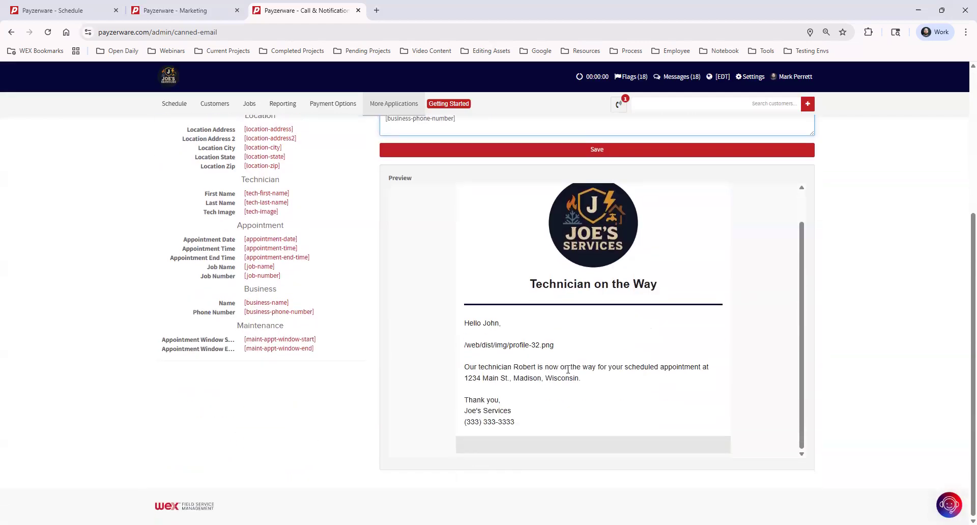
pyautogui.scroll(1, 568, 370)
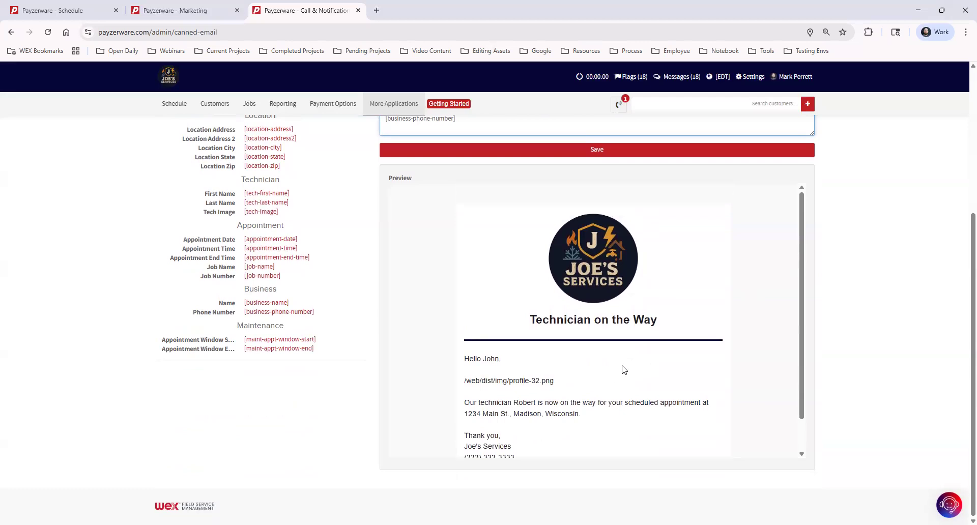
pyautogui.scroll(3, 621, 371)
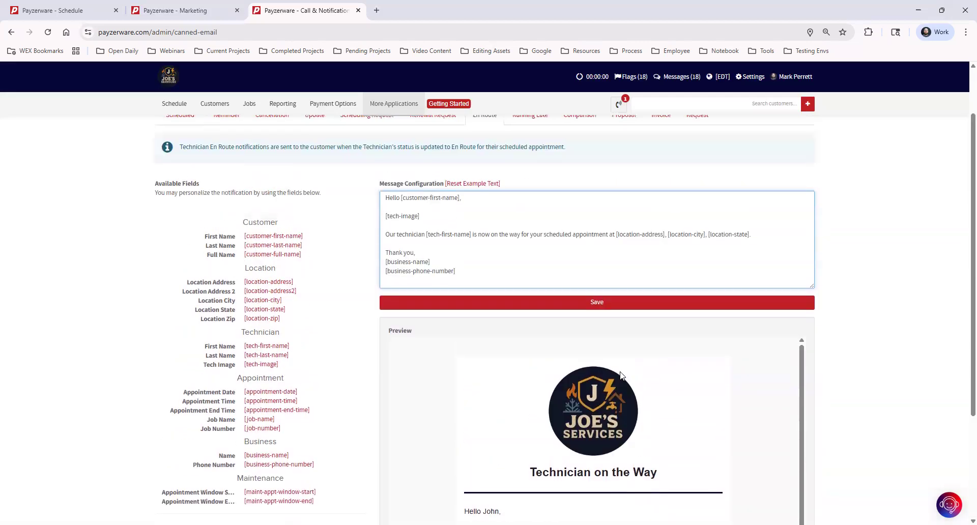
pyautogui.scroll(1, 621, 376)
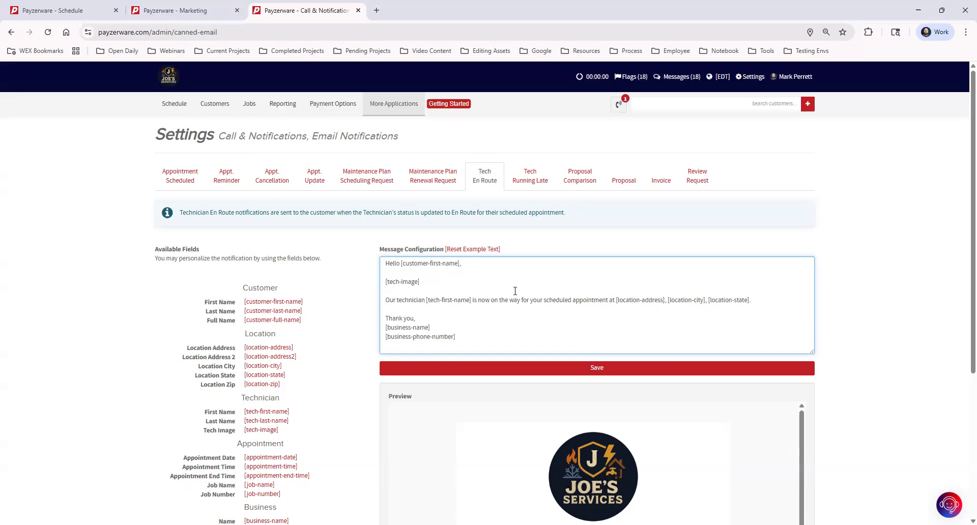
pyautogui.scroll(-3, 818, 392)
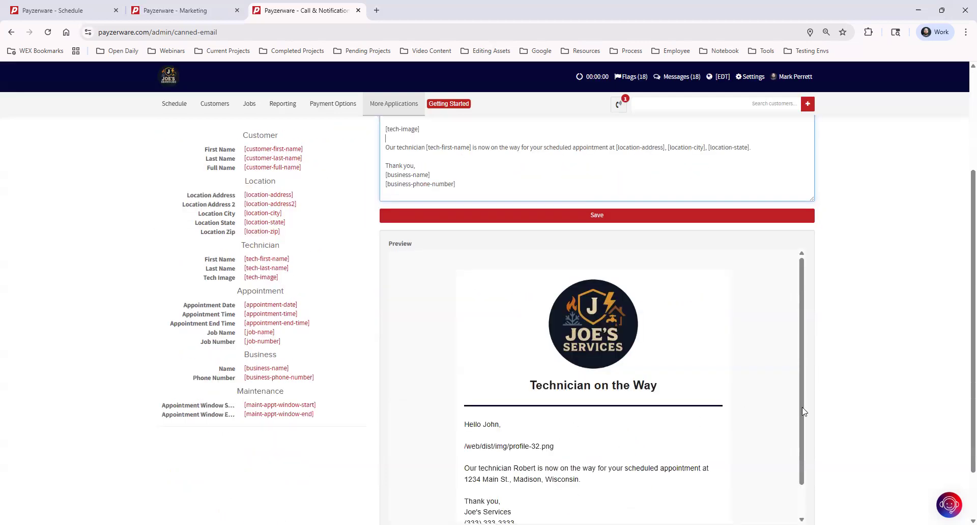
pyautogui.scroll(3, 800, 409)
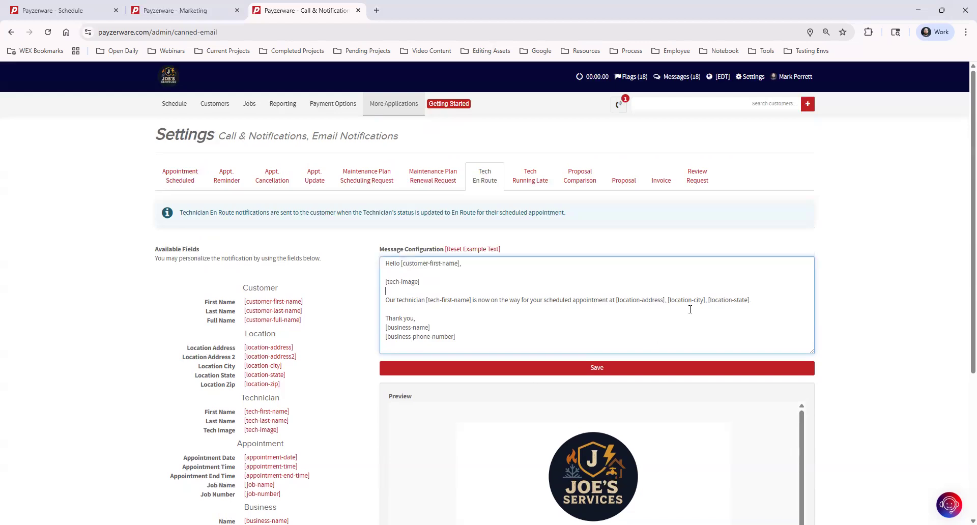
# View the Review Request, Appointment Scheduled, Appt. Reminder, Appt. Cancellation and Appt. Update templates in turn.
pyautogui.click(697, 179)
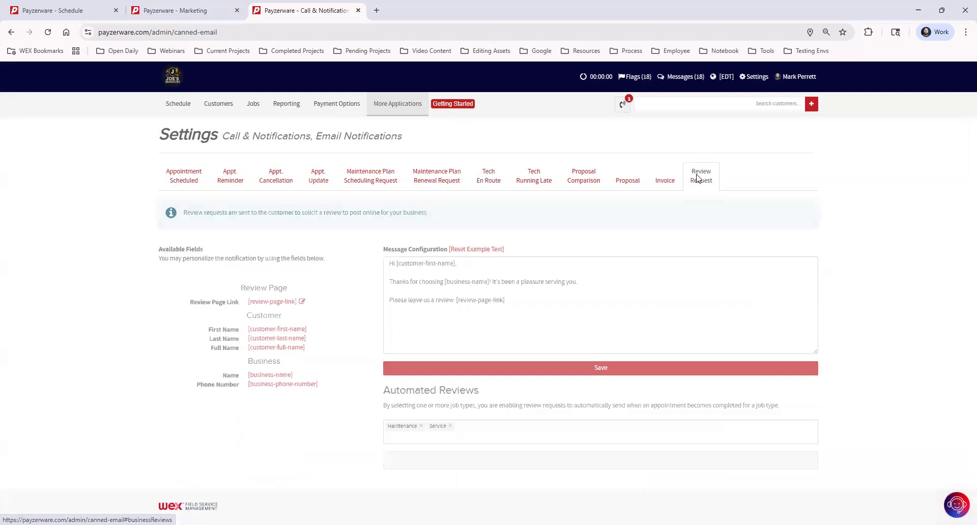
pyautogui.click(173, 181)
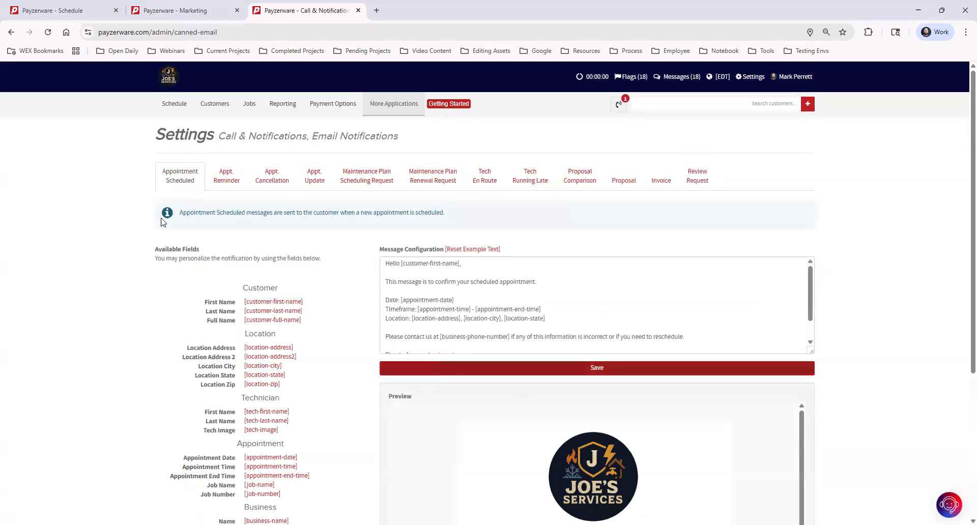
pyautogui.click(226, 179)
pyautogui.click(280, 182)
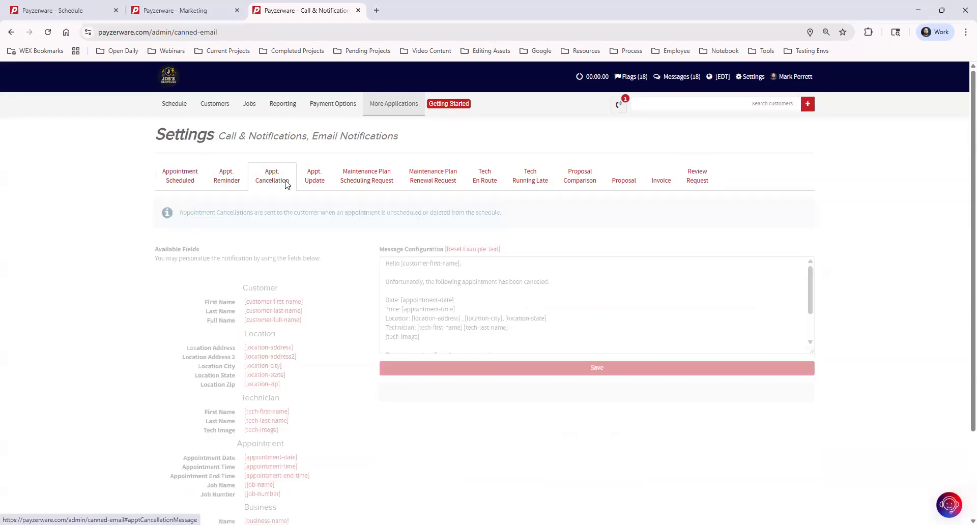
pyautogui.click(321, 183)
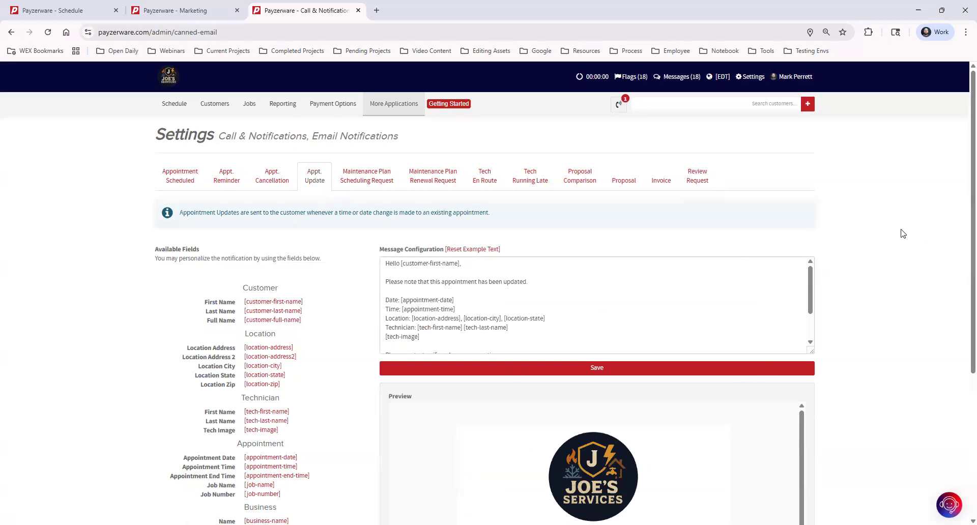
pyautogui.click(750, 77)
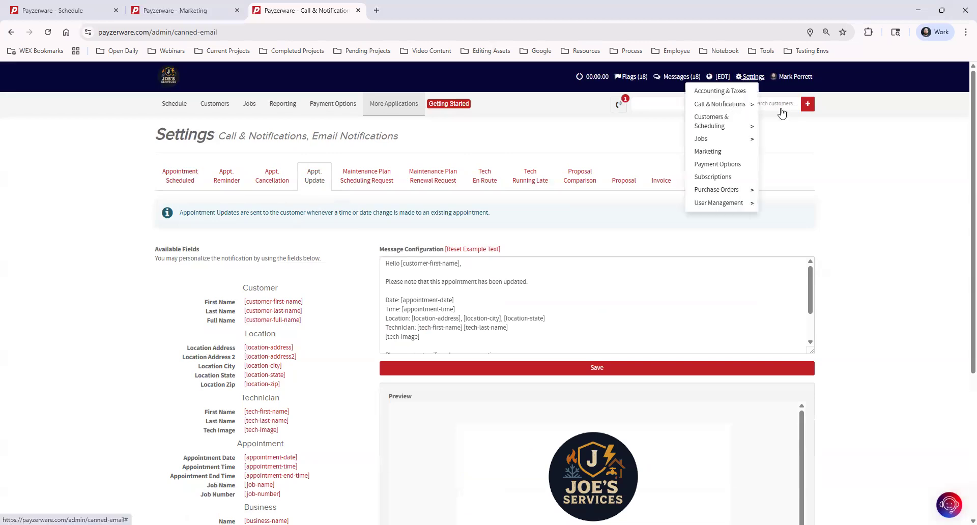
# Select Call & Notifications in the Settings menu, then close the Call & Notifications browser tab.
pyautogui.moveTo(811, 141)
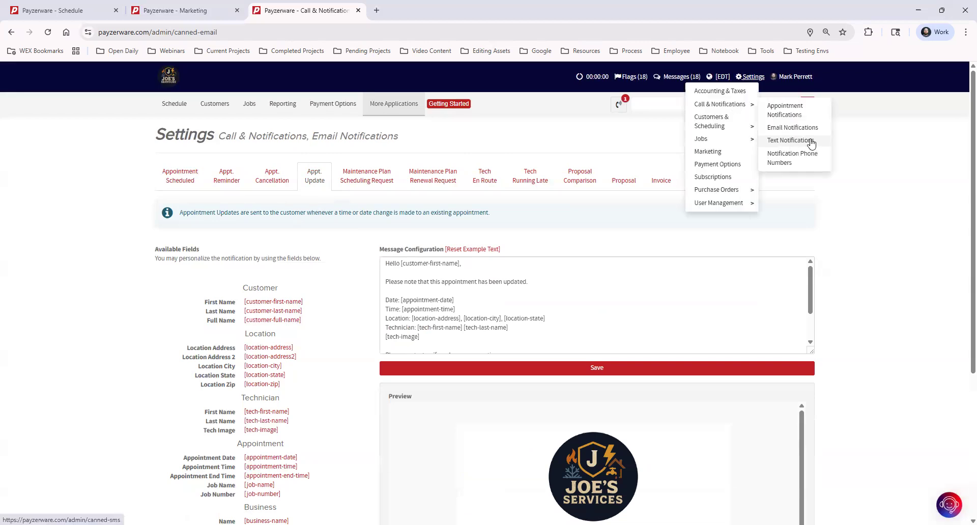
pyautogui.click(812, 141)
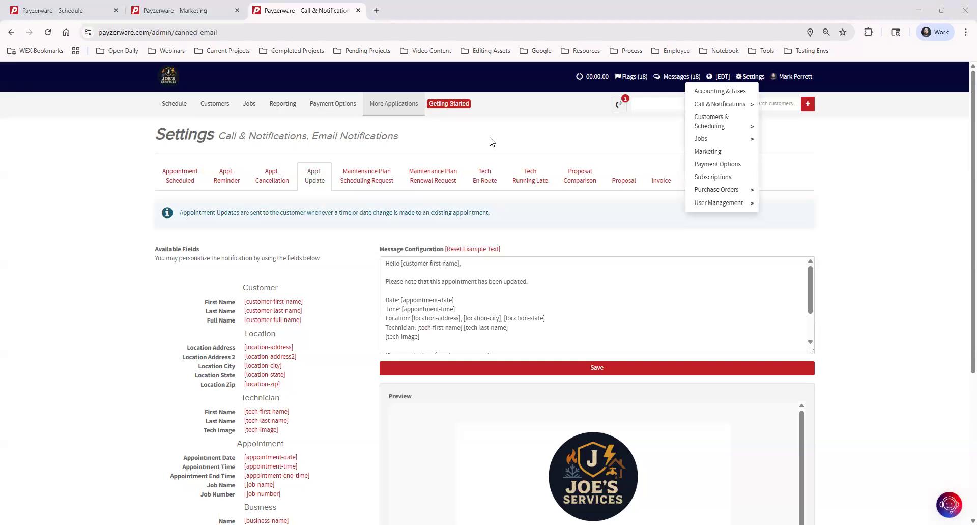
pyautogui.click(359, 10)
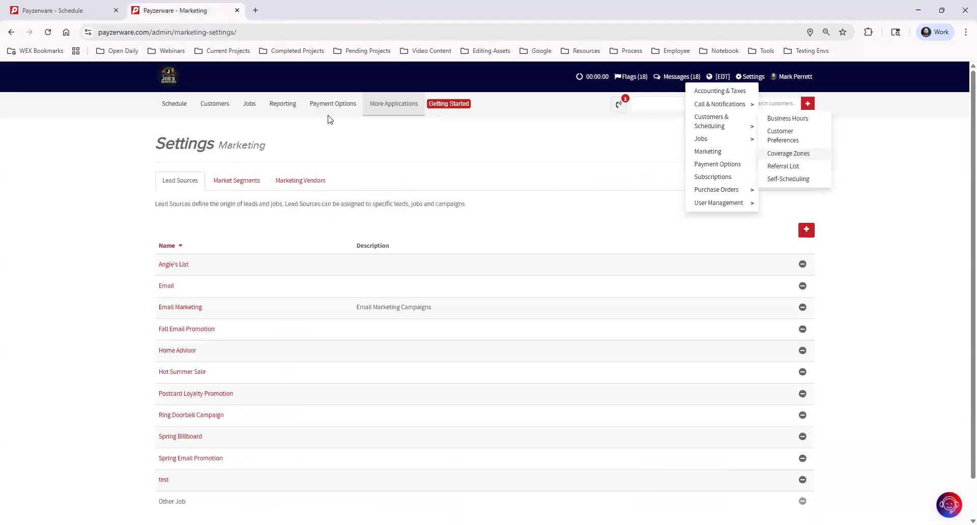
# Discard the unfinished appointment, show today's schedule (Thu Apr 30, 2026), and start a new entry.
pyautogui.click(84, 10)
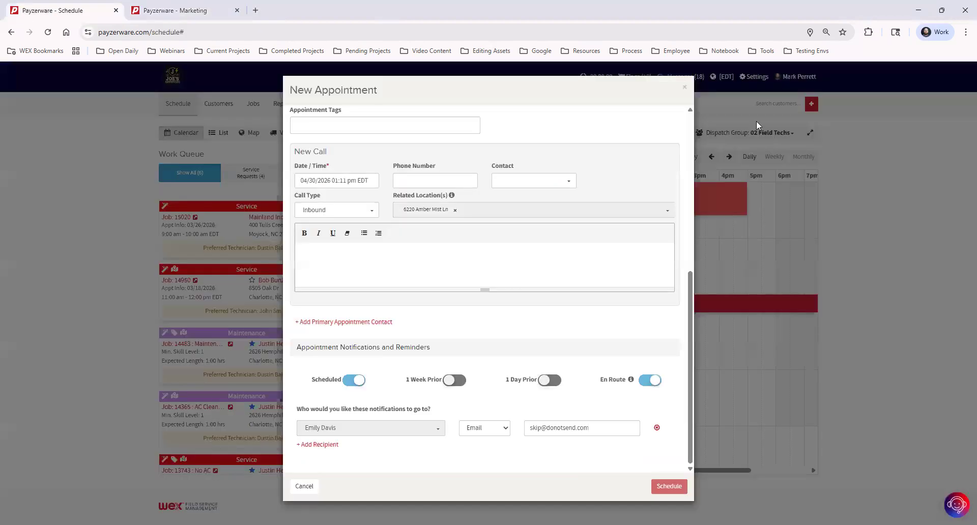
pyautogui.click(685, 87)
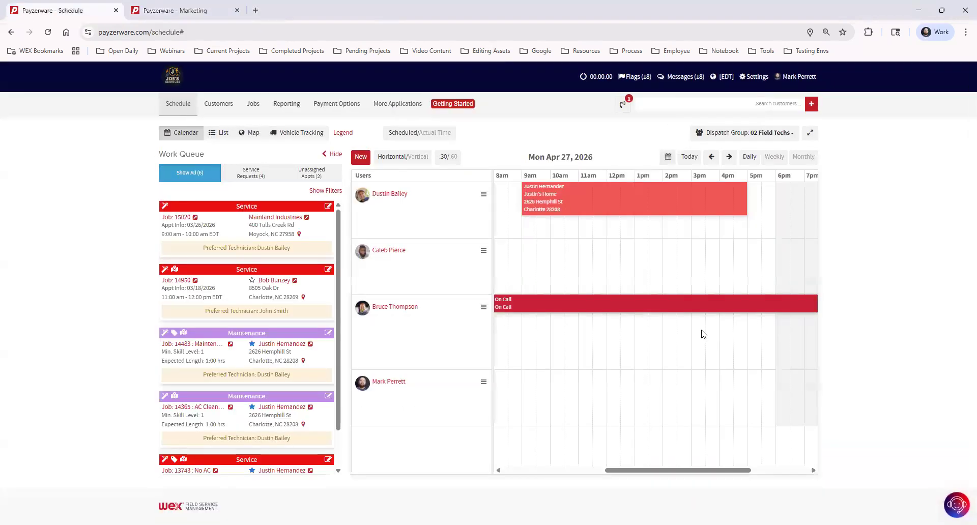
pyautogui.click(691, 159)
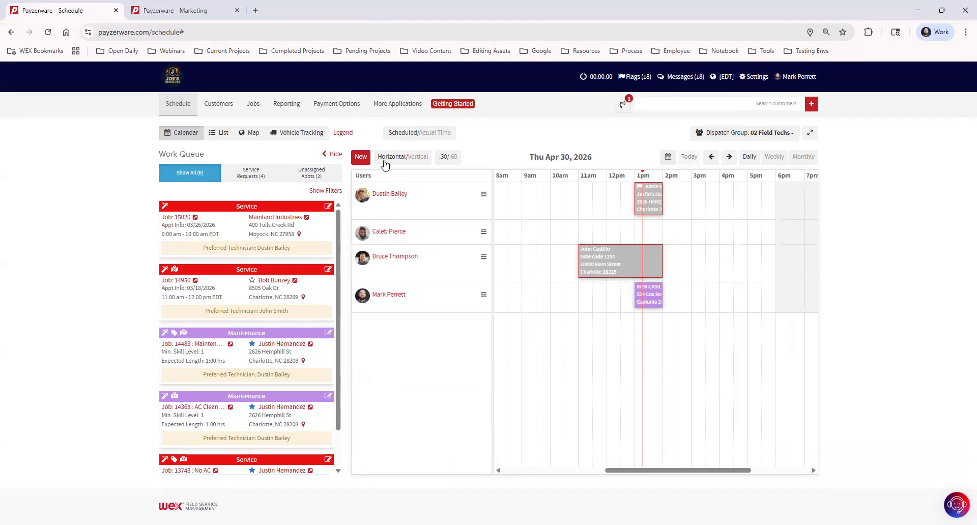
pyautogui.click(360, 156)
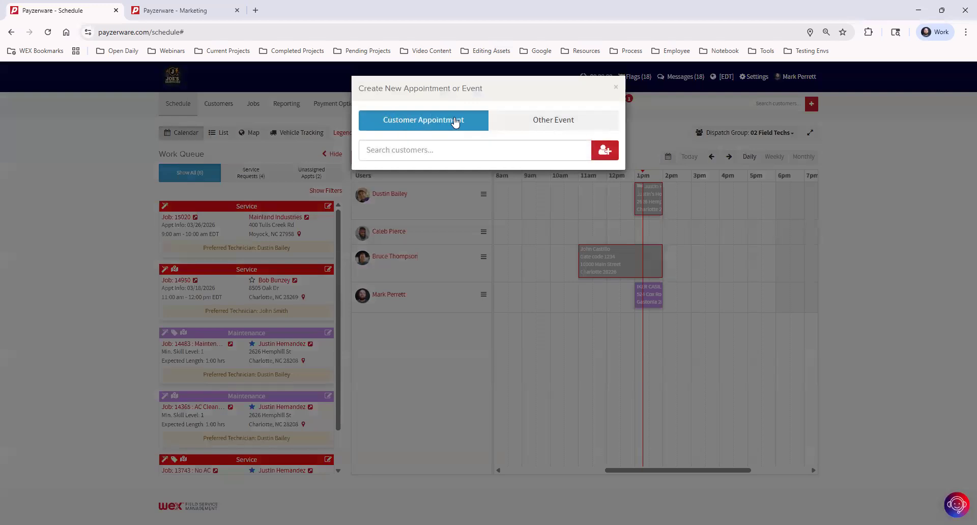
# Create an Other Event named Dr Appt with event type Out Sick.
pyautogui.click(538, 124)
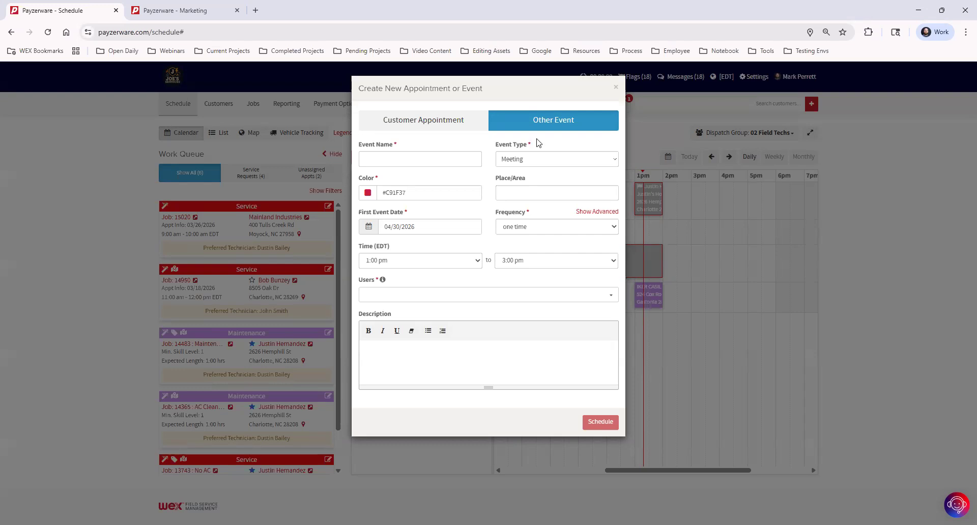
pyautogui.click(438, 159)
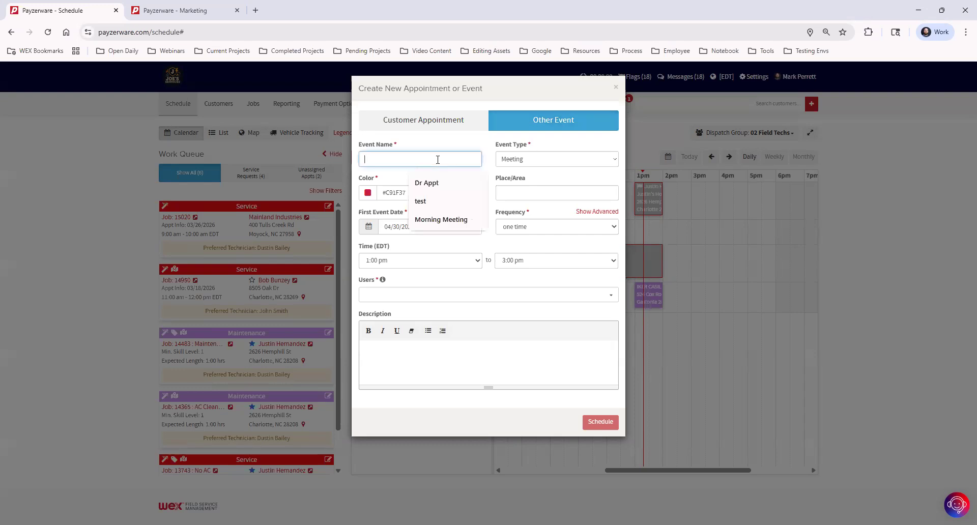
pyautogui.click(442, 183)
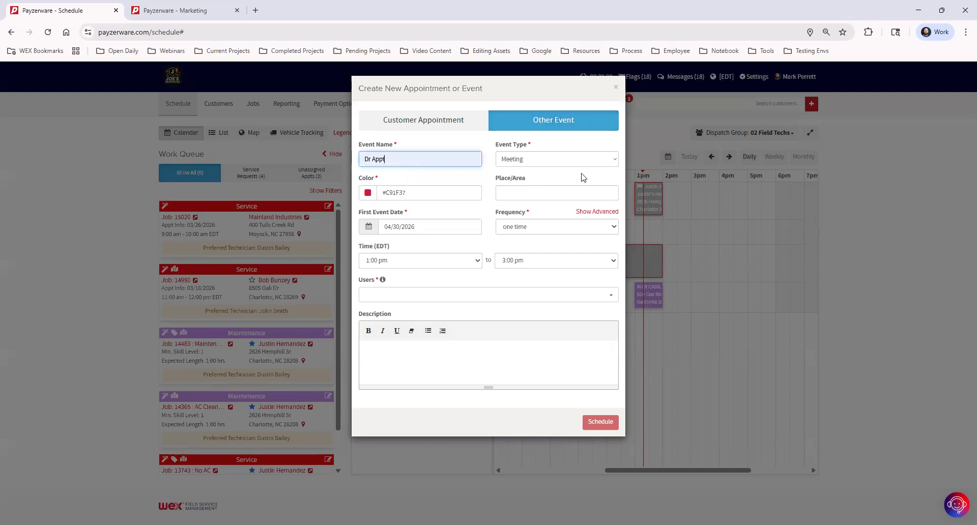
pyautogui.click(547, 161)
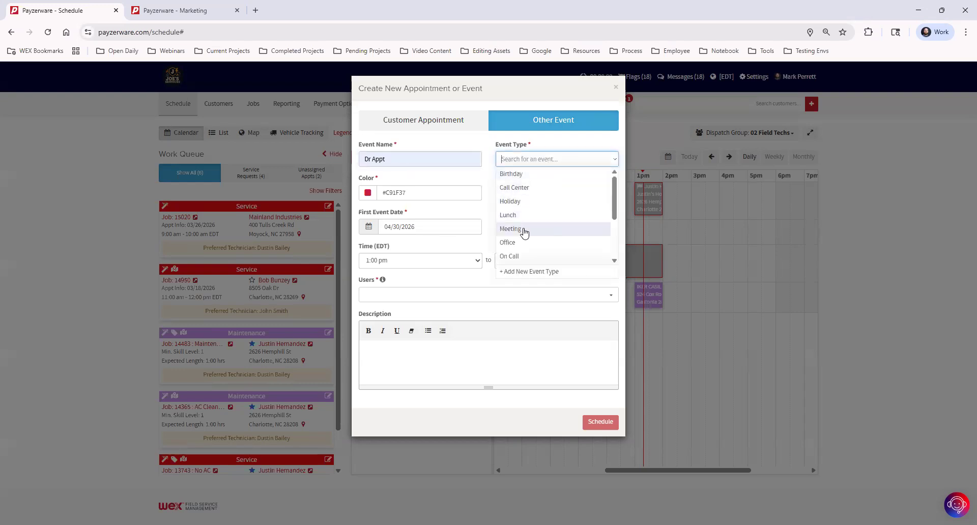
pyautogui.scroll(-2, 539, 234)
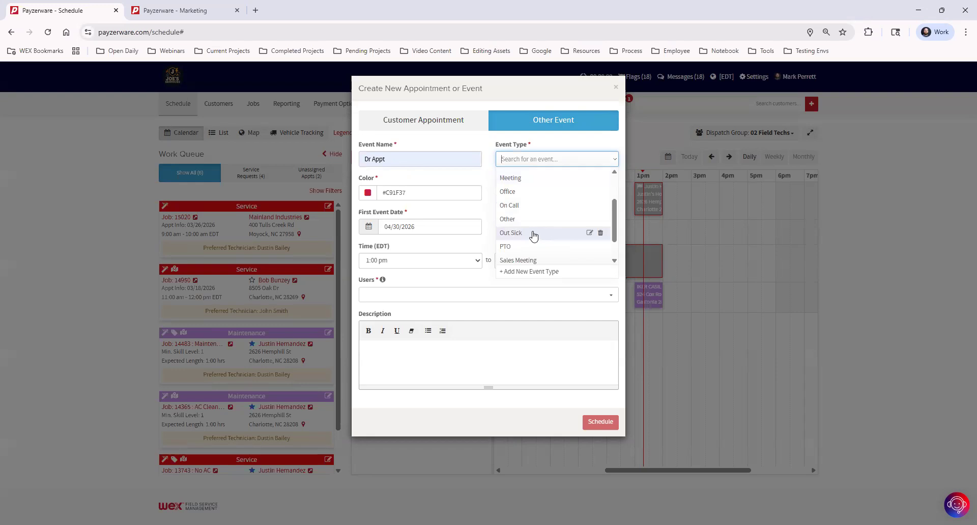
pyautogui.click(531, 234)
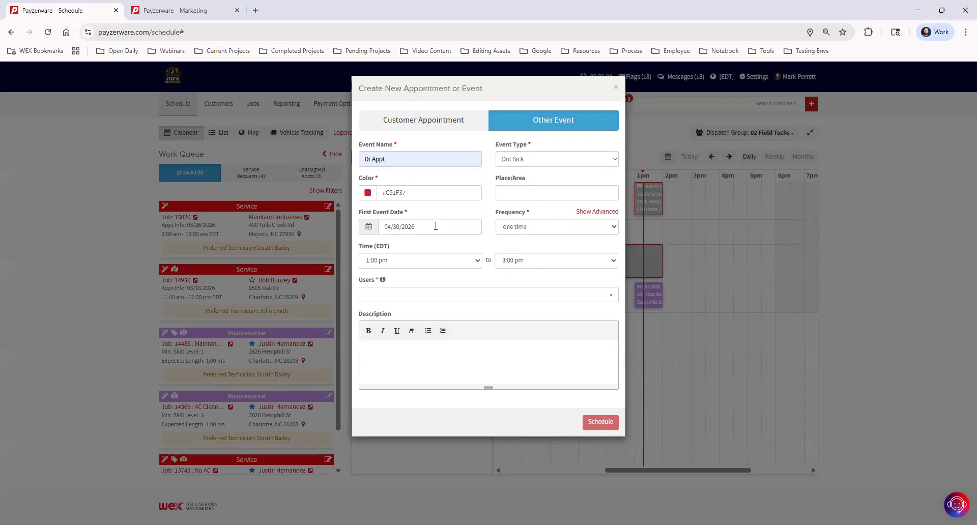
pyautogui.click(440, 265)
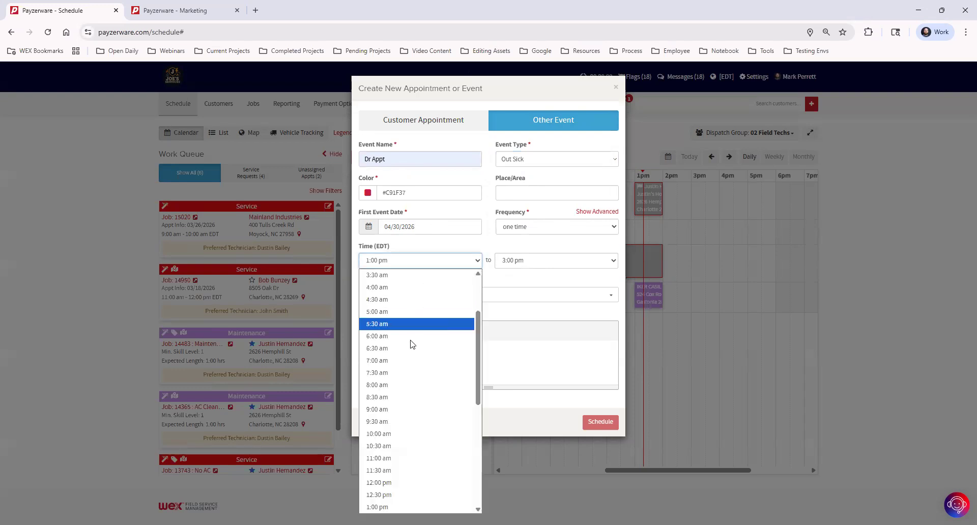
# Make Dr Appt run from 8:00 am to 6:00 pm as a one-time event.
pyautogui.click(408, 388)
pyautogui.click(528, 264)
pyautogui.scroll(-3, 553, 432)
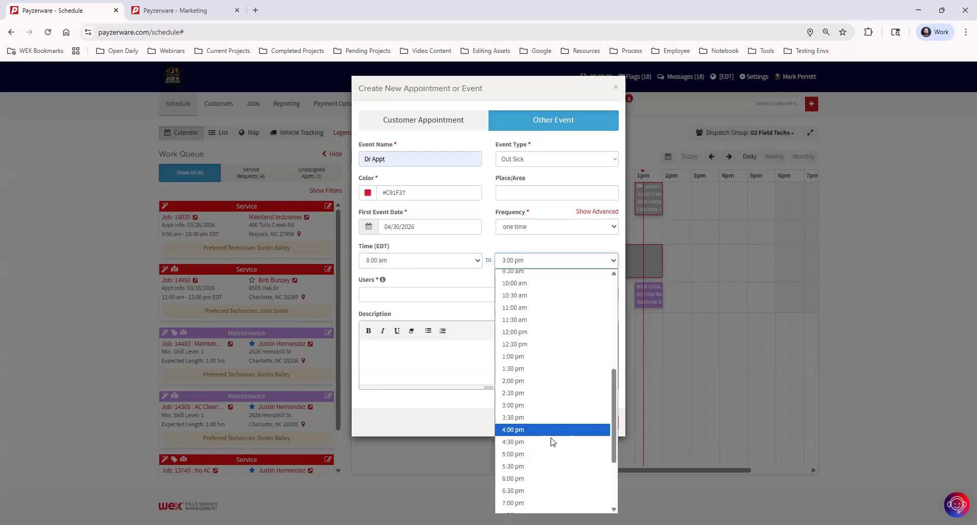
pyautogui.click(542, 478)
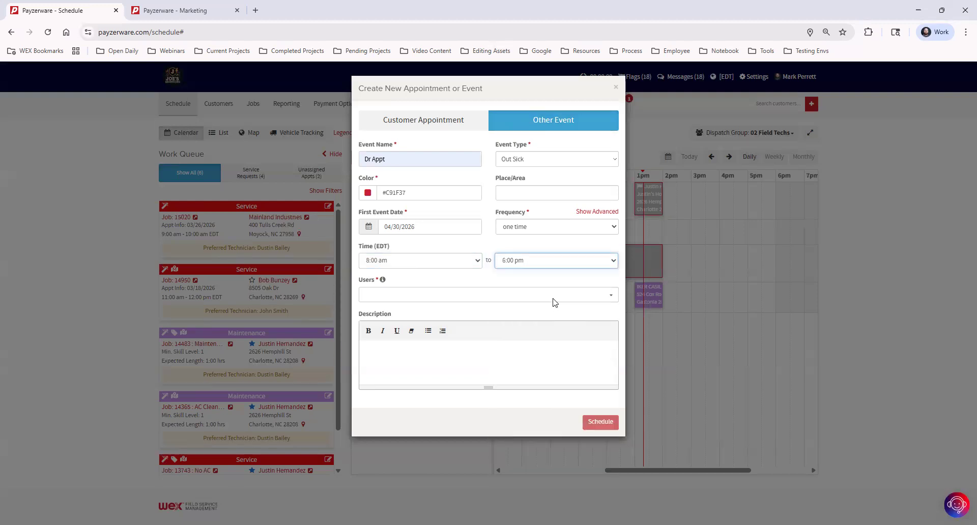
pyautogui.click(542, 229)
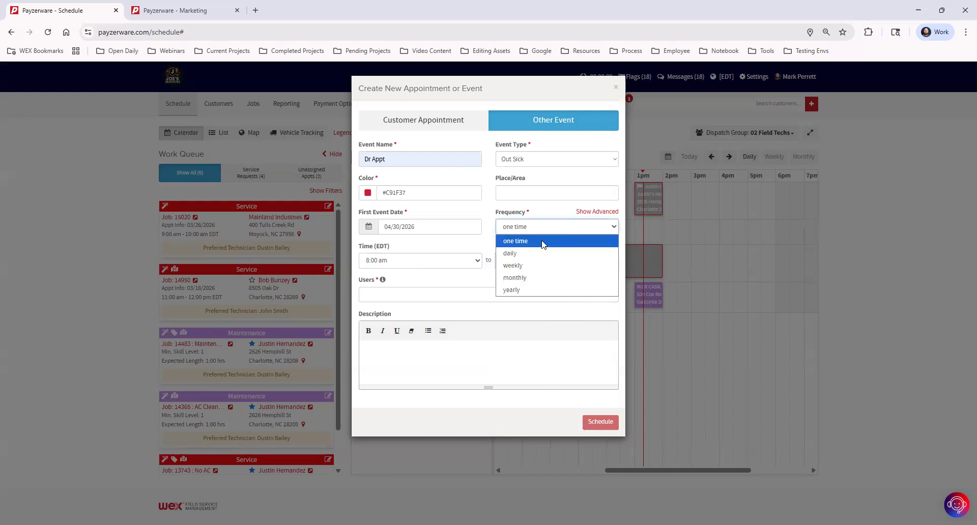
pyautogui.click(551, 208)
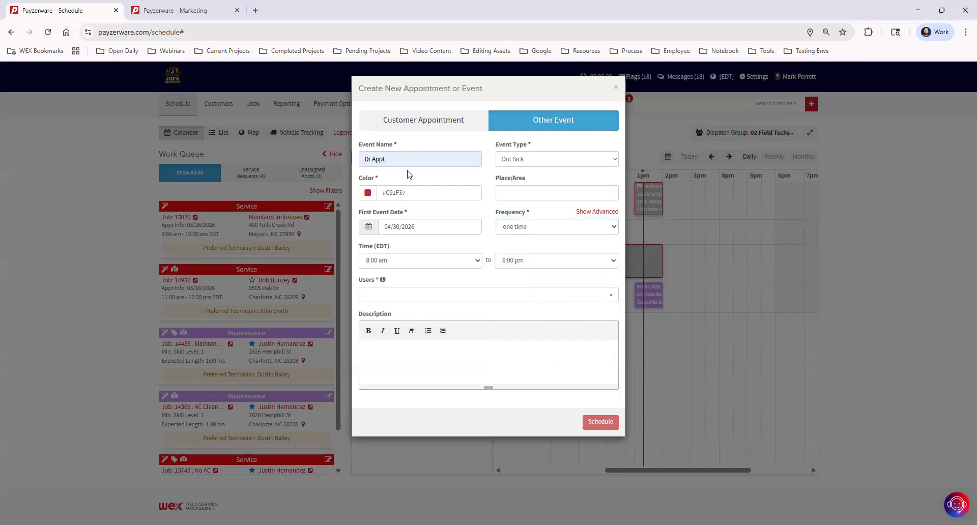
# Assign Dr Appt to a technician found by user search, then remove them because of a conflict.
pyautogui.click(417, 295)
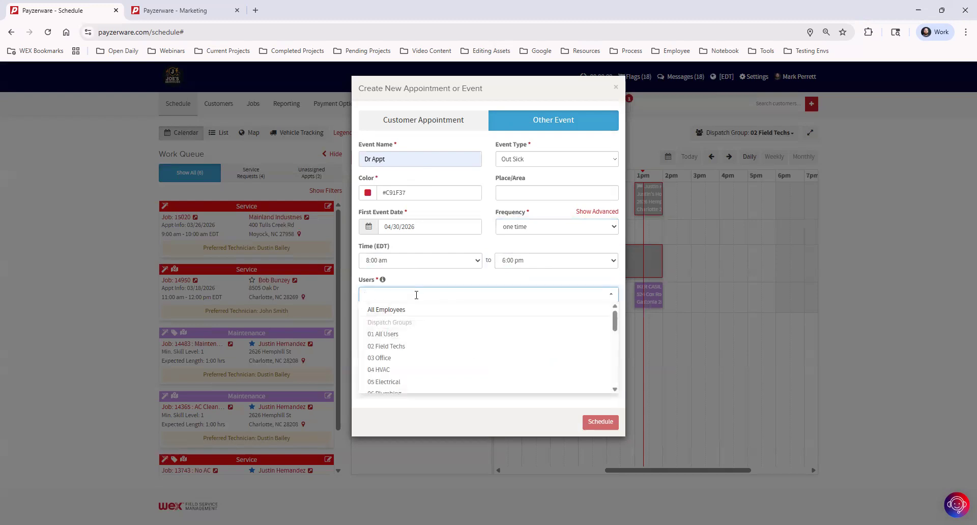
pyautogui.write('dutin')
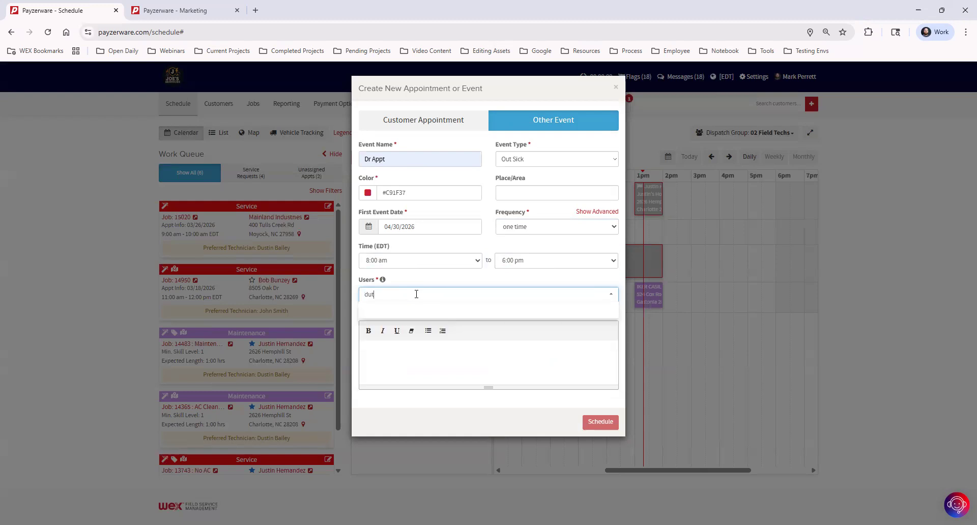
pyautogui.press('BackSpace')
pyautogui.press('BackSpace')
pyautogui.press('BackSpace')
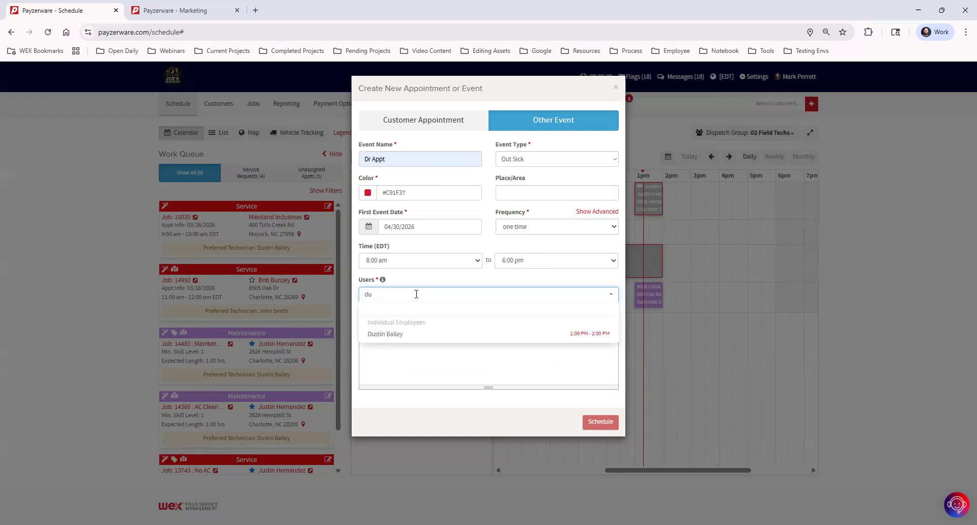
pyautogui.write('stin')
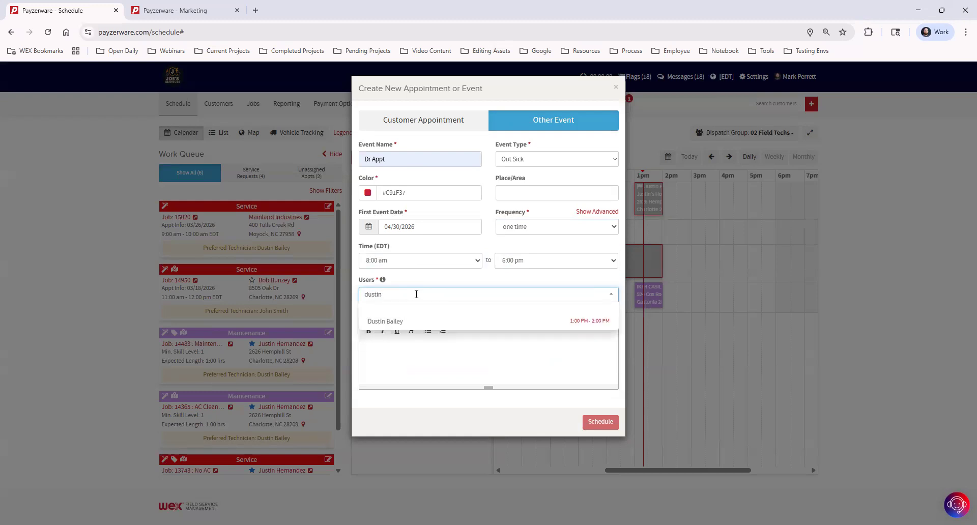
pyautogui.click(414, 321)
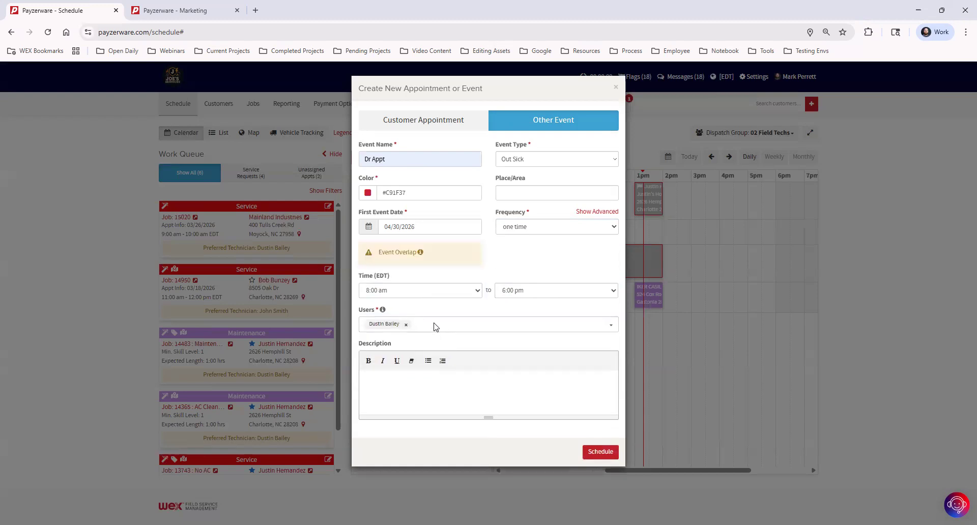
pyautogui.moveTo(420, 253)
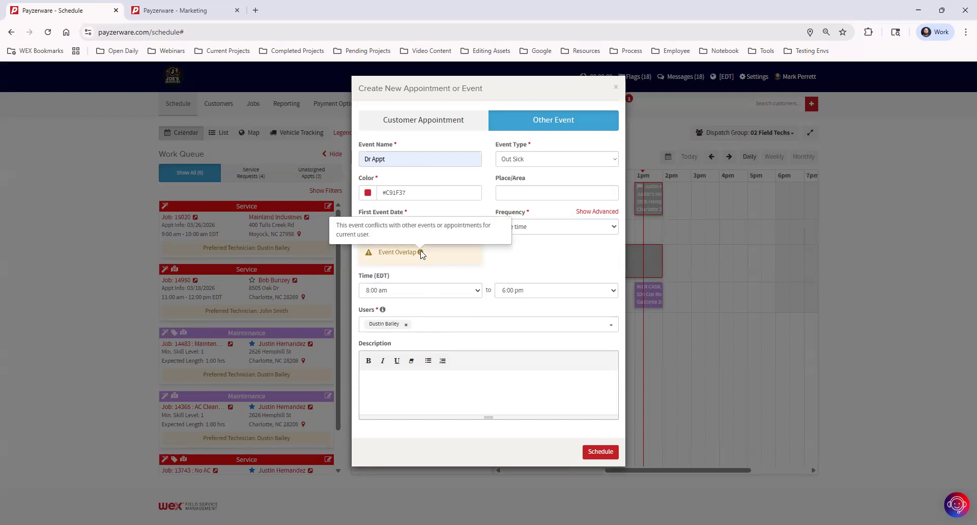
pyautogui.click(405, 324)
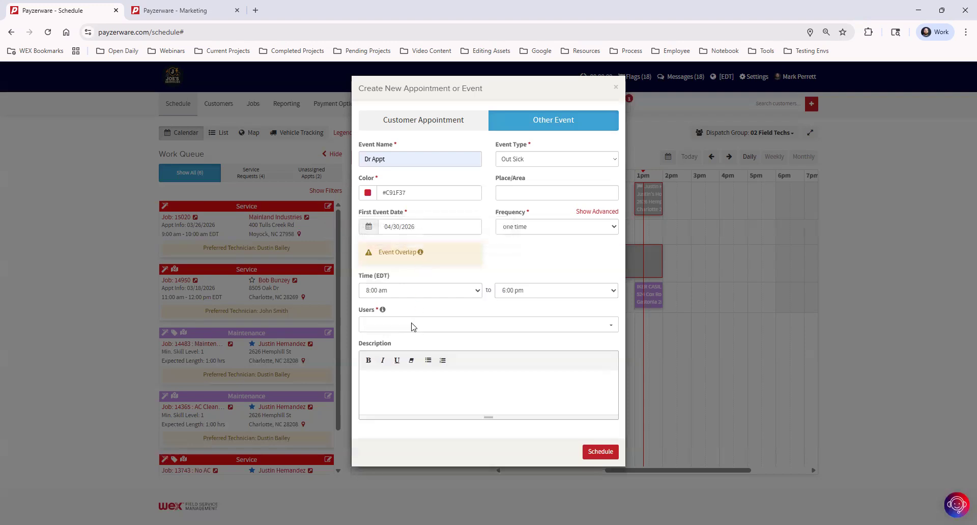
# Assign a technician with no overlapping appointments and save the out-sick event.
pyautogui.click(412, 296)
pyautogui.write('bruce')
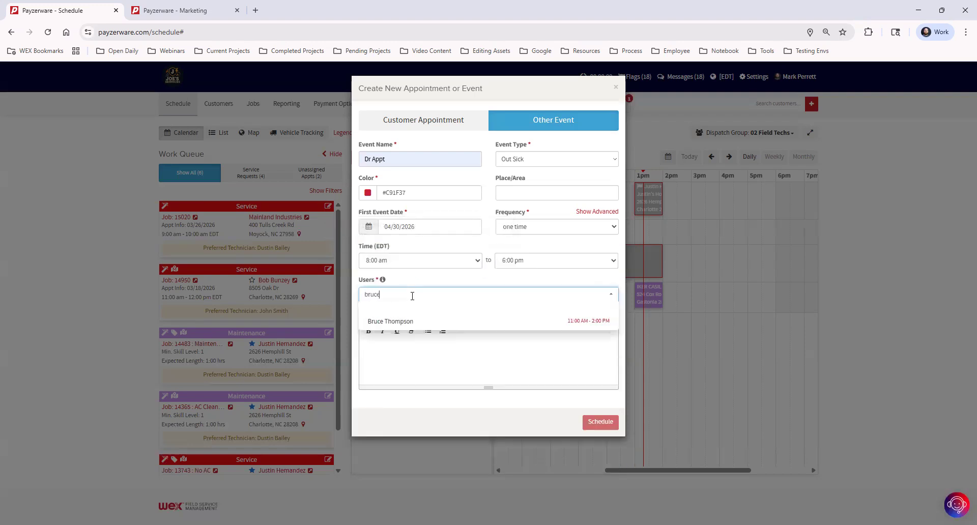
pyautogui.click(434, 321)
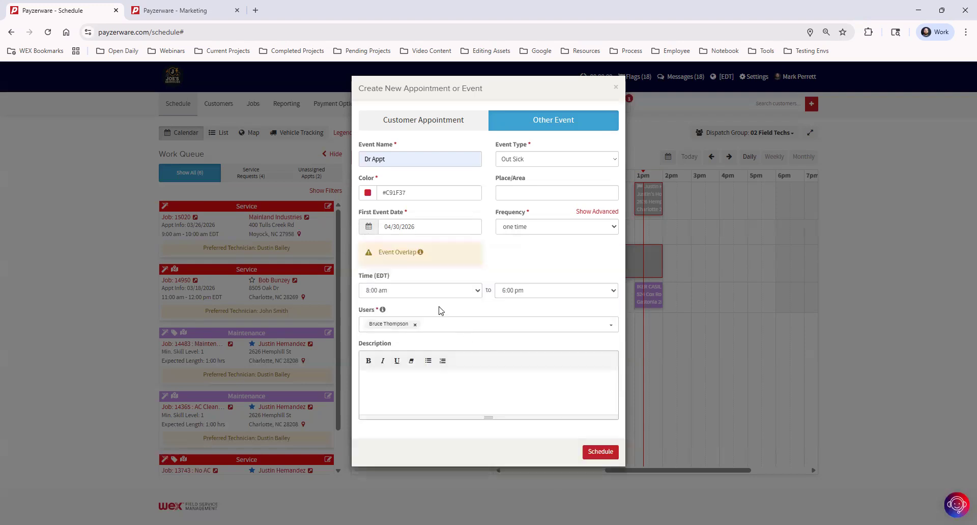
pyautogui.click(414, 324)
pyautogui.click(420, 297)
pyautogui.write('caleb')
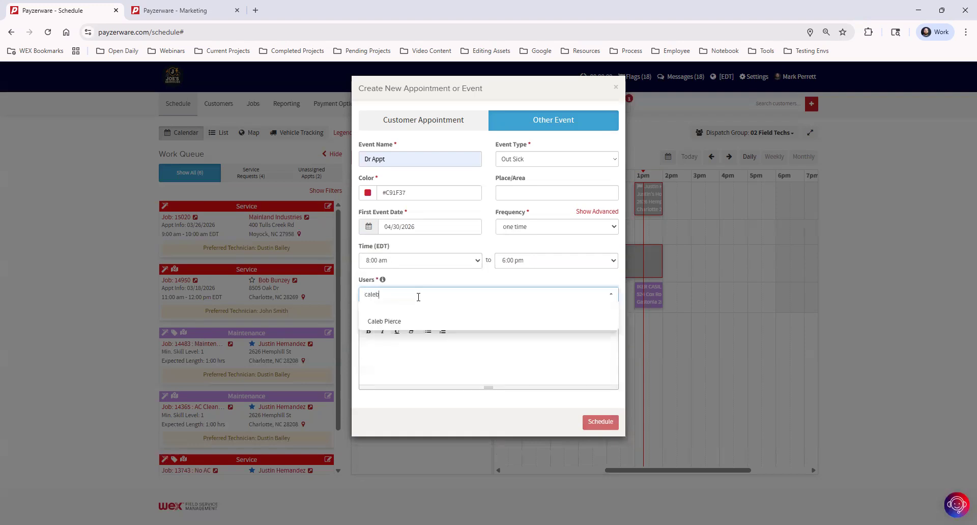
pyautogui.click(408, 322)
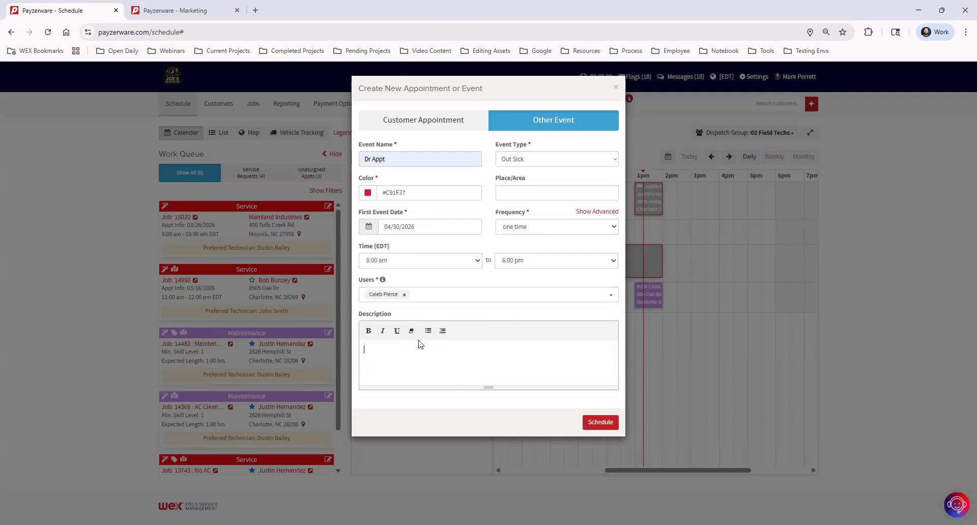
pyautogui.click(589, 421)
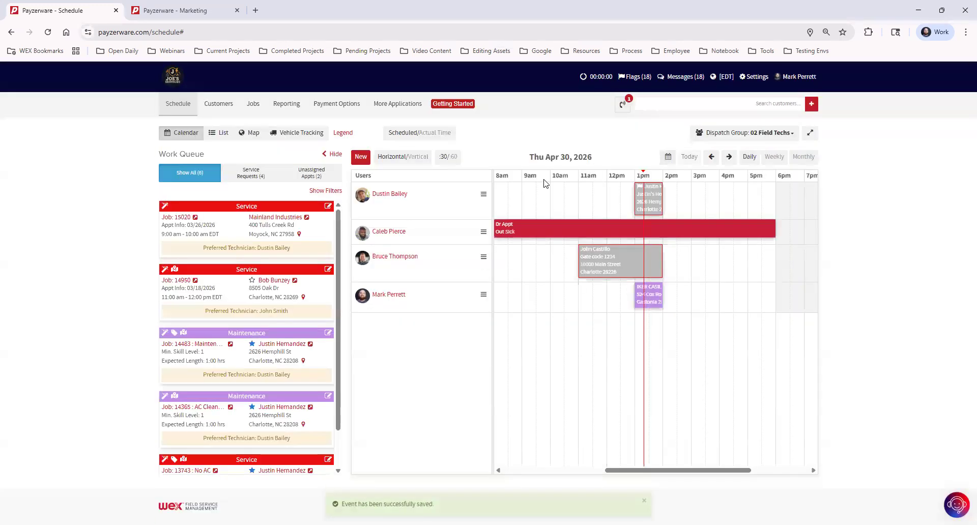
pyautogui.moveTo(529, 233)
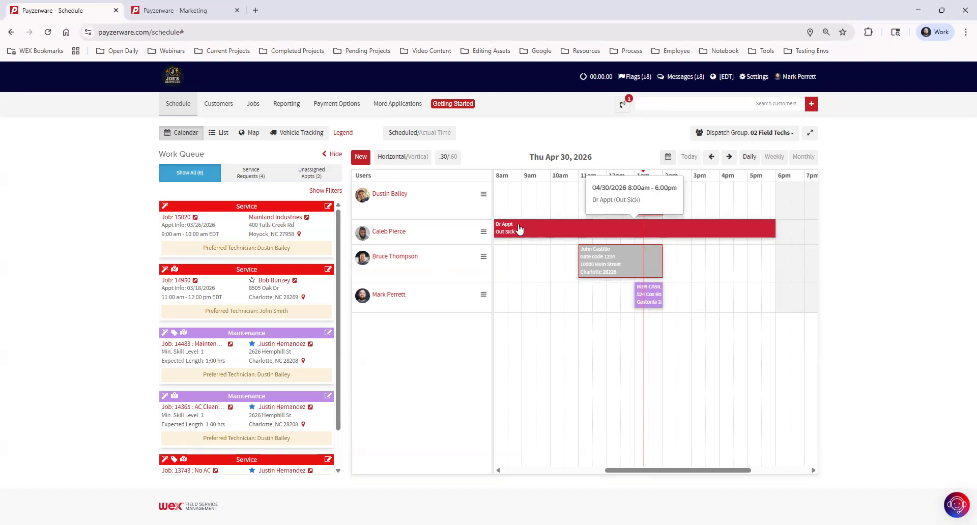
# Open a new event form, clear the customer search, and set the Other Event type to Sales Meeting.
pyautogui.click(361, 158)
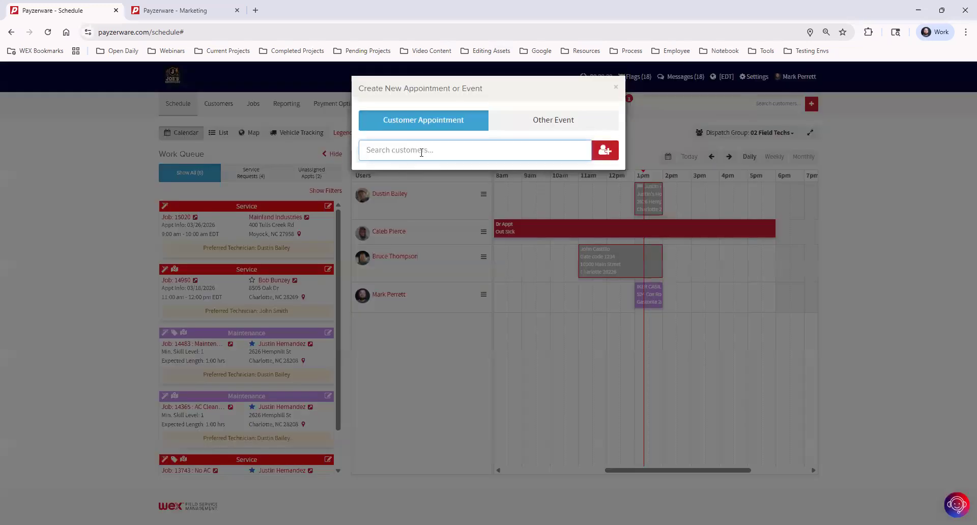
pyautogui.write('test')
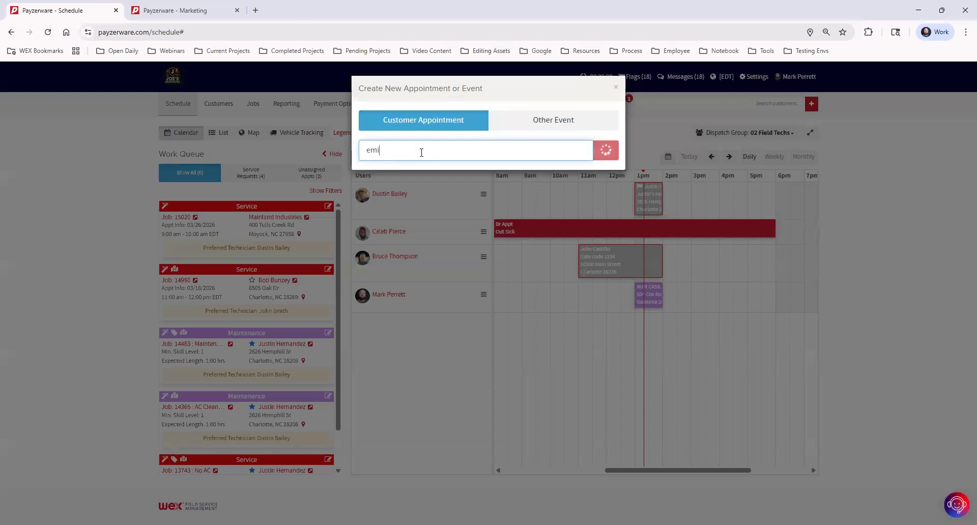
pyautogui.press('BackSpace')
pyautogui.press('BackSpace')
pyautogui.press('BackSpace')
pyautogui.press('BackSpace')
pyautogui.click(528, 123)
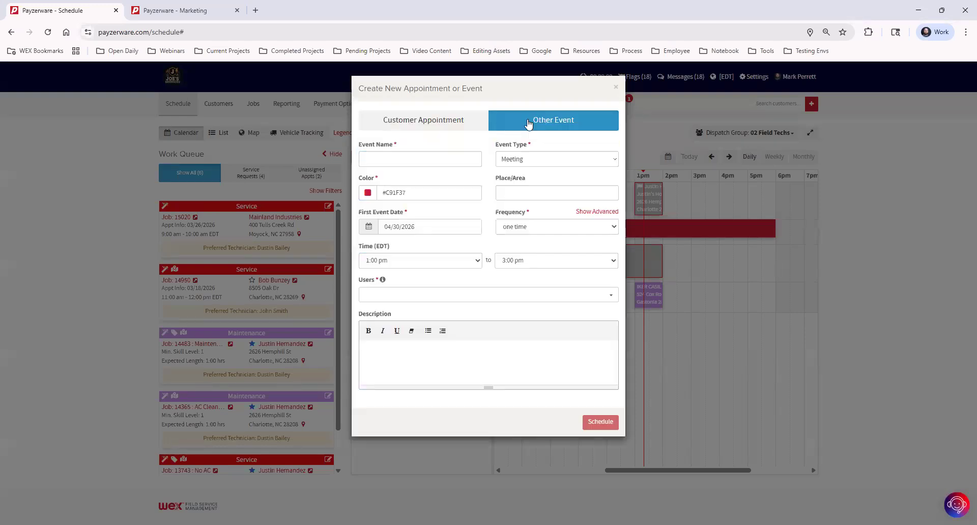
pyautogui.click(537, 160)
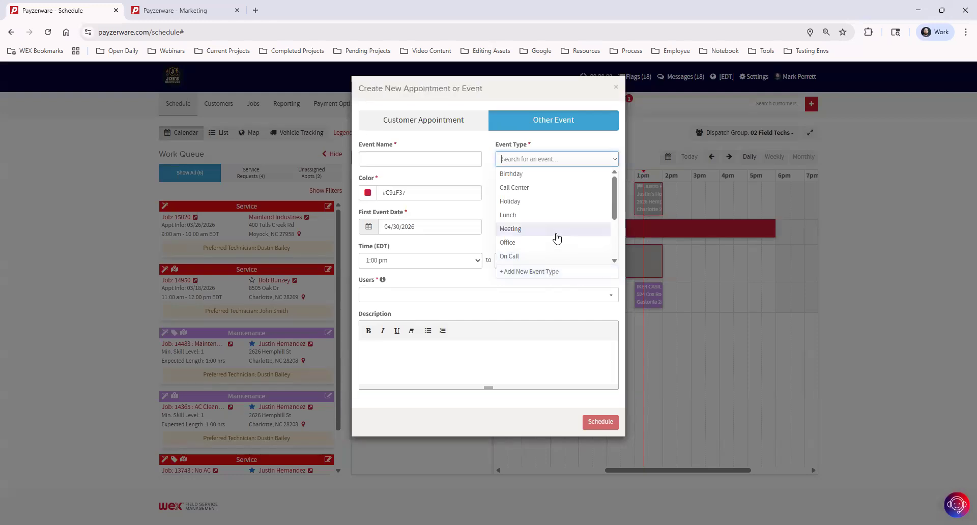
pyautogui.scroll(-3, 555, 232)
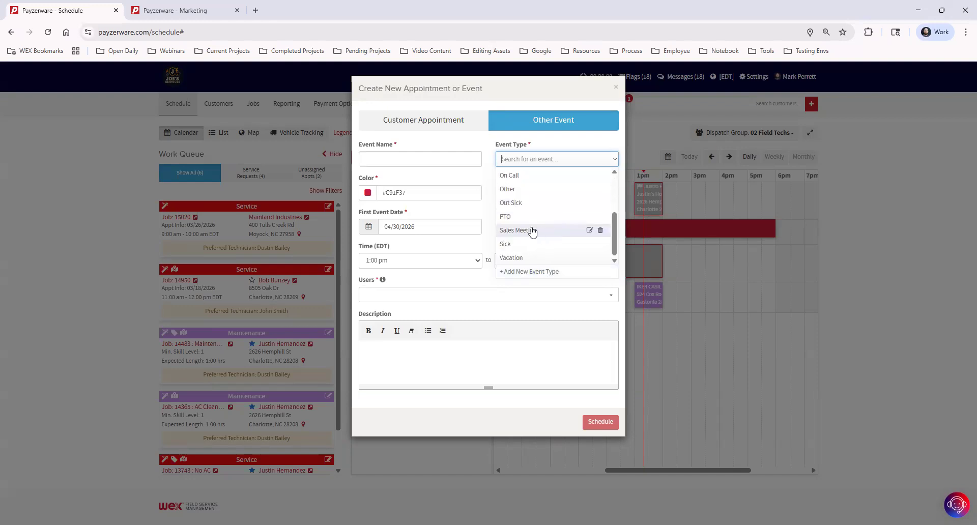
pyautogui.click(532, 232)
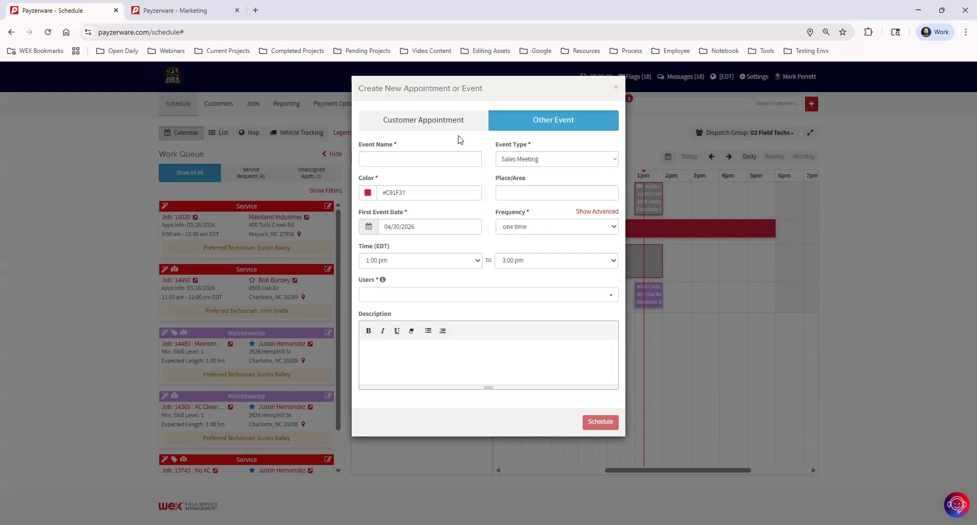
pyautogui.click(431, 159)
# Name the event Sales, with first date 05/04/2026, repeating weekly.
pyautogui.write('Sales Meeting')
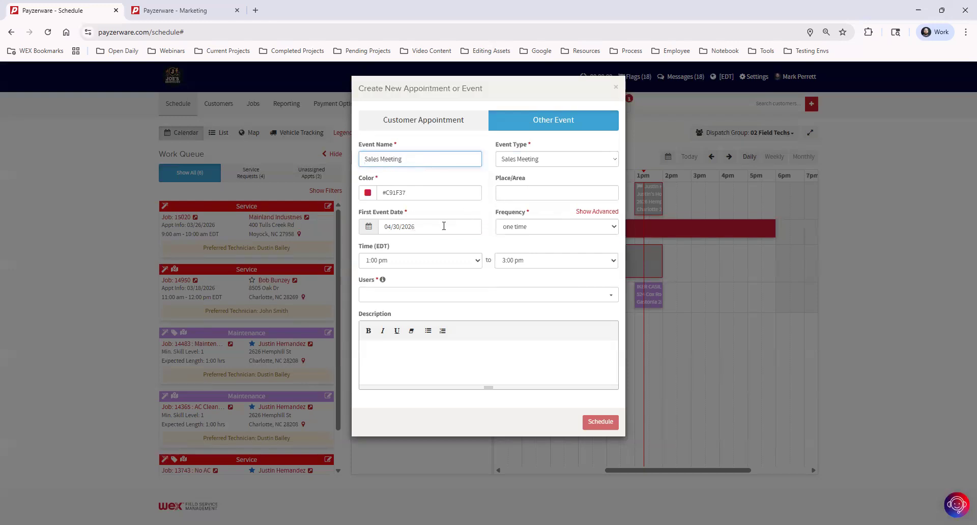
pyautogui.click(444, 226)
pyautogui.click(385, 351)
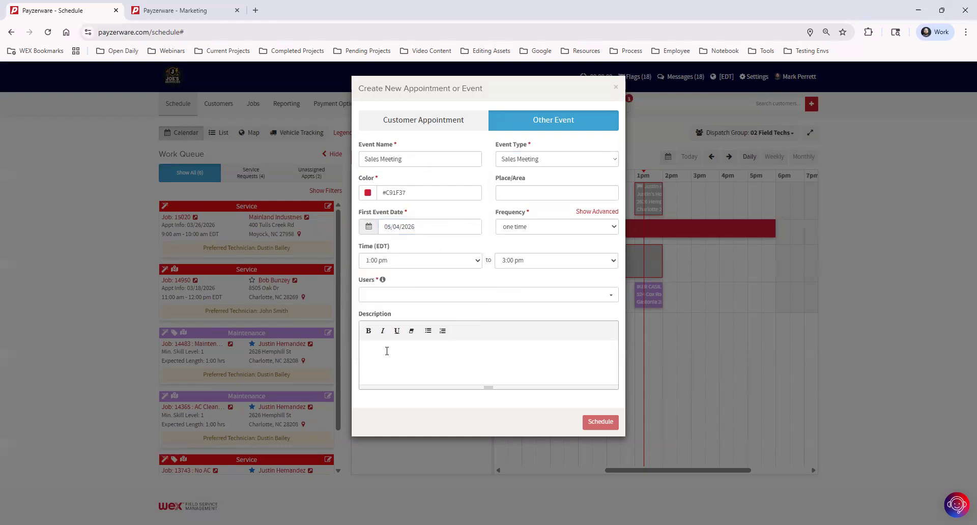
pyautogui.click(533, 229)
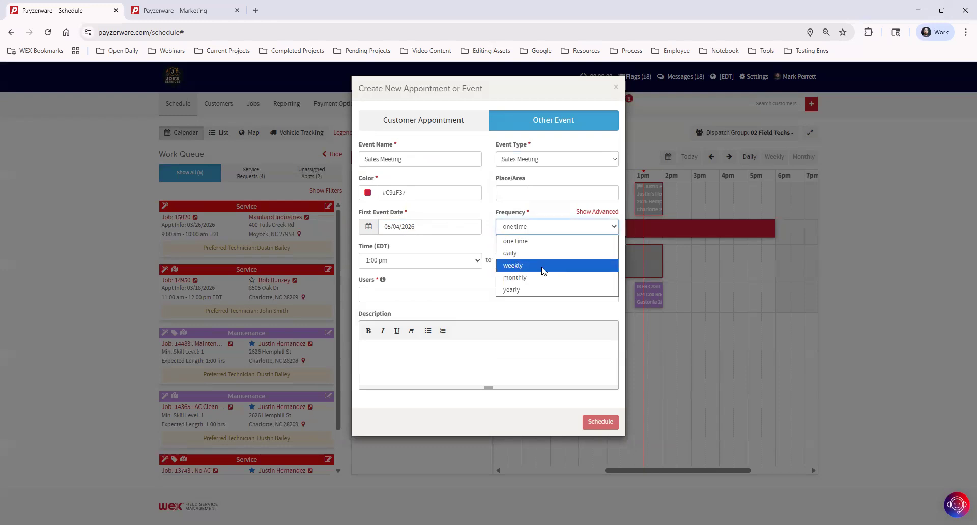
pyautogui.click(544, 265)
# End the weekly series on December 31, 2026.
pyautogui.click(396, 260)
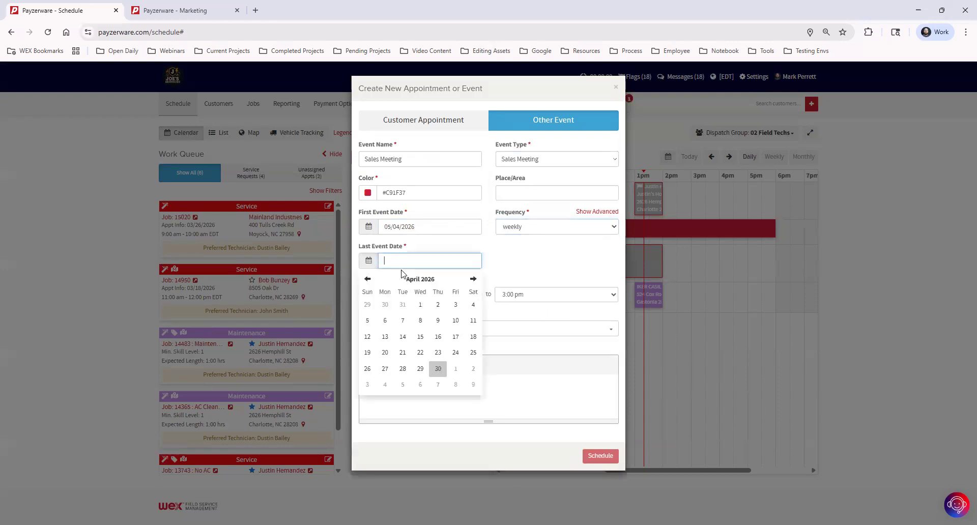
pyautogui.click(474, 279)
pyautogui.click(473, 279)
pyautogui.click(473, 279)
pyautogui.click(473, 279)
pyautogui.click(473, 279)
pyautogui.click(473, 279)
pyautogui.click(473, 279)
pyautogui.click(473, 279)
pyautogui.click(473, 279)
pyautogui.click(367, 280)
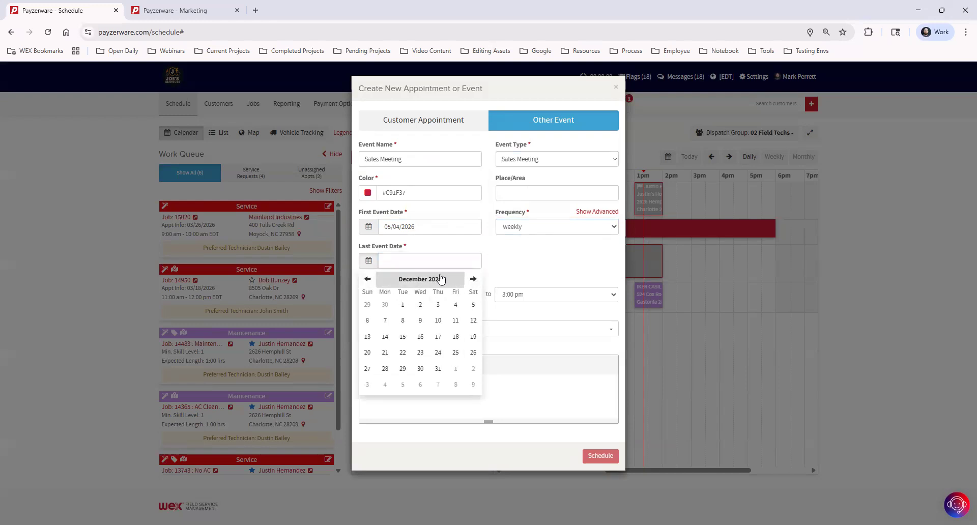
pyautogui.click(438, 369)
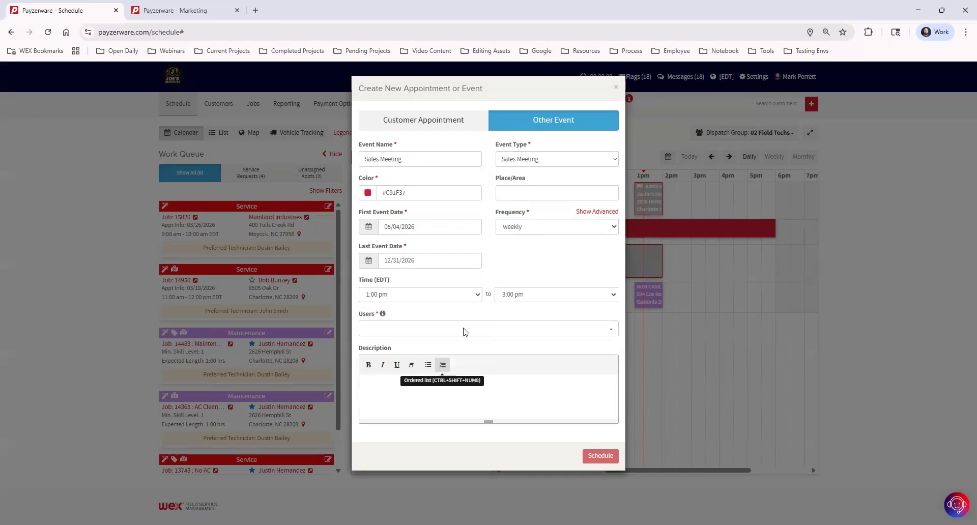
# Set 7:30–8:00 am, assign 02 Field Techs, add a description, and save the meeting.
pyautogui.click(460, 297)
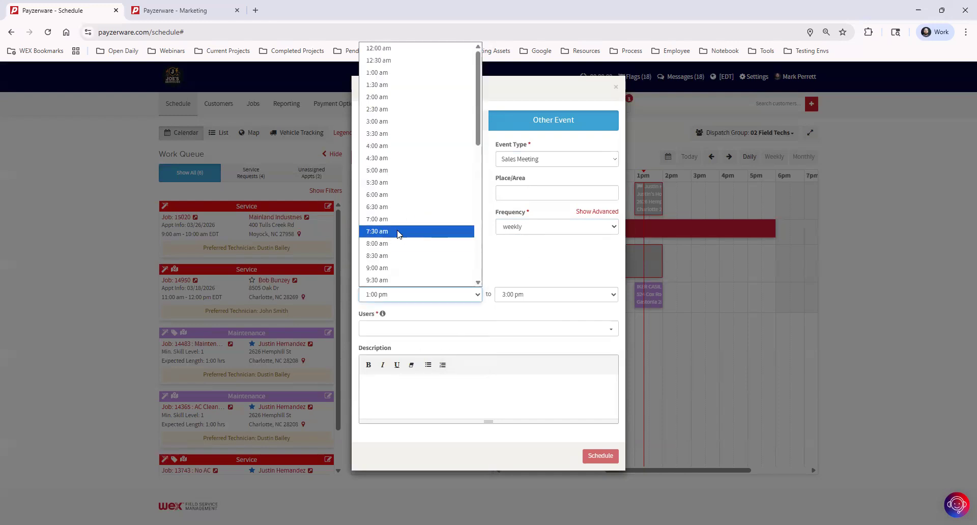
pyautogui.click(398, 232)
pyautogui.click(536, 297)
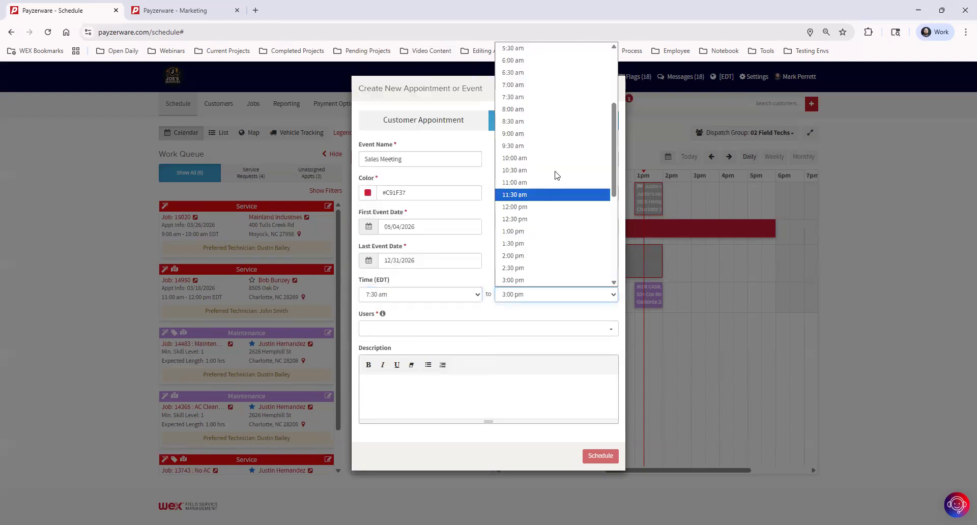
pyautogui.click(545, 110)
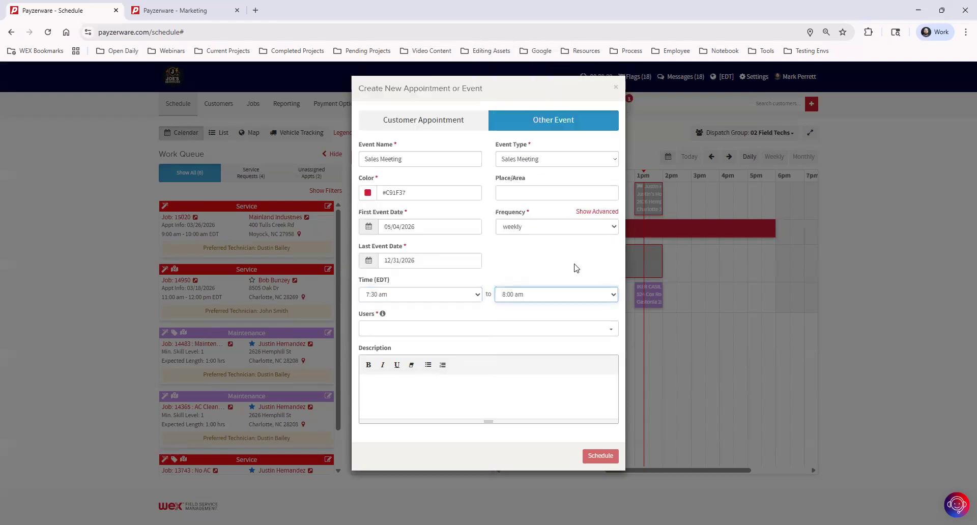
pyautogui.click(405, 329)
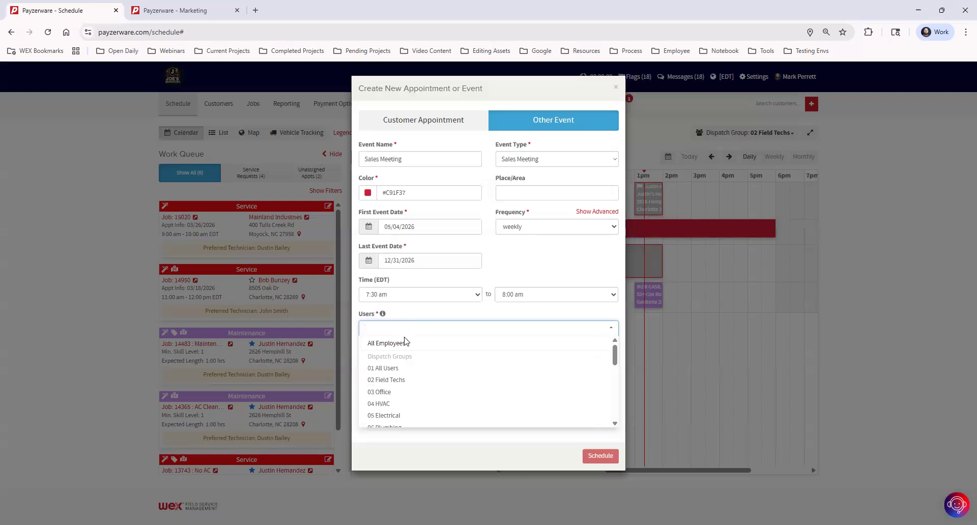
pyautogui.click(423, 381)
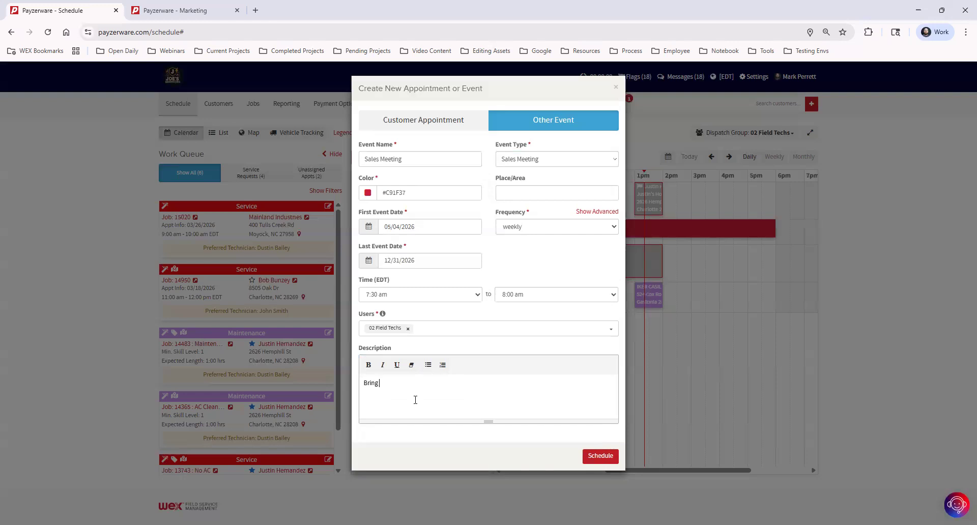
pyautogui.write('don')
pyautogui.click(604, 455)
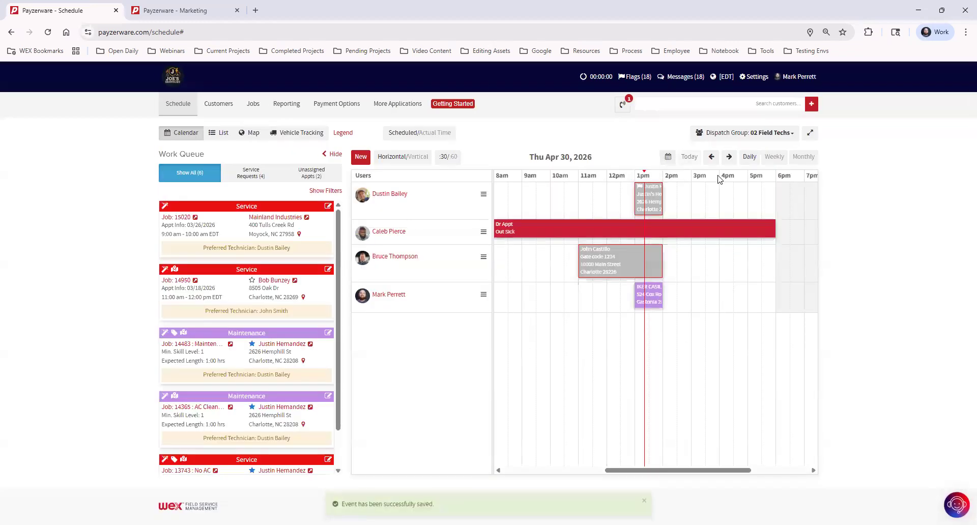
pyautogui.click(668, 157)
# Go to Mon May 4, 2026, delete the Sales Meeting event, and return to today.
pyautogui.click(686, 280)
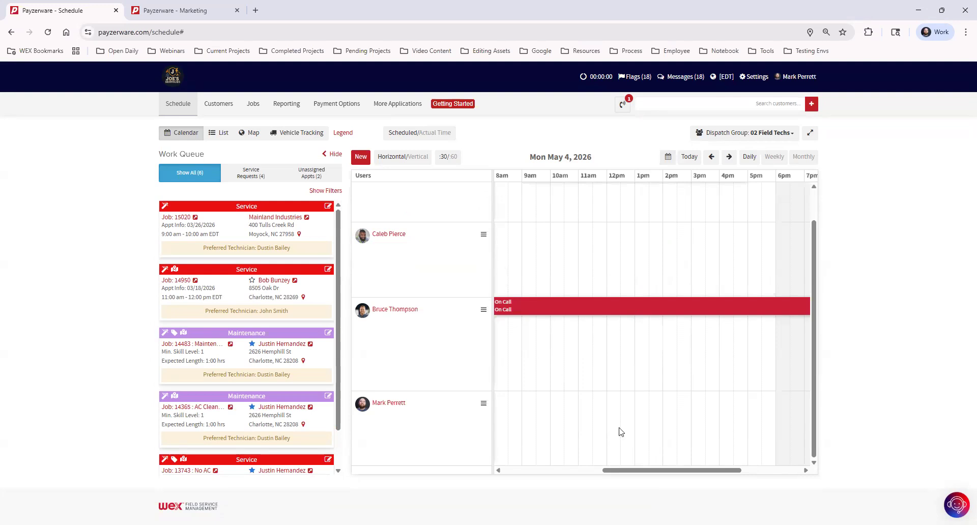
pyautogui.moveTo(631, 475)
pyautogui.mouseDown()
pyautogui.moveTo(570, 472)
pyautogui.moveTo(618, 467)
pyautogui.mouseUp()
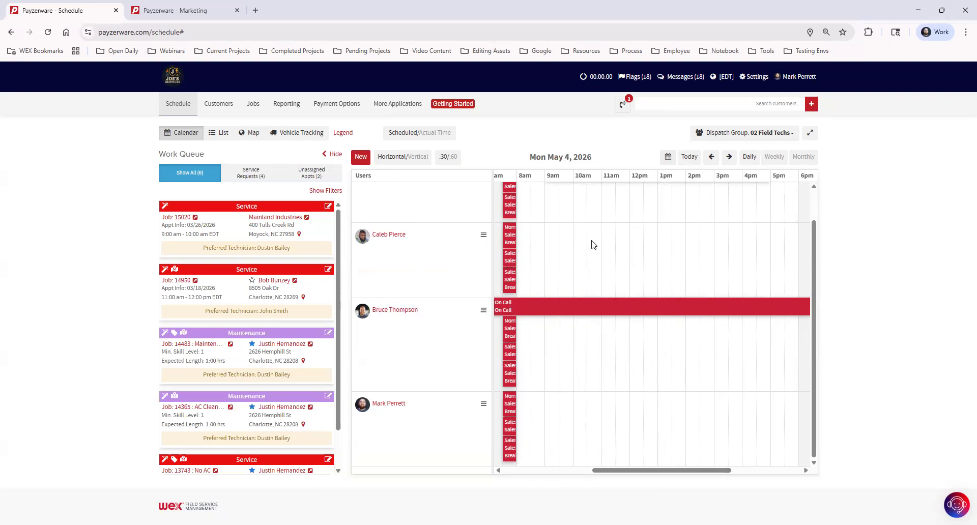
pyautogui.click(511, 209)
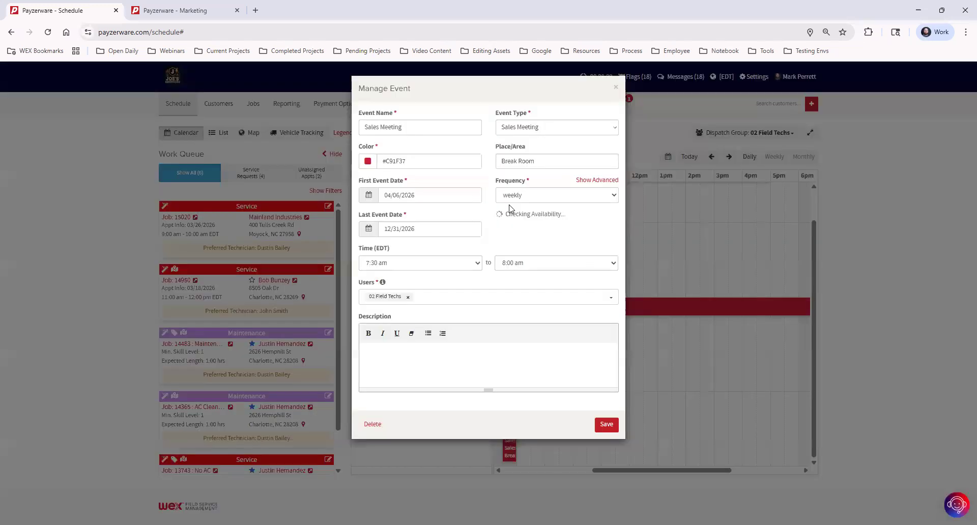
pyautogui.click(373, 425)
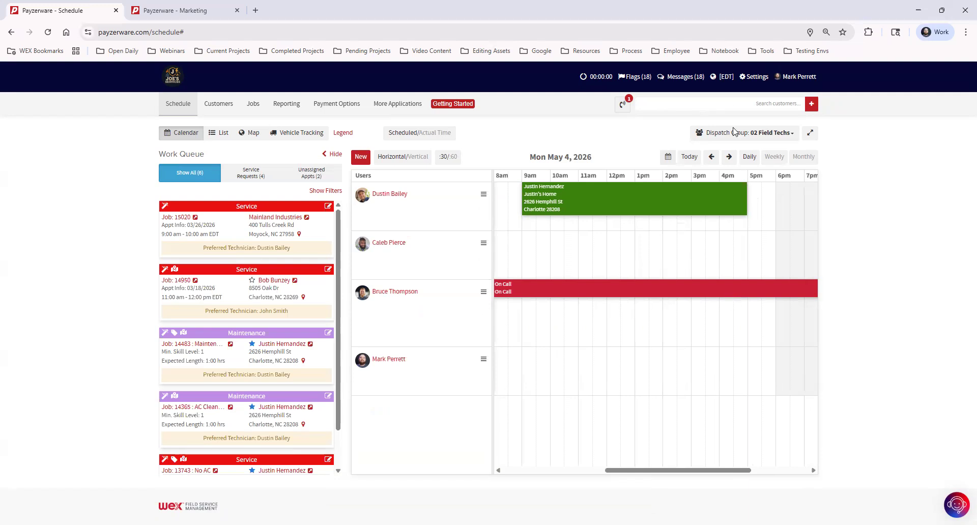
pyautogui.click(689, 157)
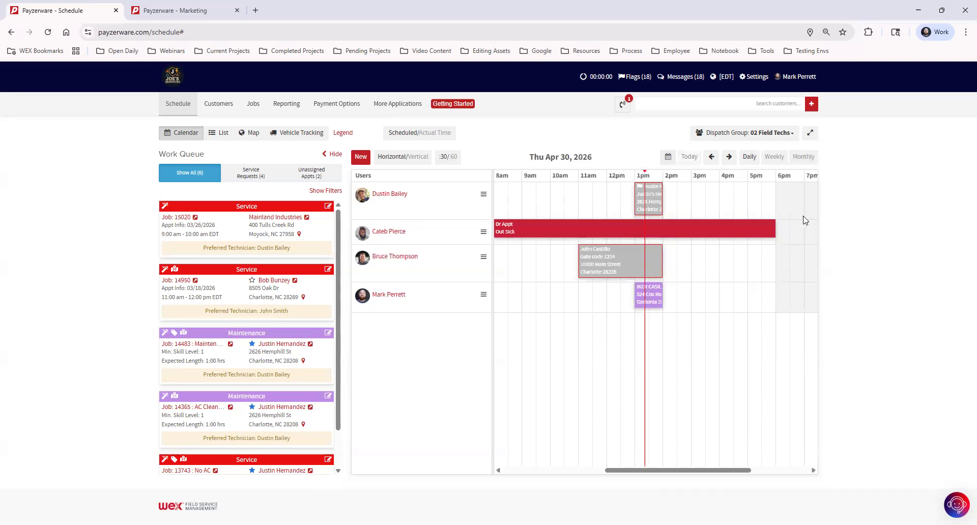
# Start a new appointment for the searched customer and set its job type to Install.
pyautogui.click(359, 158)
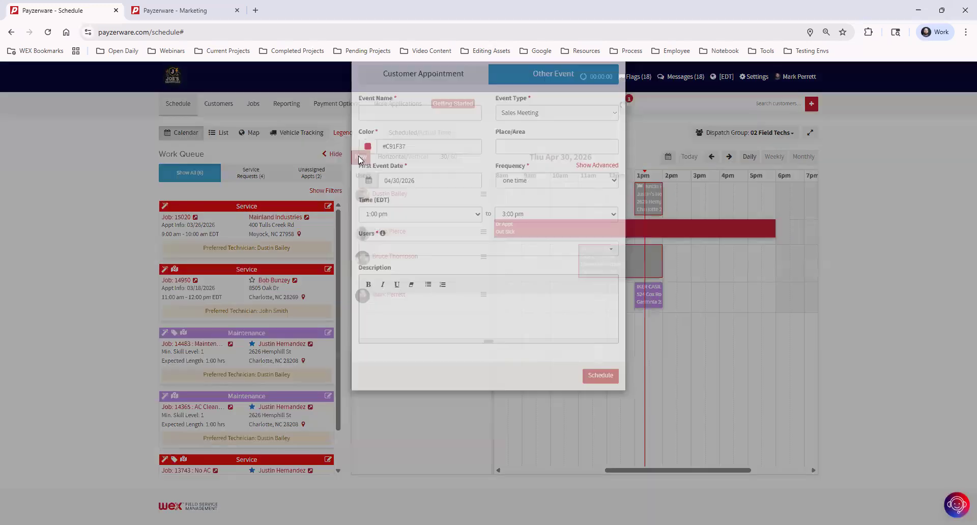
pyautogui.write('emily')
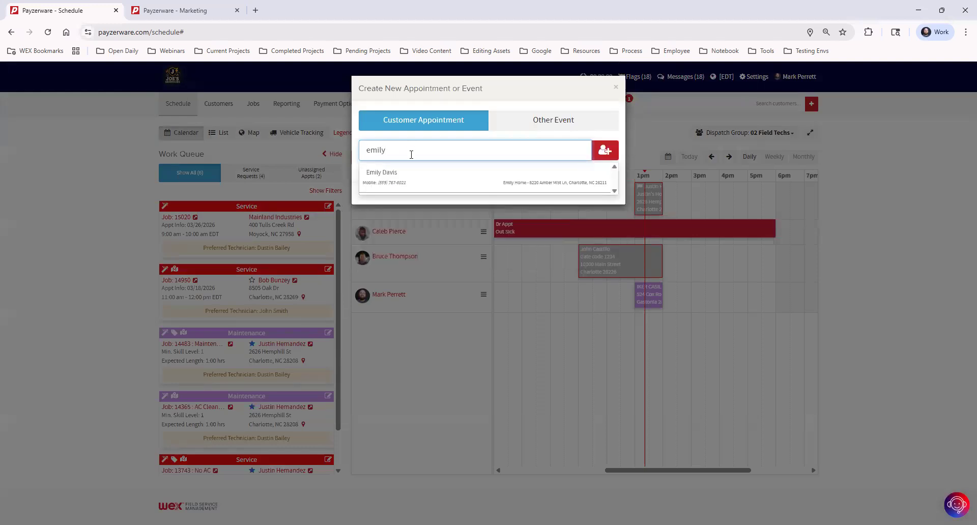
pyautogui.click(412, 175)
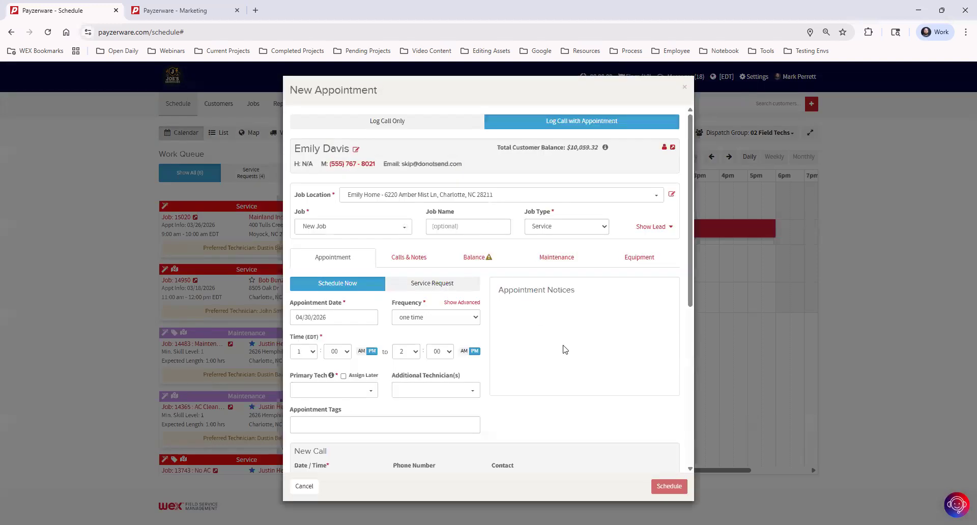
pyautogui.click(554, 227)
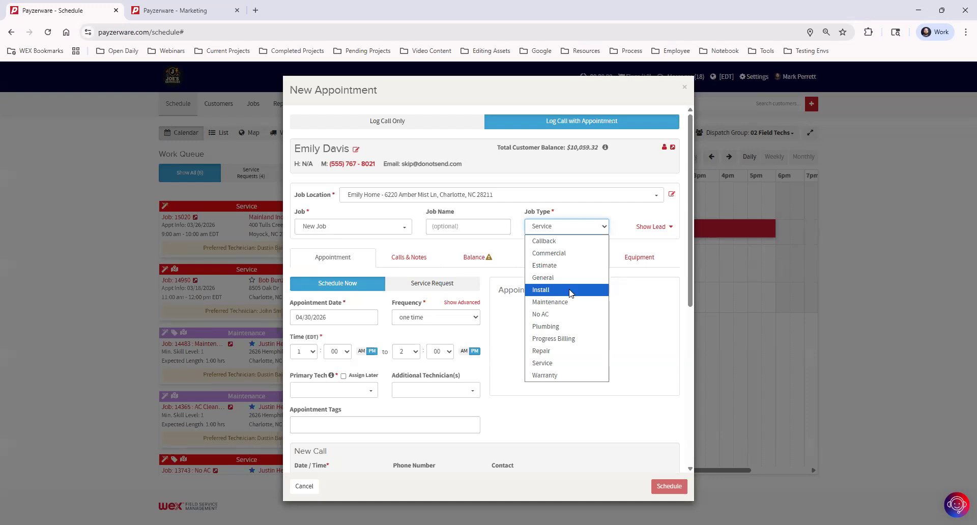
pyautogui.click(570, 293)
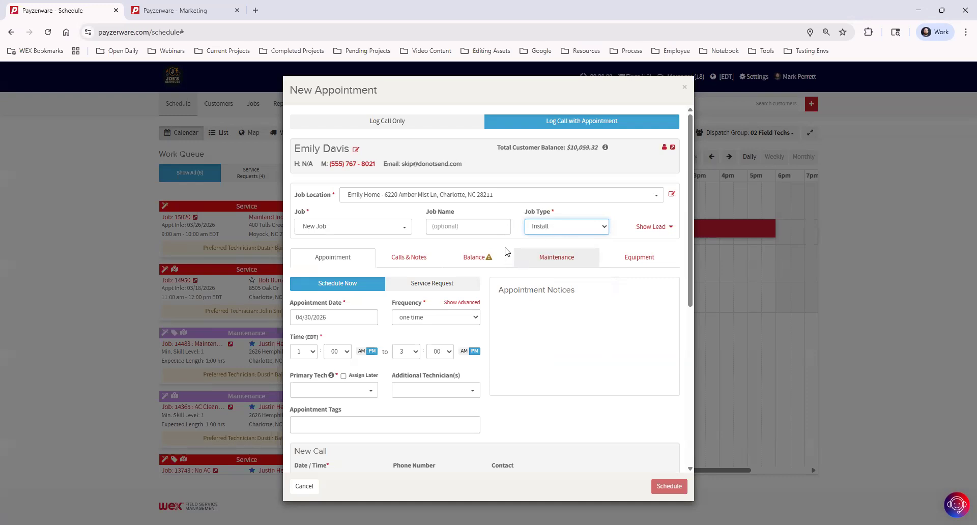
pyautogui.click(517, 235)
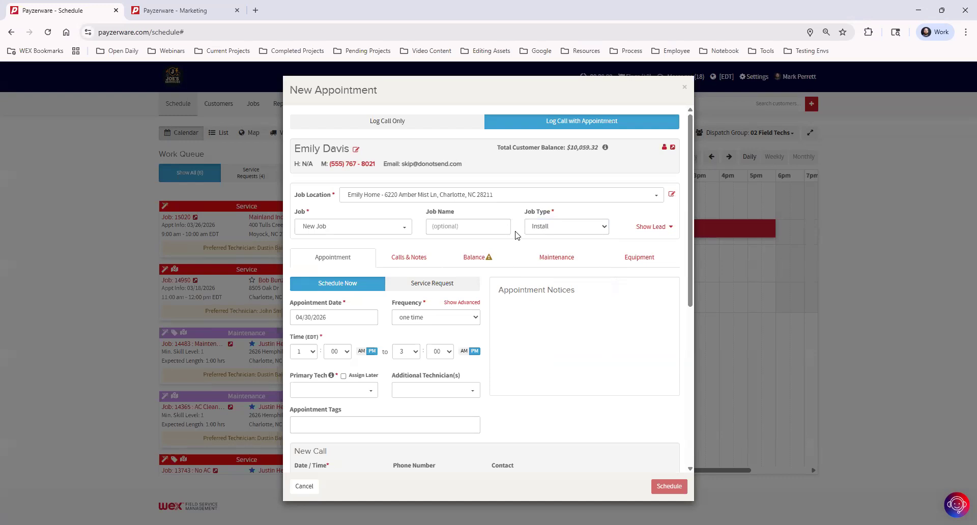
pyautogui.scroll(-1, 348, 410)
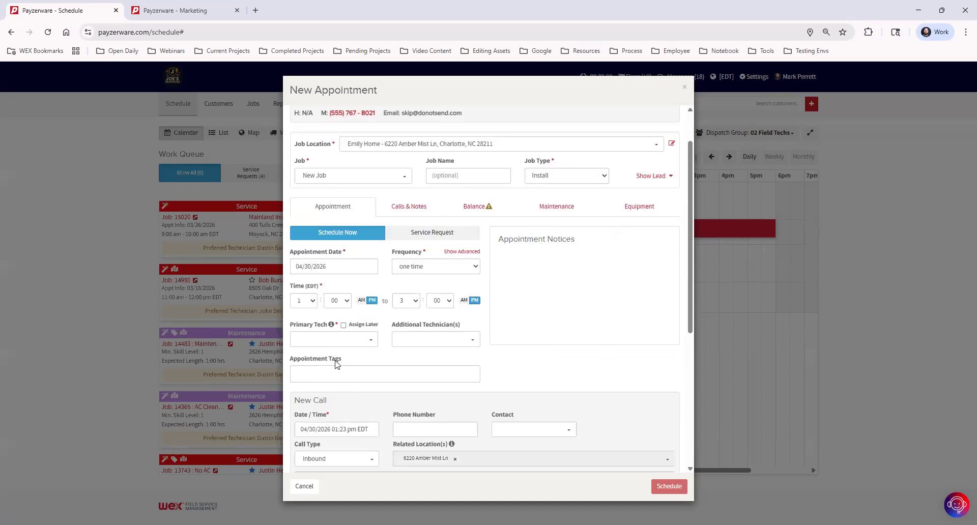
# Browse the appointment tags, switch the job type back to Service, and reopen the tag list.
pyautogui.click(358, 374)
pyautogui.scroll(-1, 497, 374)
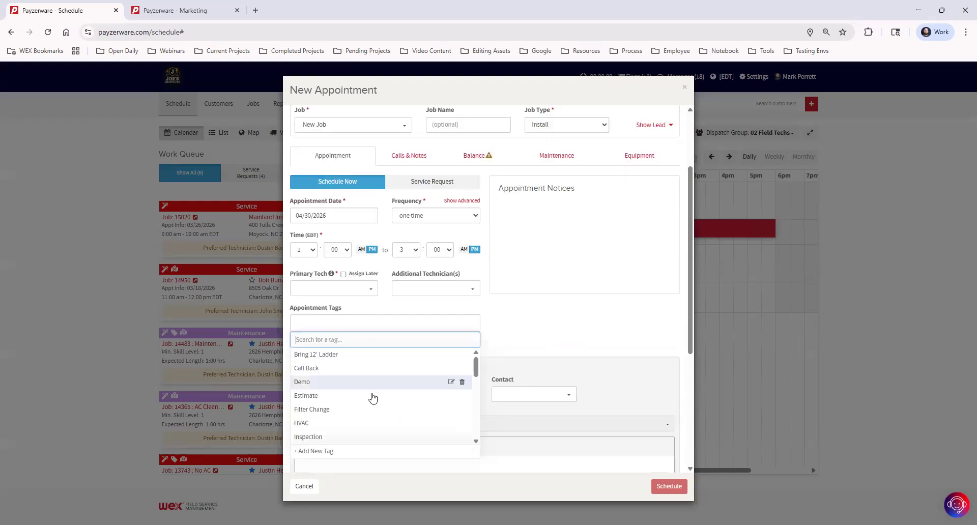
pyautogui.scroll(1, 530, 315)
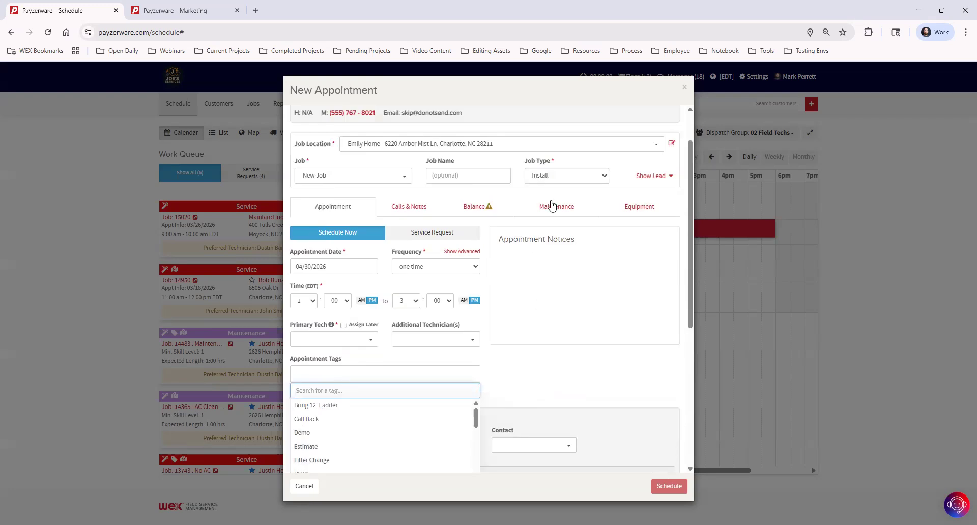
pyautogui.click(550, 178)
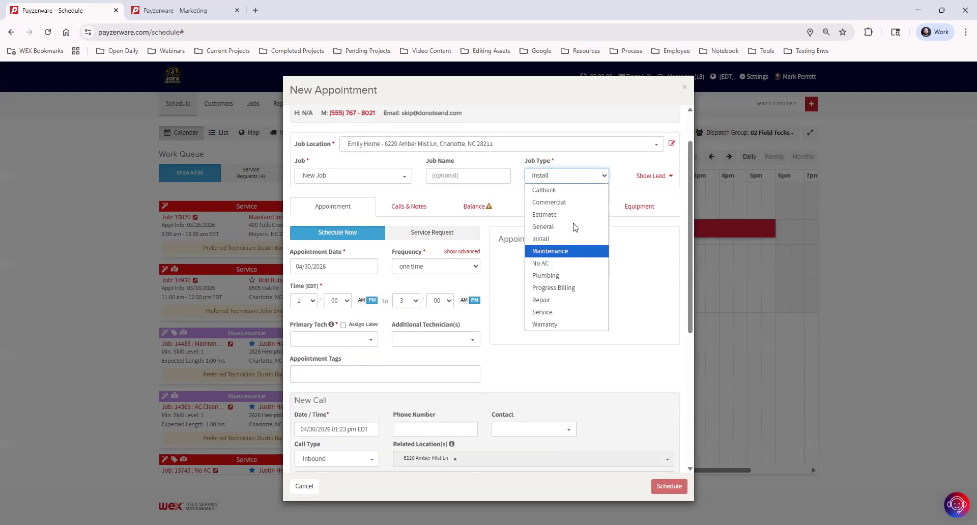
pyautogui.click(570, 312)
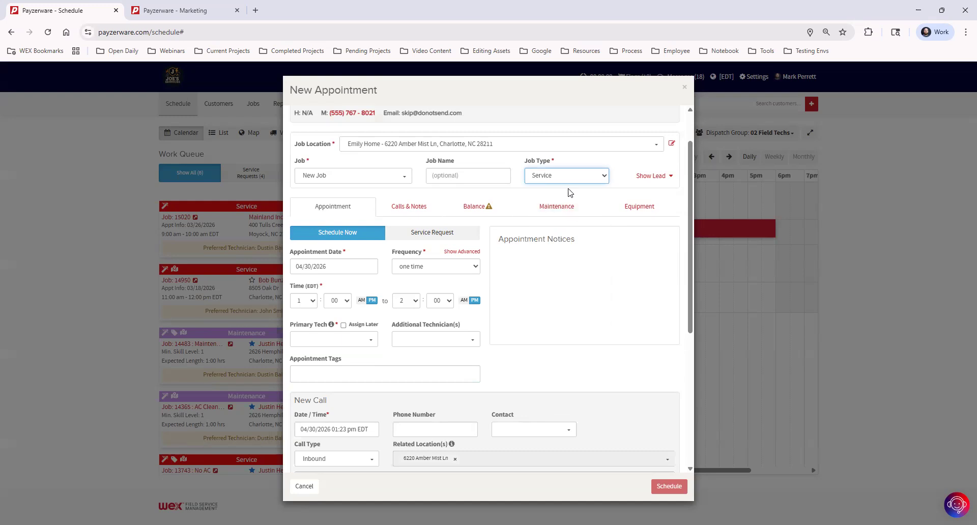
pyautogui.click(327, 375)
pyautogui.scroll(-2, 509, 360)
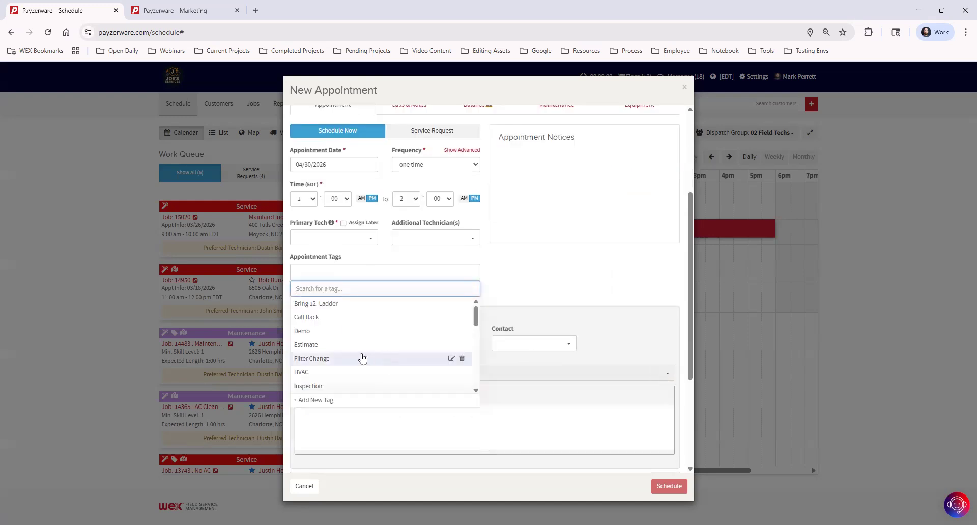
pyautogui.scroll(-1, 357, 355)
# Tag the appointment No A/C, add Bring 12' Ladder, then remove No A/C.
pyautogui.scroll(-1, 356, 351)
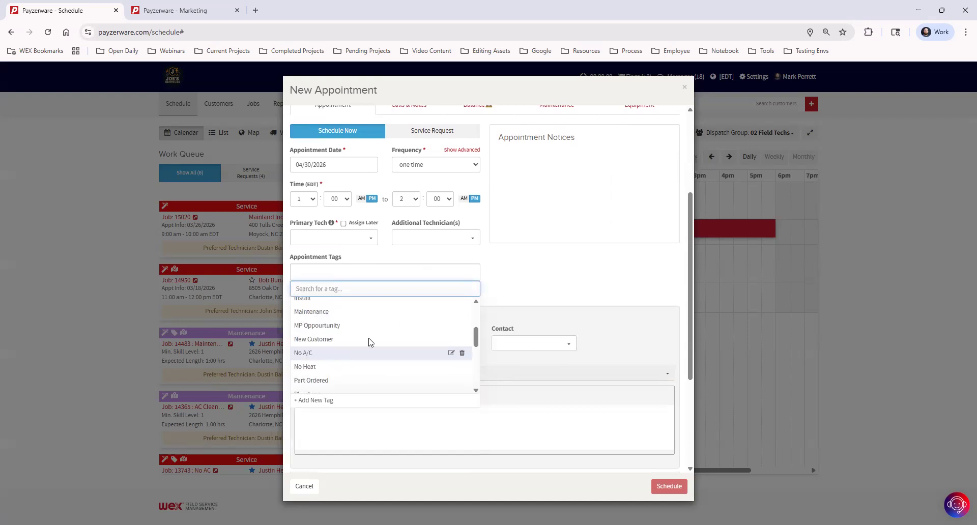
pyautogui.click(371, 348)
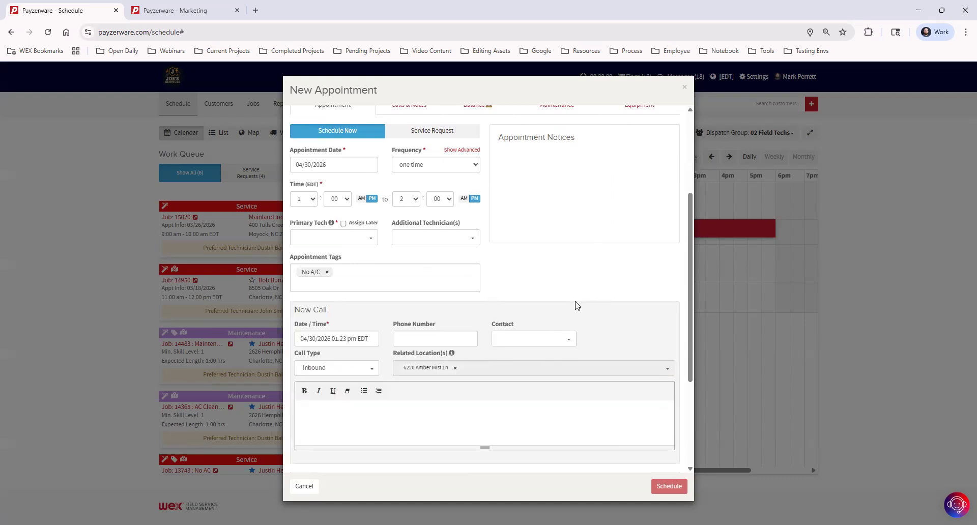
pyautogui.scroll(2, 577, 305)
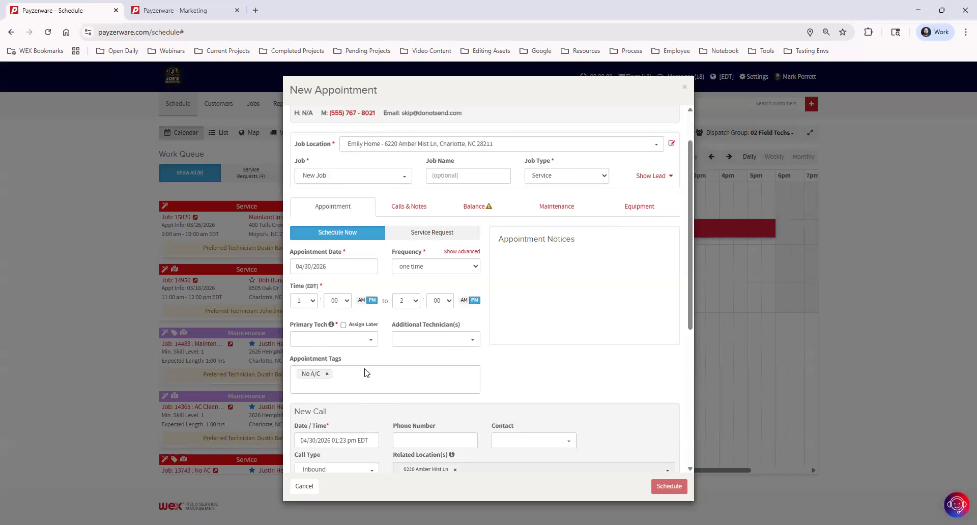
pyautogui.click(356, 388)
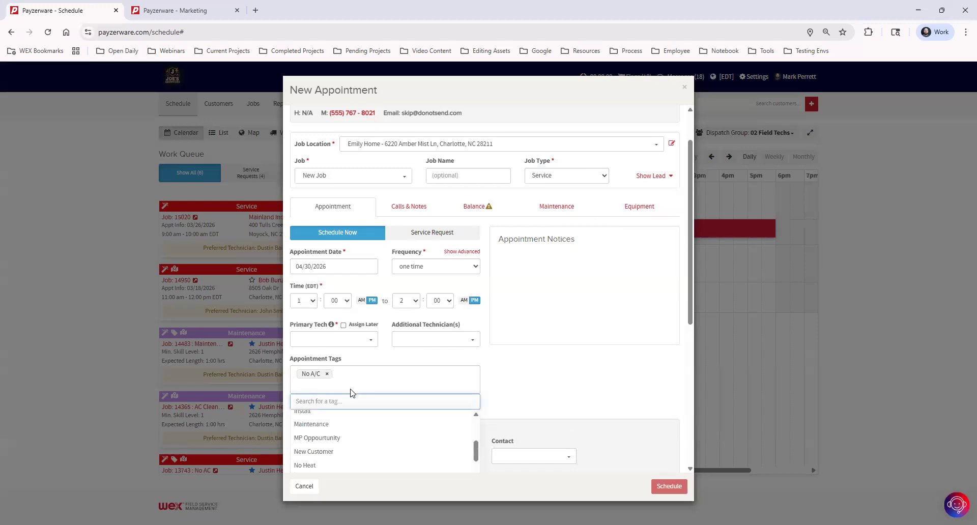
pyautogui.scroll(-3, 571, 312)
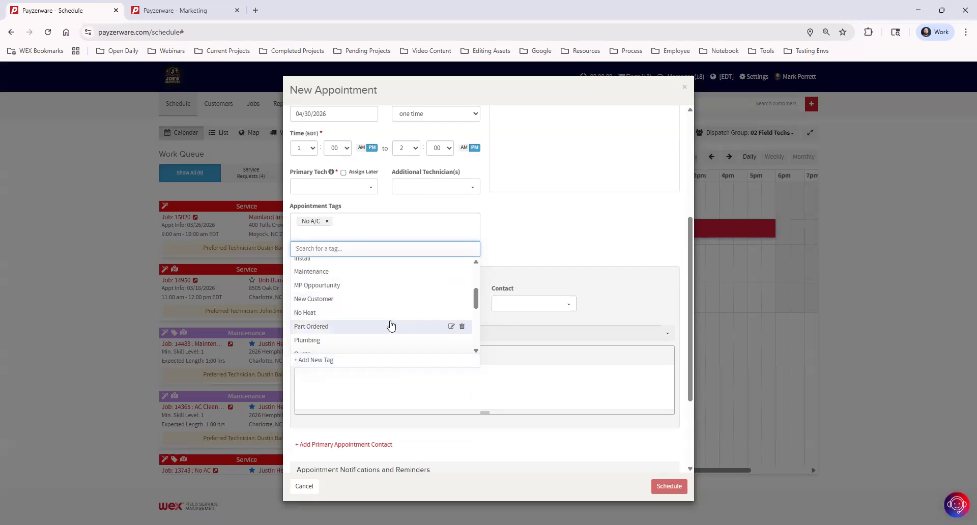
pyautogui.scroll(3, 357, 295)
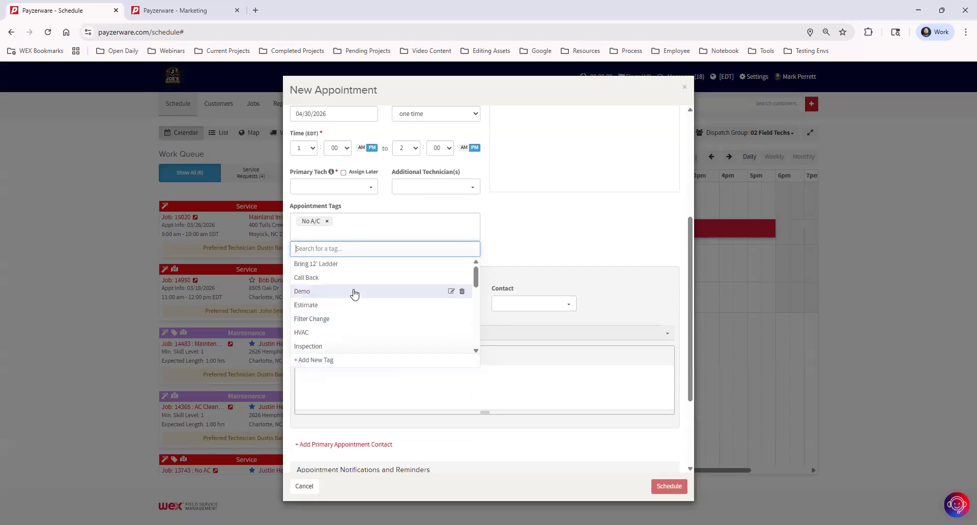
pyautogui.click(350, 264)
pyautogui.click(326, 221)
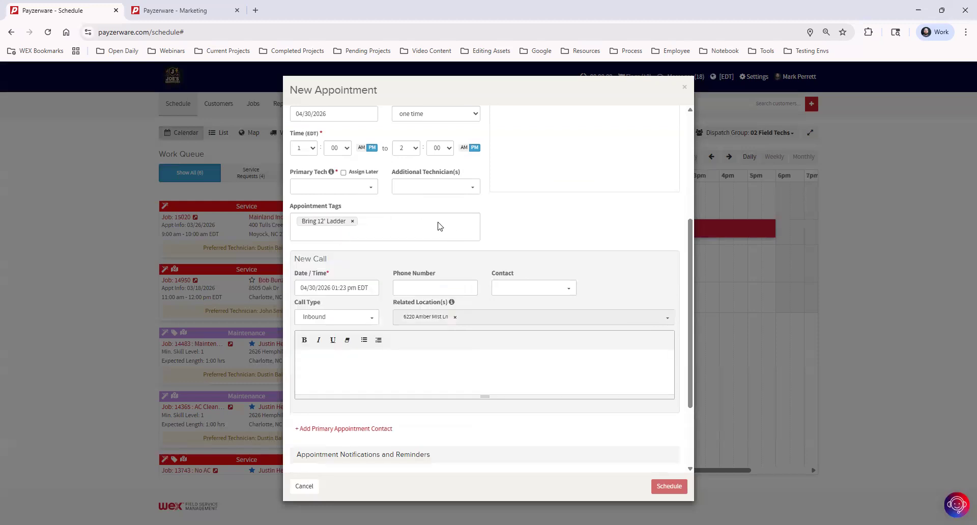
# Type test text into the call notes and erase it.
pyautogui.click(350, 368)
pyautogui.write('DJsasjads')
pyautogui.press('BackSpace')
pyautogui.press('BackSpace')
pyautogui.press('BackSpace')
pyautogui.press('BackSpace')
pyautogui.press('BackSpace')
pyautogui.press('BackSpace')
pyautogui.press('BackSpace')
pyautogui.press('BackSpace')
pyautogui.press('BackSpace')
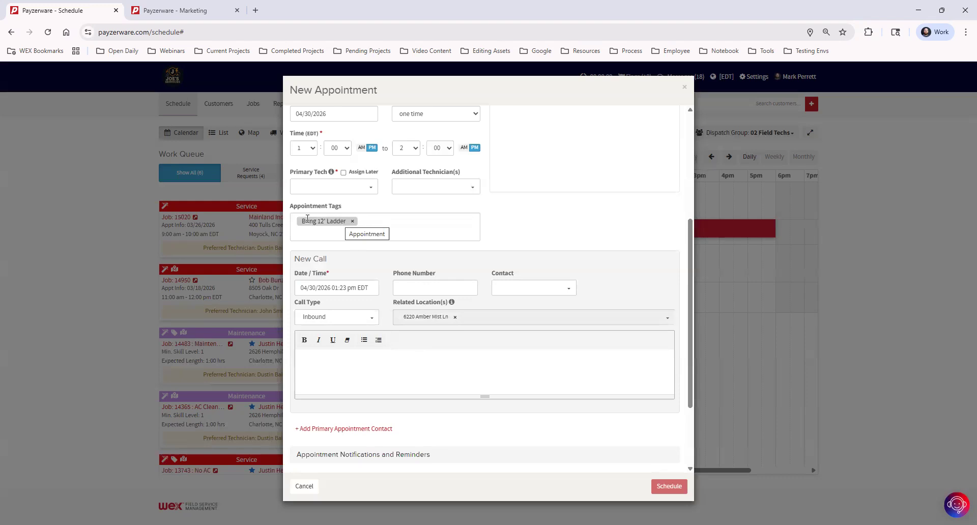
# Add then remove the Estimate tag, remove Bring 12' Ladder, and close the tag list.
pyautogui.click(336, 236)
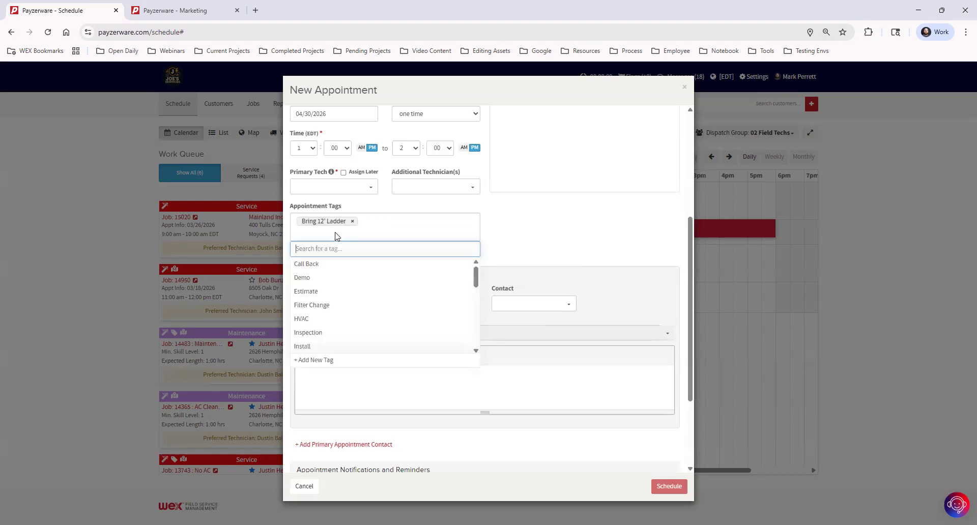
pyautogui.click(453, 291)
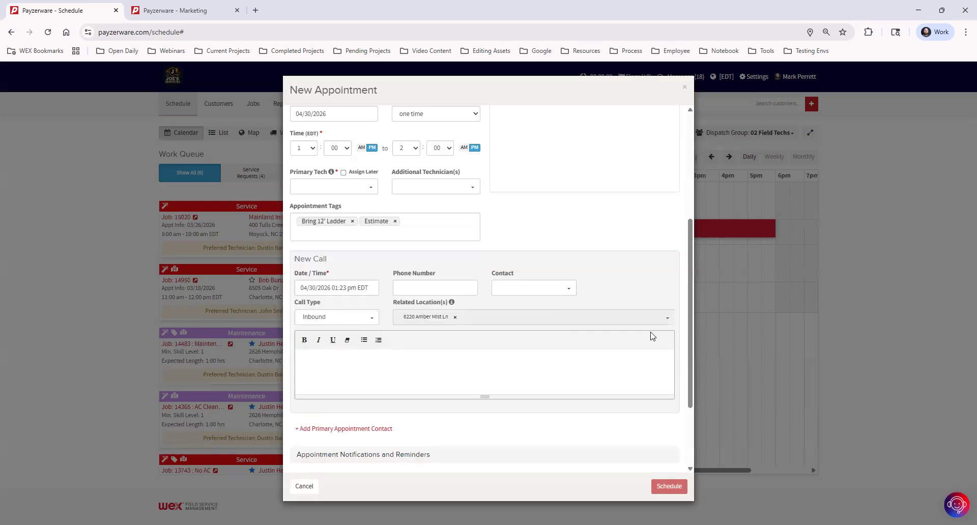
pyautogui.click(396, 222)
pyautogui.click(354, 222)
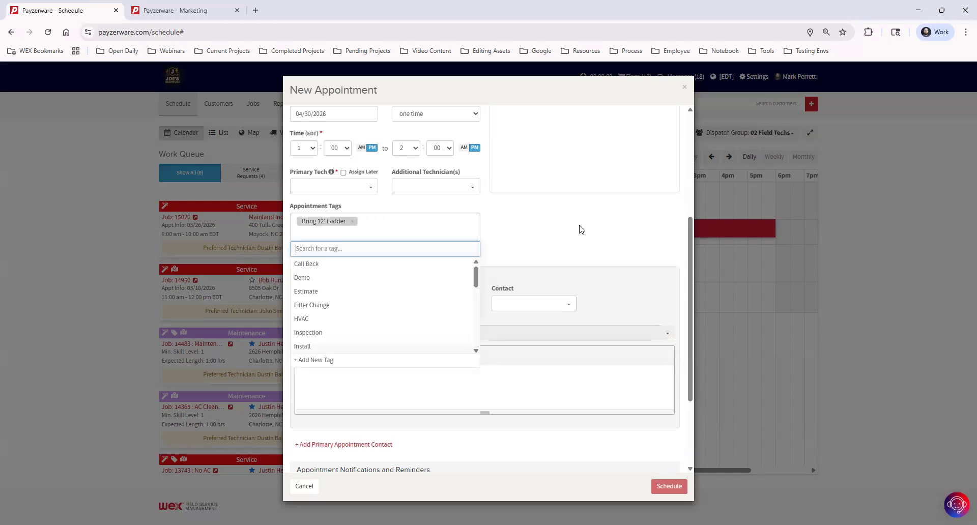
pyautogui.click(561, 225)
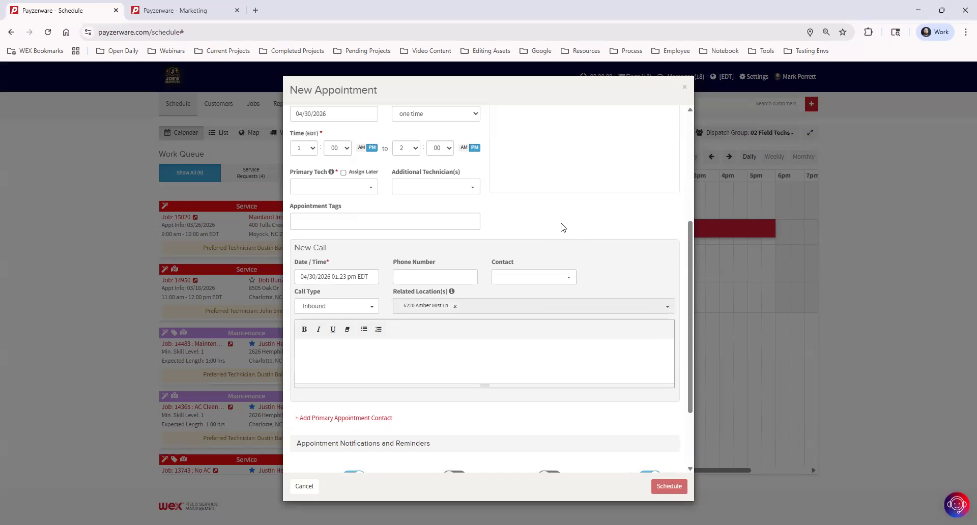
pyautogui.scroll(4, 479, 227)
# Name the job 'New Construction' and set its job type to Commercial.
pyautogui.click(477, 229)
pyautogui.write('New ')
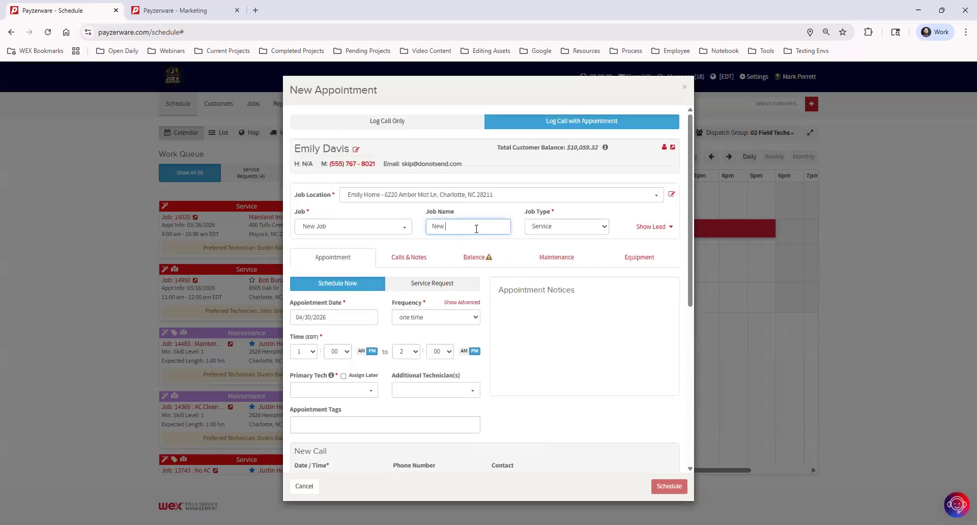
pyautogui.write('Construction')
pyautogui.click(560, 229)
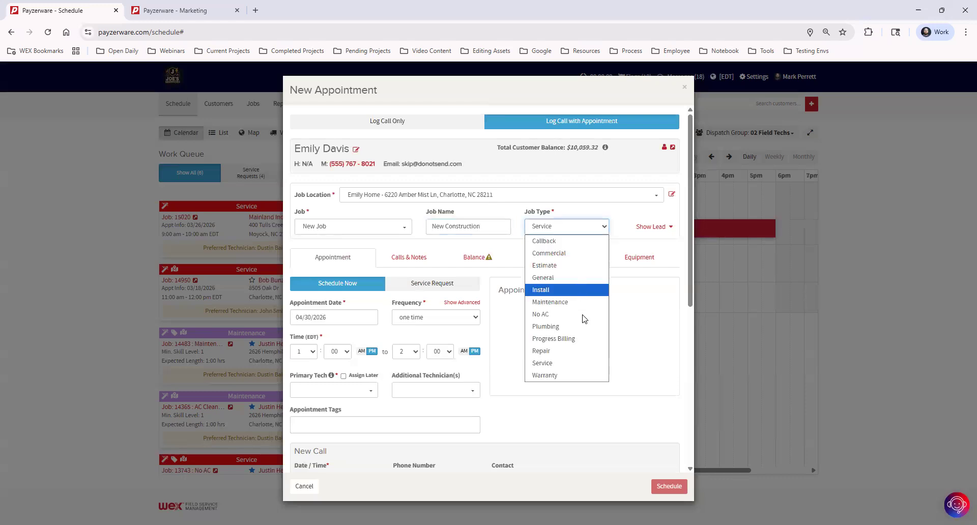
pyautogui.click(570, 254)
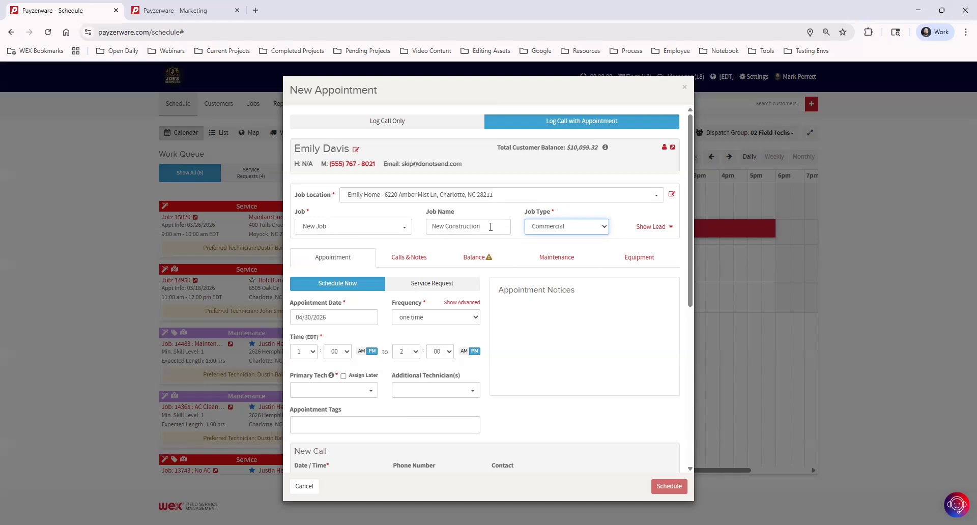
pyautogui.scroll(-2, 329, 325)
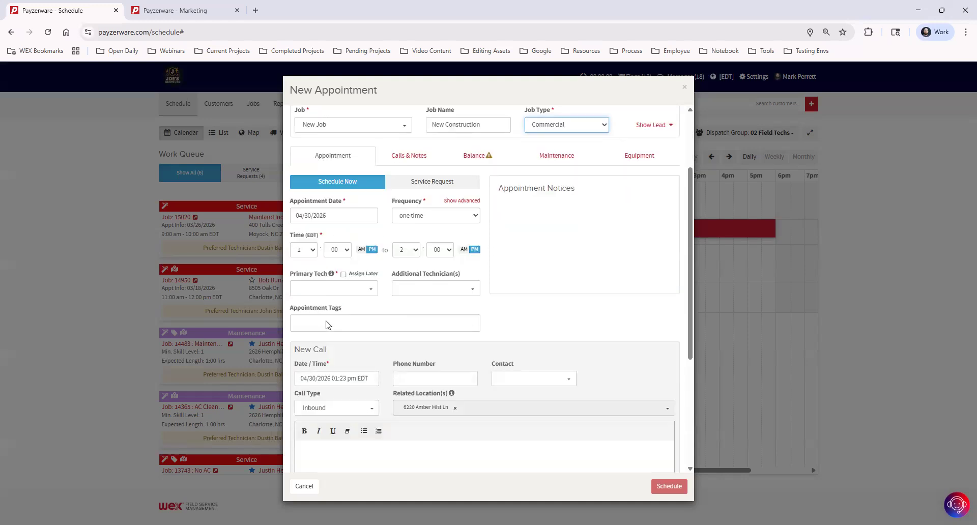
# Tag the appointment Visit 1: Site Prep.
pyautogui.click(329, 324)
pyautogui.scroll(-1, 545, 286)
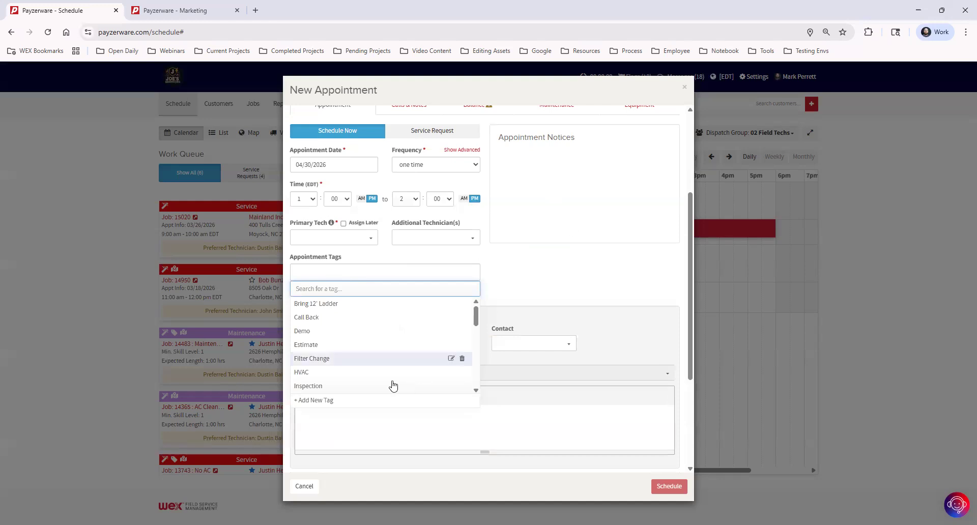
pyautogui.scroll(-3, 382, 344)
pyautogui.scroll(-3, 382, 345)
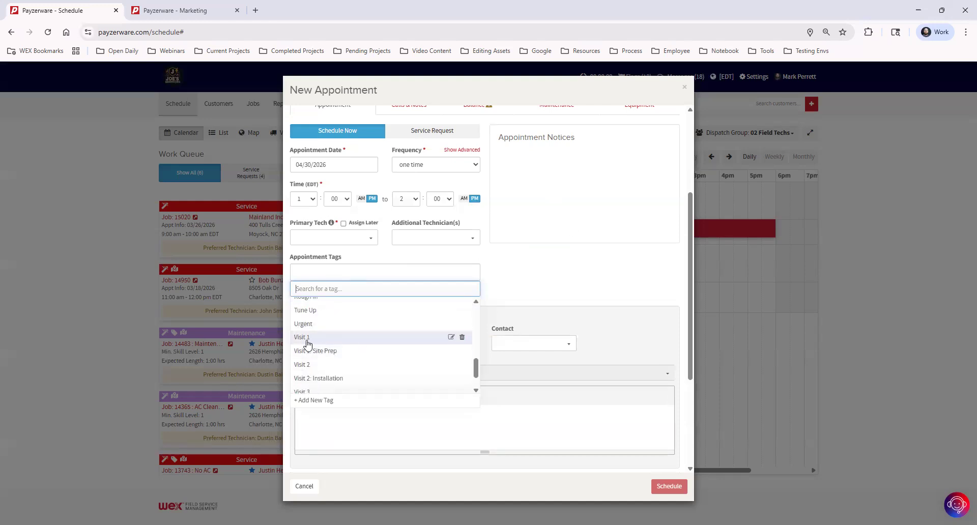
pyautogui.click(334, 351)
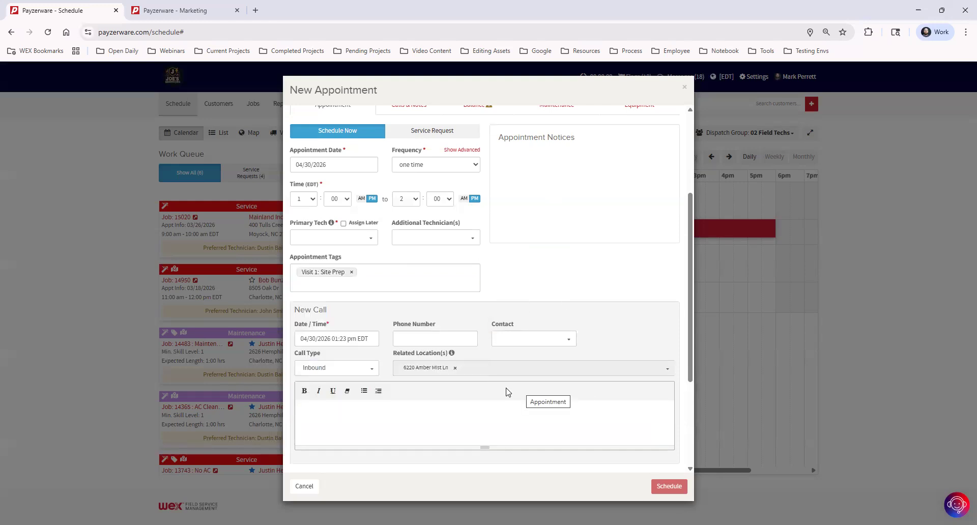
# Swap the tag to Visit 2: Installation, then replace it with Visit 3: Final Inspection.
pyautogui.click(361, 284)
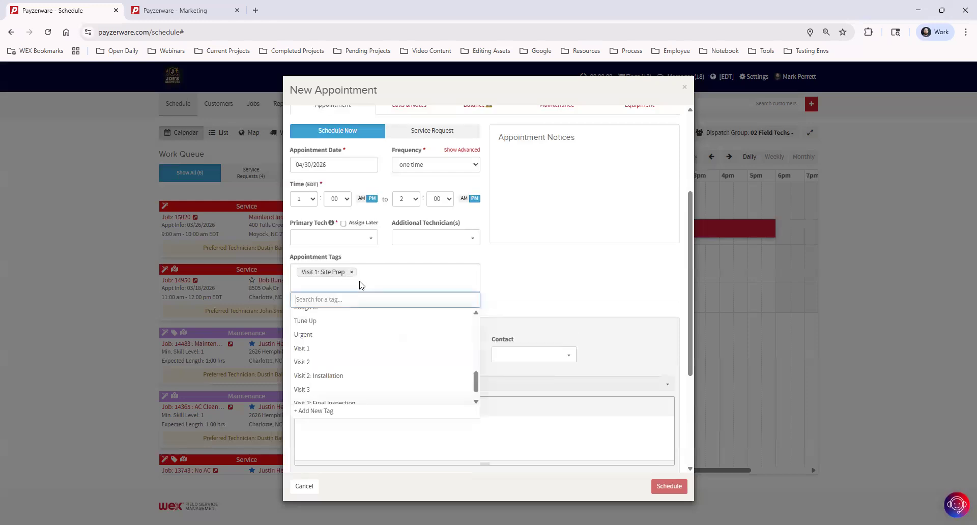
pyautogui.click(341, 377)
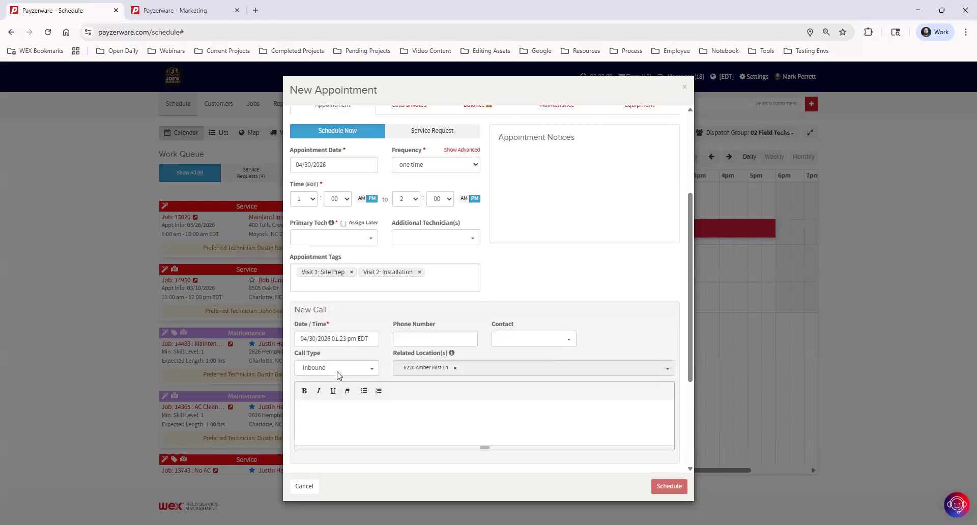
pyautogui.click(351, 273)
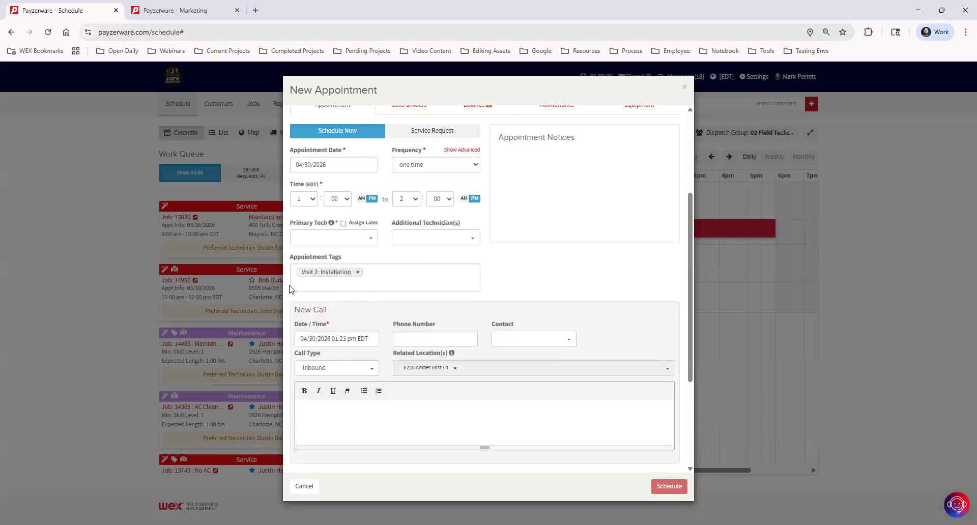
pyautogui.click(360, 287)
pyautogui.scroll(-2, 355, 375)
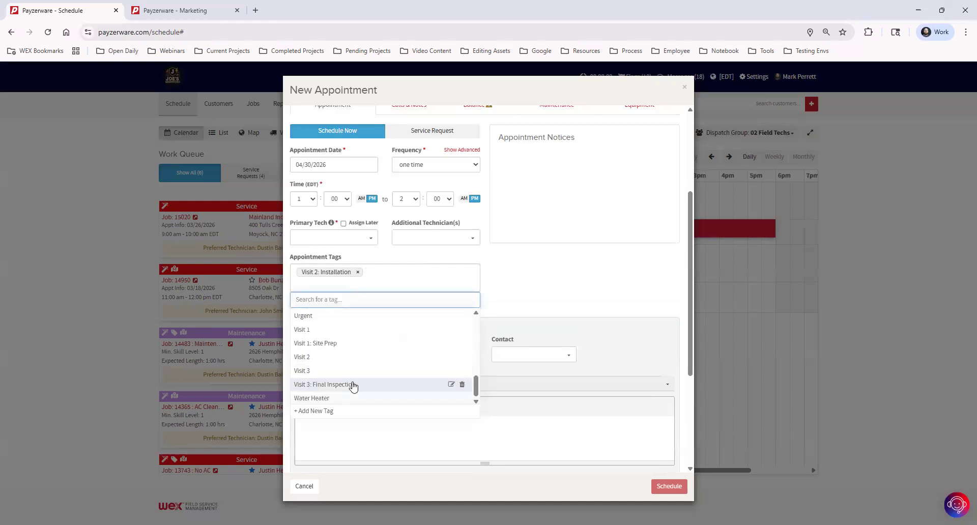
pyautogui.click(354, 385)
pyautogui.click(358, 272)
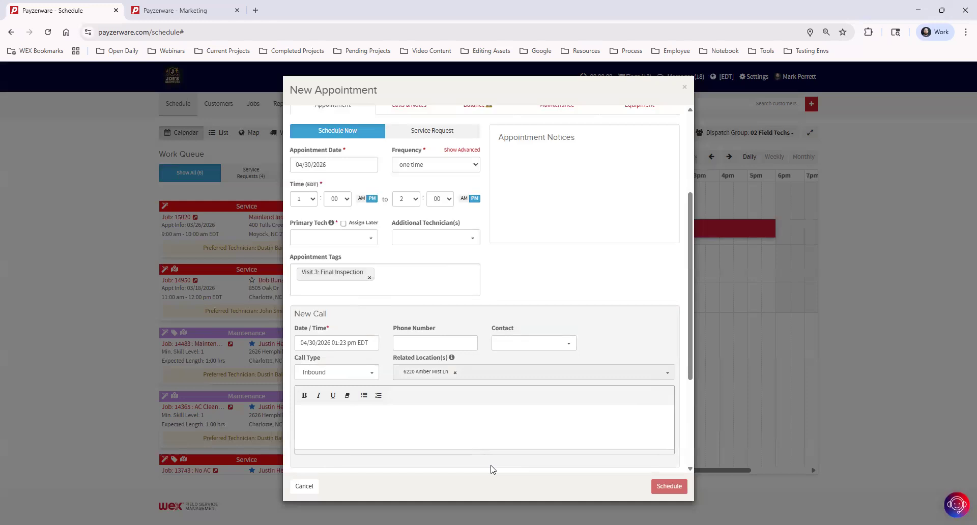
# Discard the new appointment and open another customer's Install (Appointment Tags) job, filtering jobs by 'tag'.
pyautogui.click(682, 86)
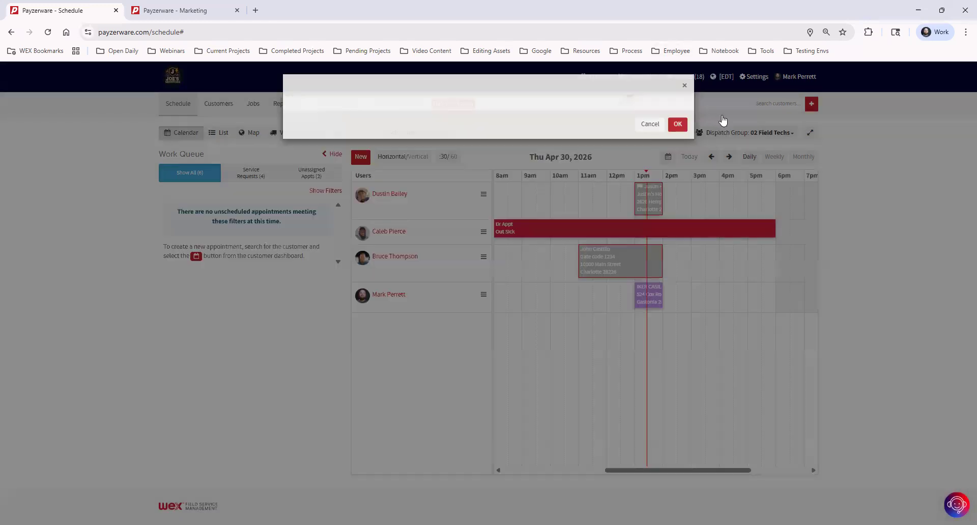
pyautogui.click(721, 102)
pyautogui.write('Justin')
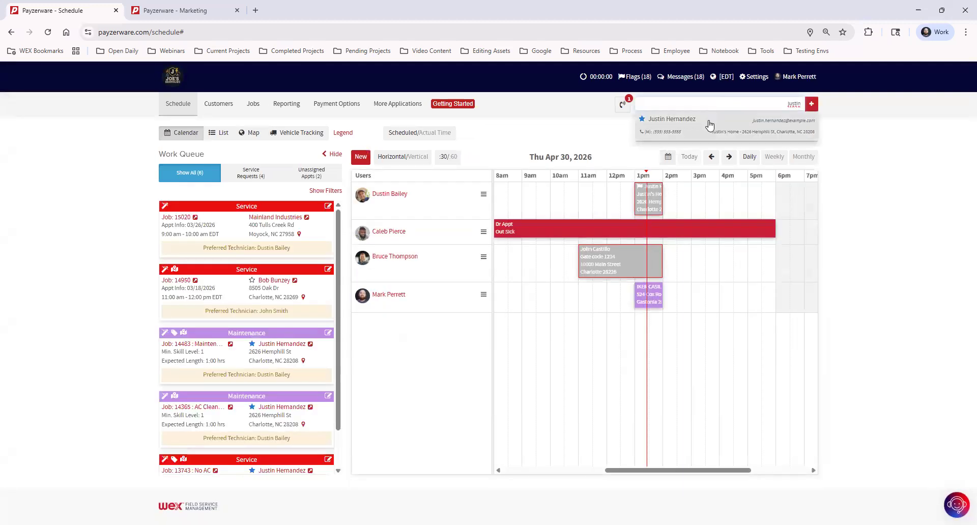
pyautogui.click(710, 126)
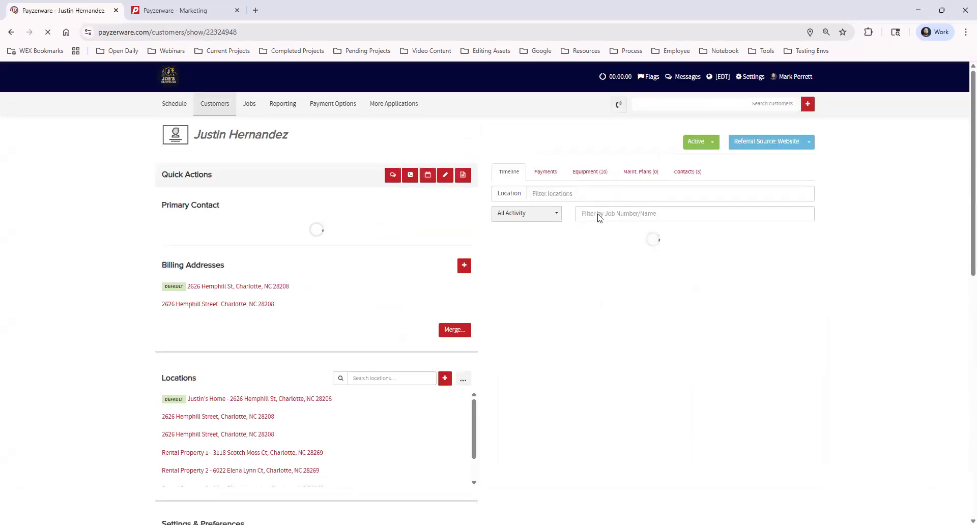
pyautogui.click(625, 243)
pyautogui.write('t')
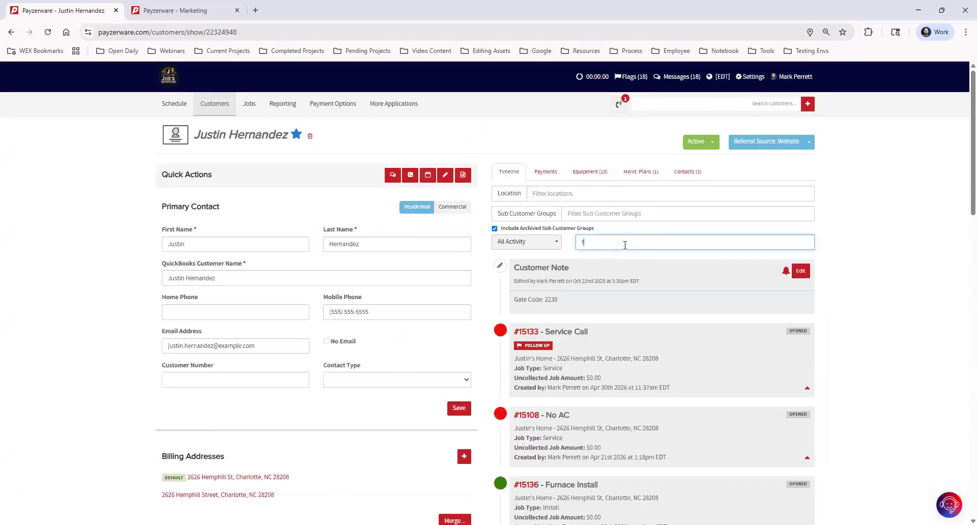
pyautogui.write('ag')
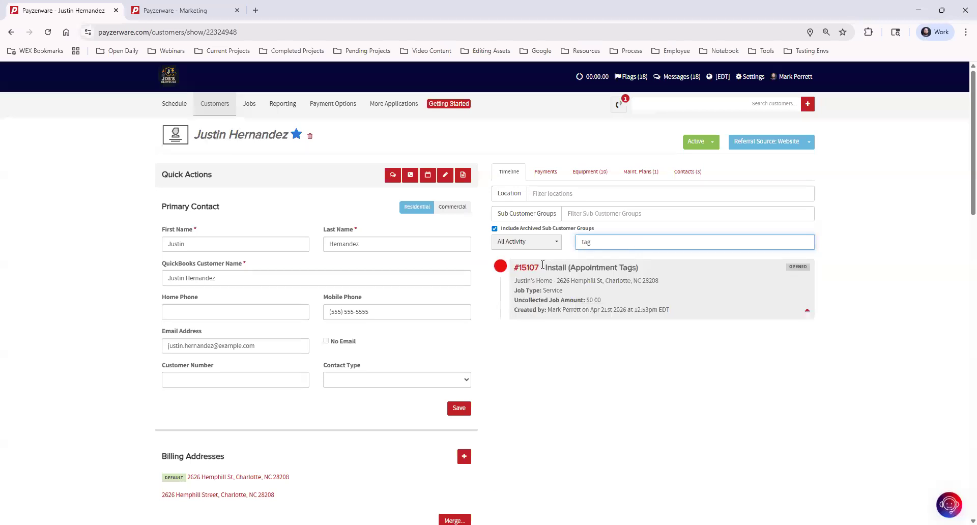
pyautogui.click(529, 267)
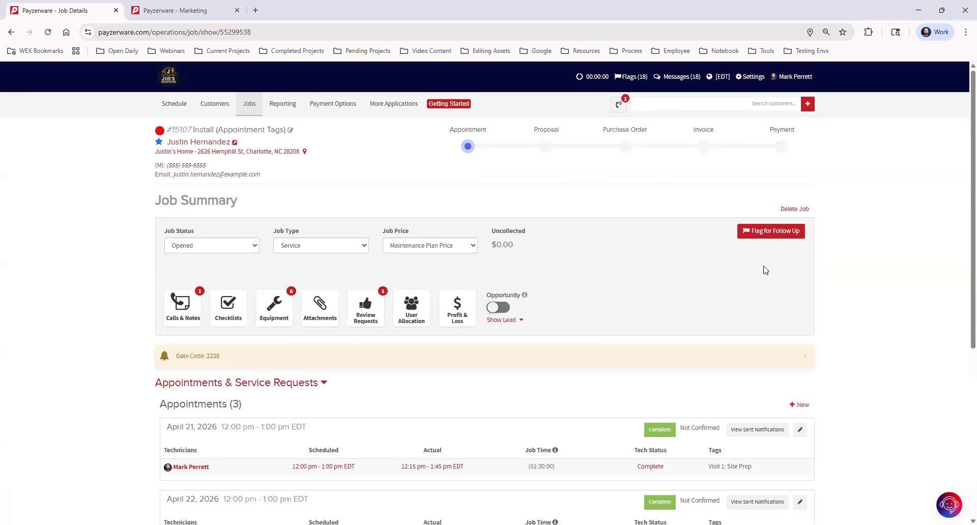
pyautogui.scroll(-3, 879, 291)
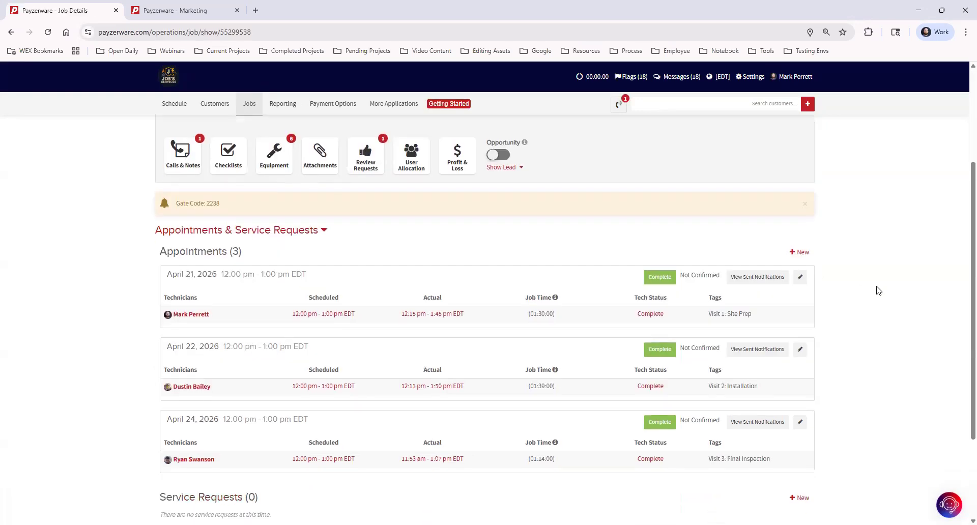
pyautogui.scroll(-2, 867, 299)
pyautogui.scroll(1, 856, 294)
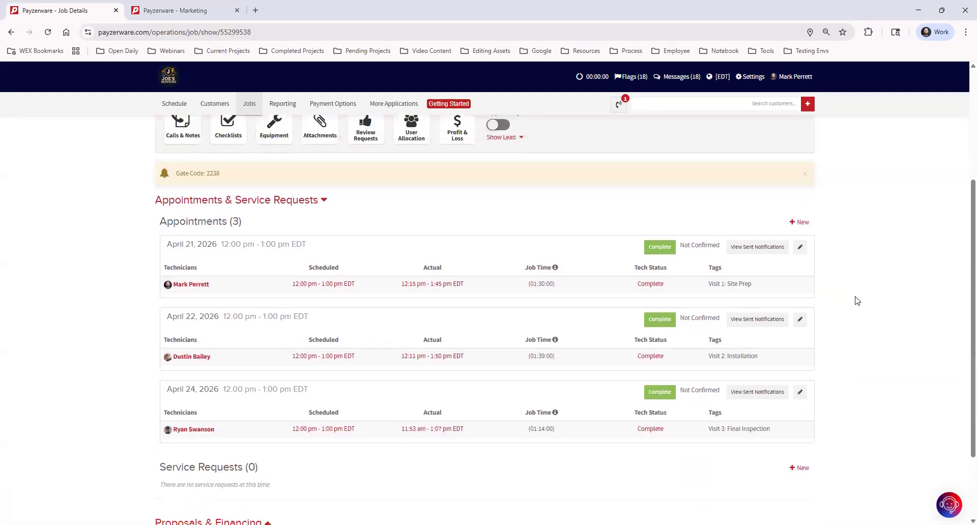
pyautogui.scroll(4, 857, 301)
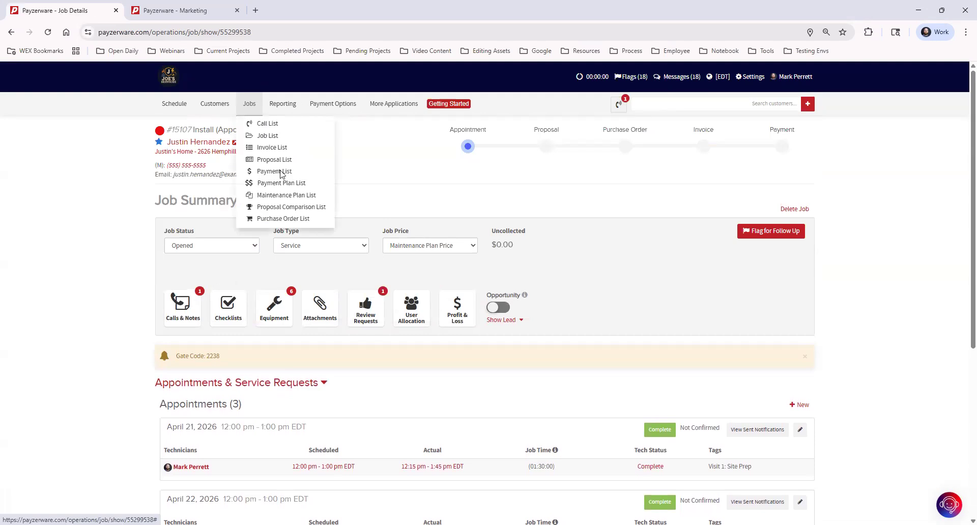
pyautogui.scroll(-3, 882, 289)
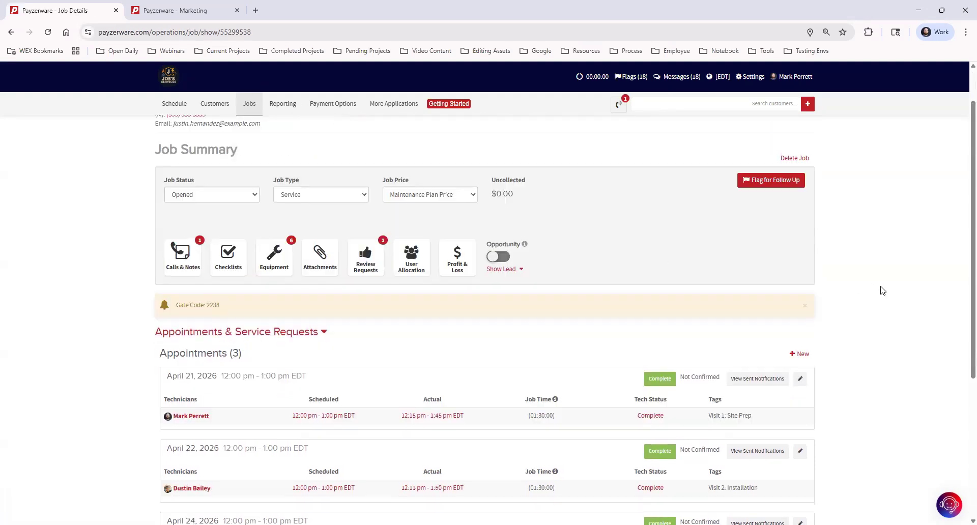
pyautogui.scroll(-1, 882, 290)
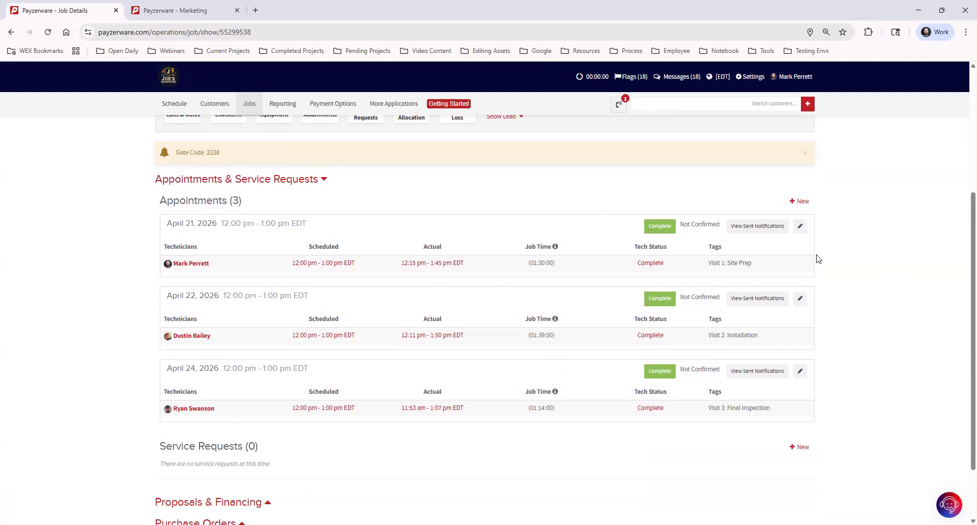
pyautogui.moveTo(708, 263); pyautogui.dragTo(784, 265)
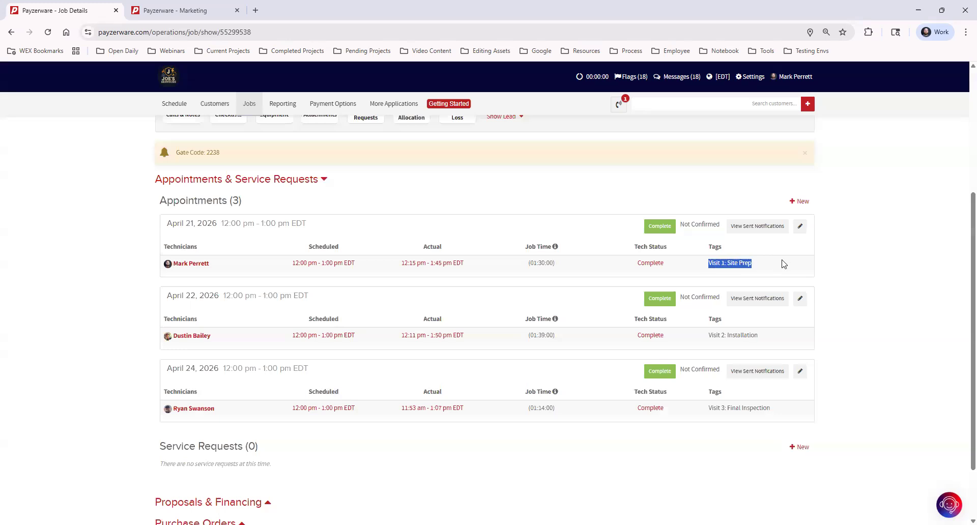
pyautogui.moveTo(712, 336); pyautogui.dragTo(791, 340)
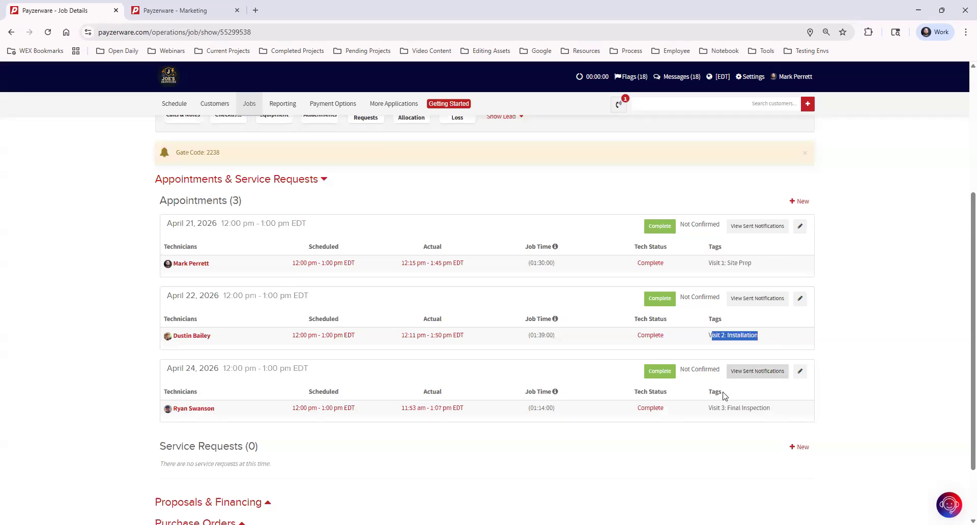
pyautogui.moveTo(712, 409); pyautogui.dragTo(839, 410)
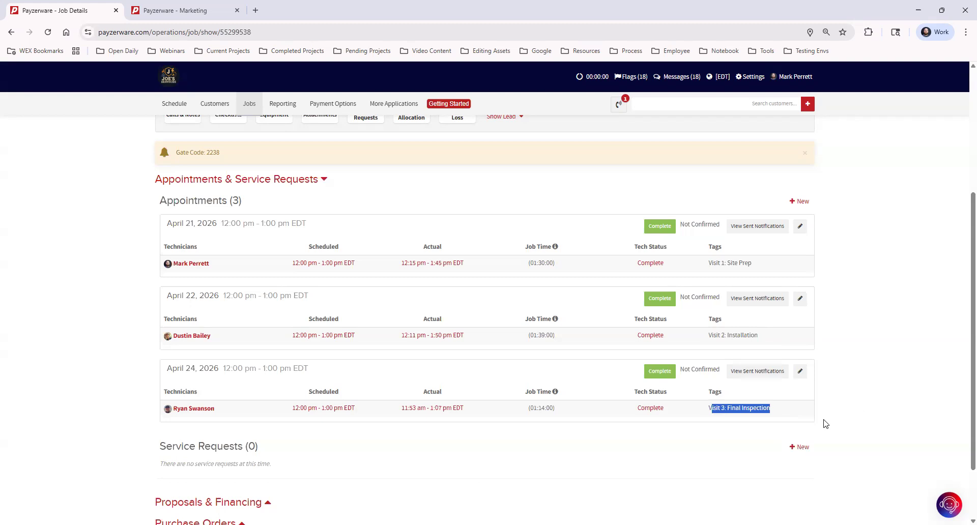
pyautogui.click(662, 458)
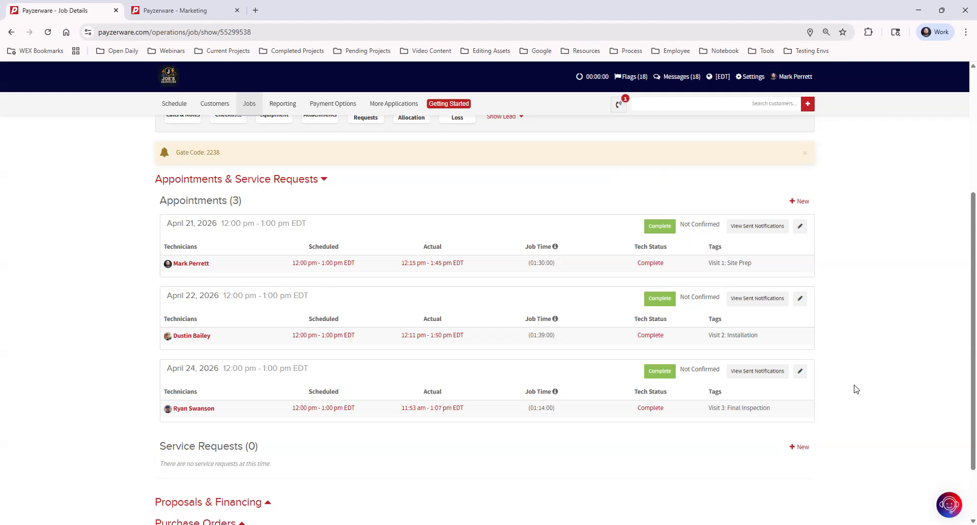
# Return to the job details page and open the Schedule calendar for Thu Apr 30, 2026.
pyautogui.click(168, 10)
pyautogui.click(72, 10)
pyautogui.scroll(4, 168, 138)
pyautogui.click(183, 106)
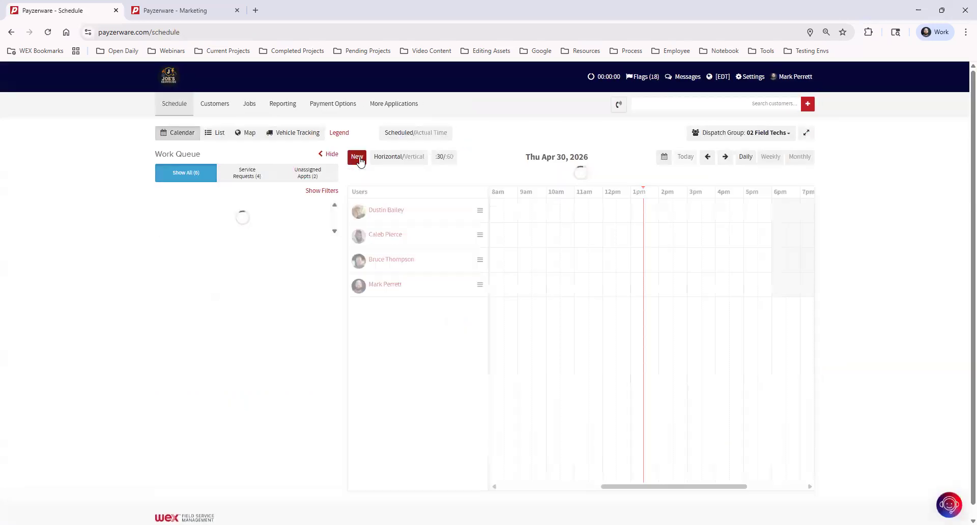
pyautogui.click(362, 157)
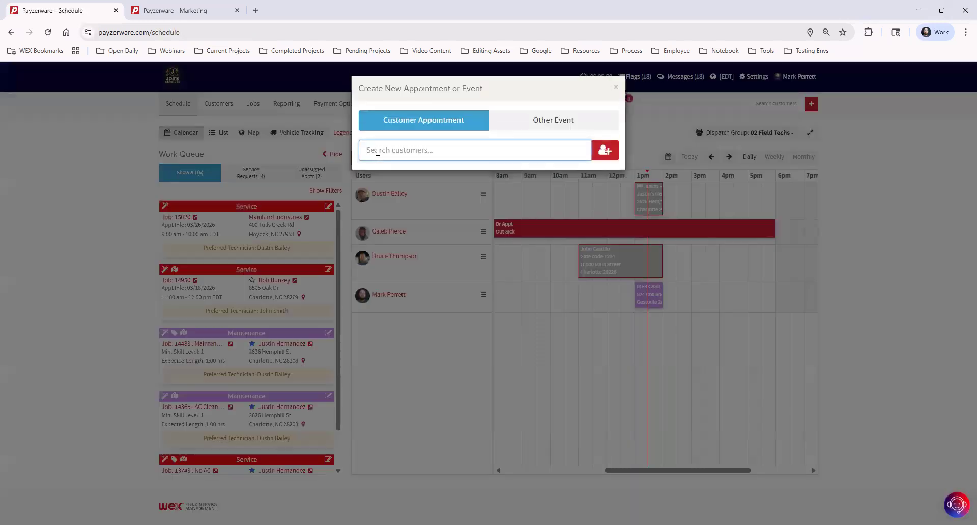
pyautogui.write('M')
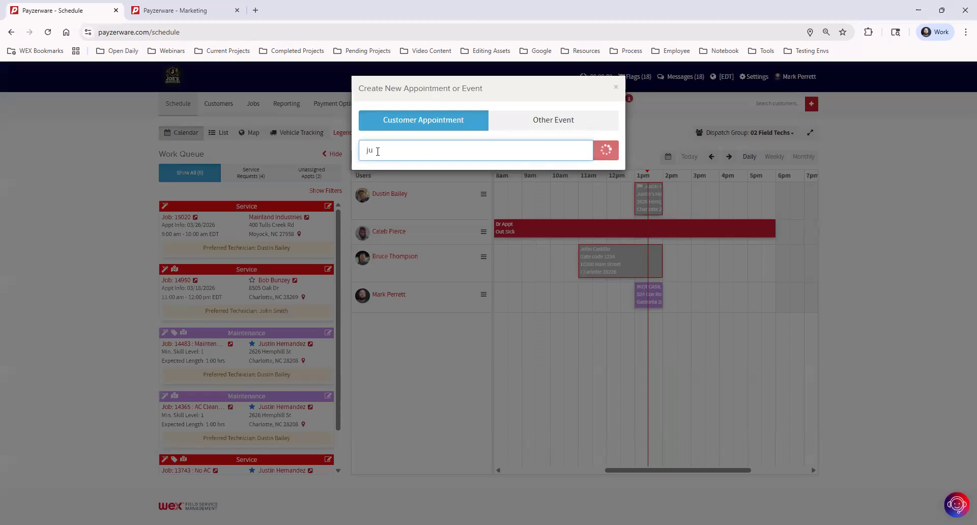
pyautogui.press('BackSpace')
pyautogui.write('bob')
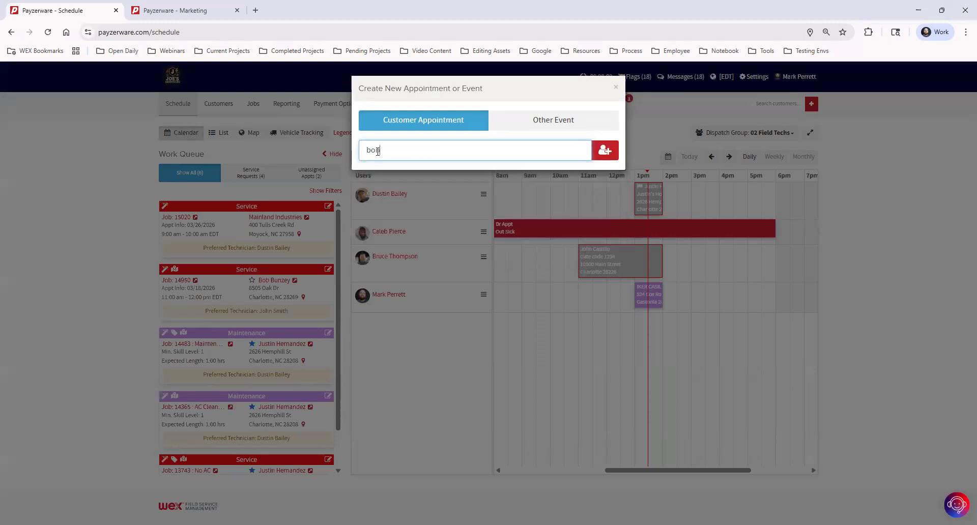
pyautogui.click(411, 180)
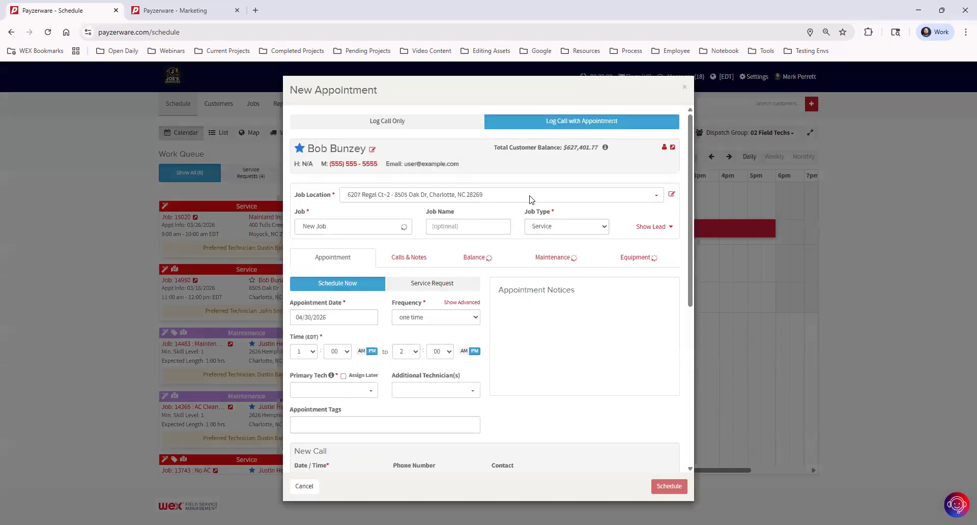
pyautogui.scroll(-2, 527, 282)
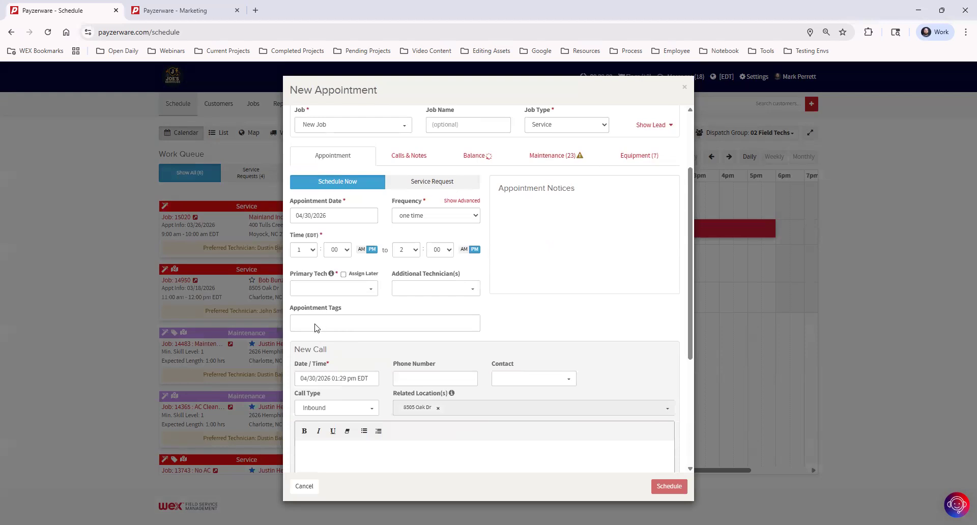
pyautogui.click(319, 322)
pyautogui.scroll(-1, 509, 310)
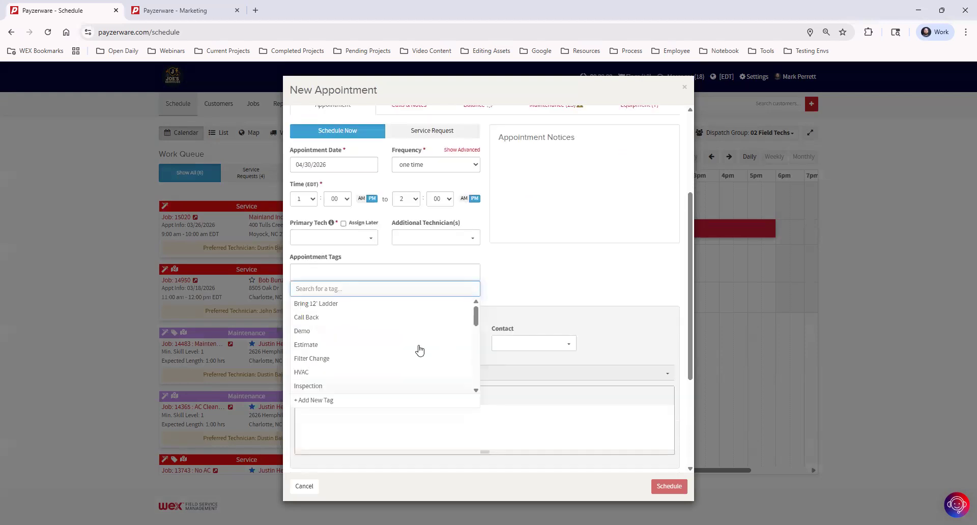
pyautogui.click(328, 401)
pyautogui.write('Mean Dog Bew')
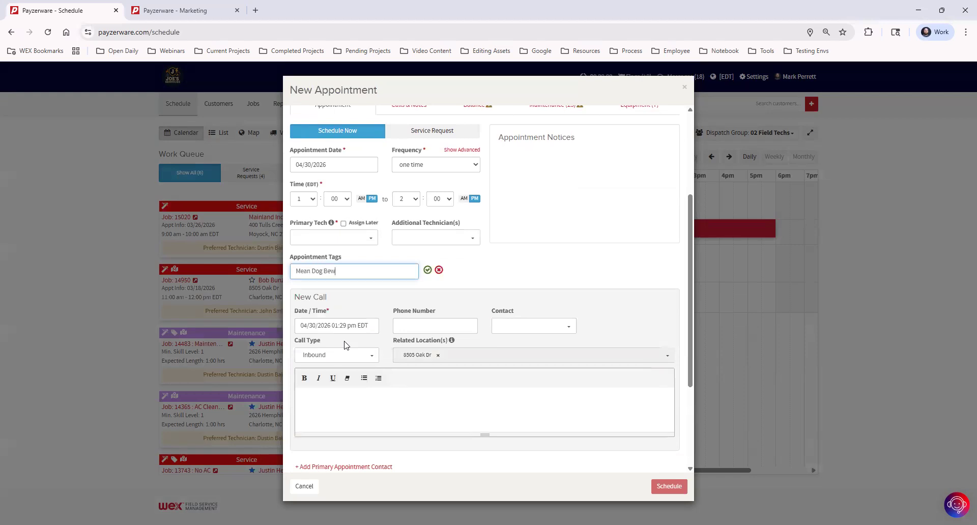
pyautogui.write('are!')
pyautogui.click(427, 270)
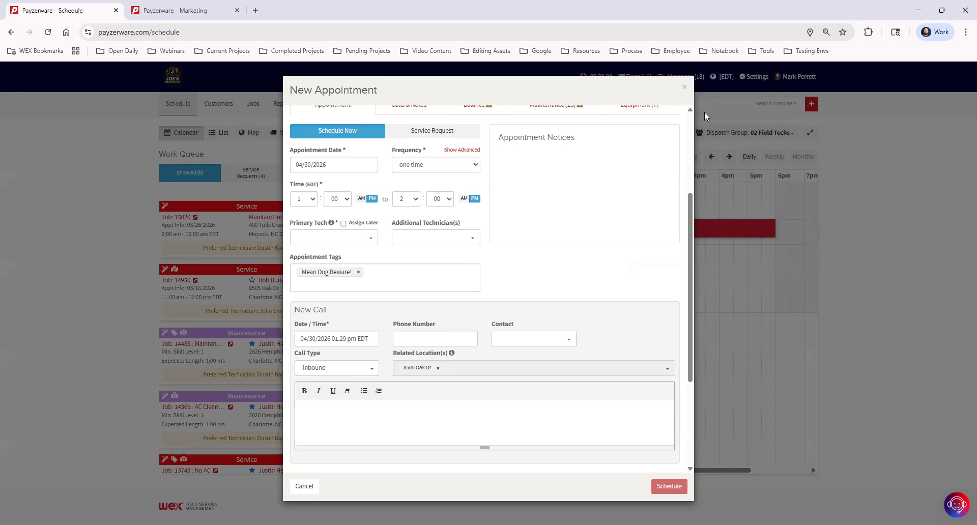
pyautogui.click(684, 90)
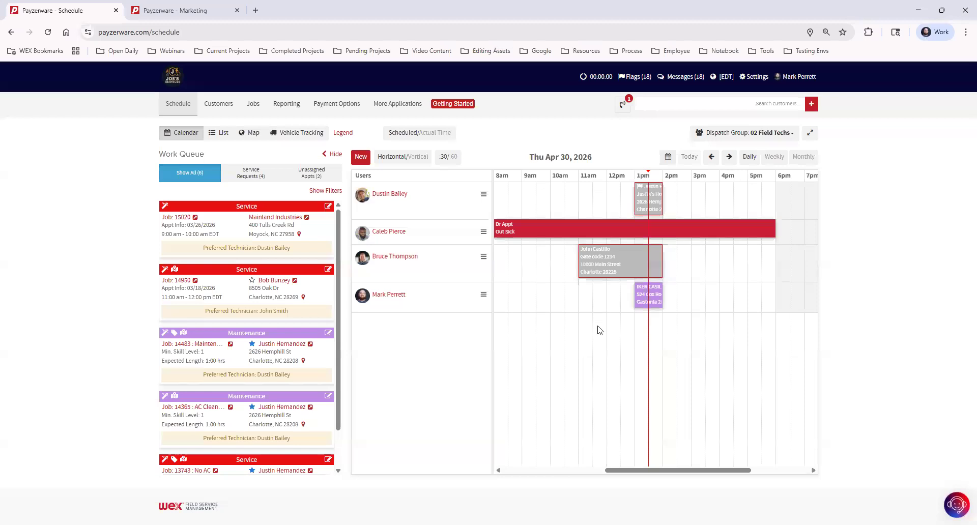
pyautogui.click(655, 198)
# Open the 1 pm Service Call job and remove its Follow Up Required flag.
pyautogui.click(624, 149)
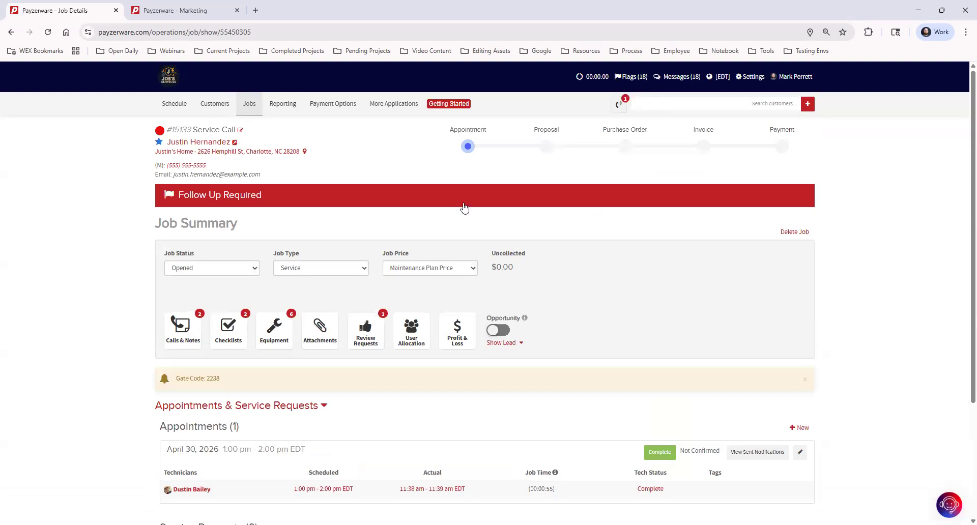
pyautogui.click(416, 198)
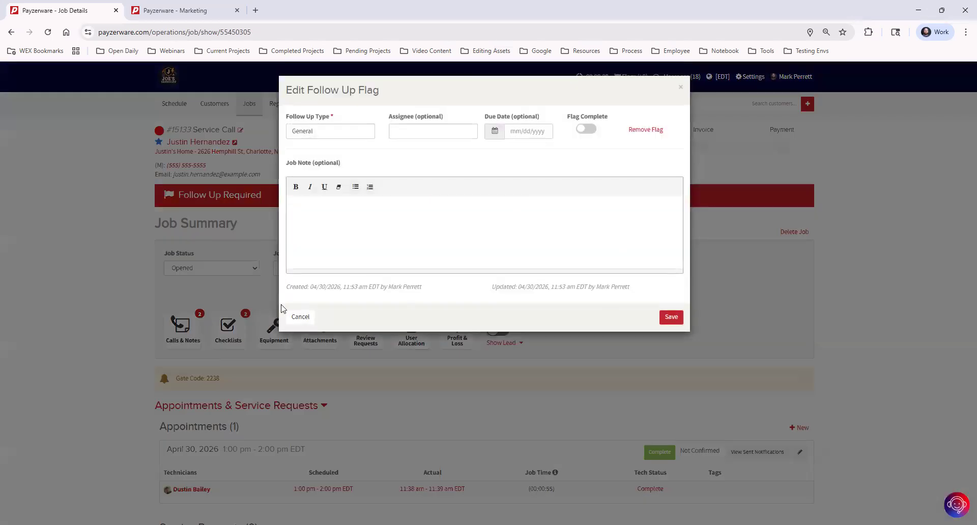
pyautogui.click(647, 130)
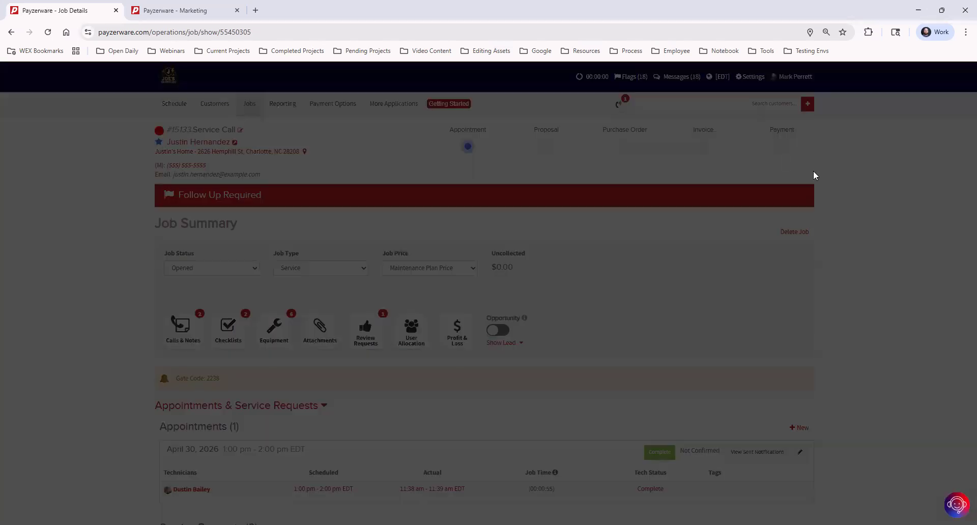
pyautogui.click(606, 147)
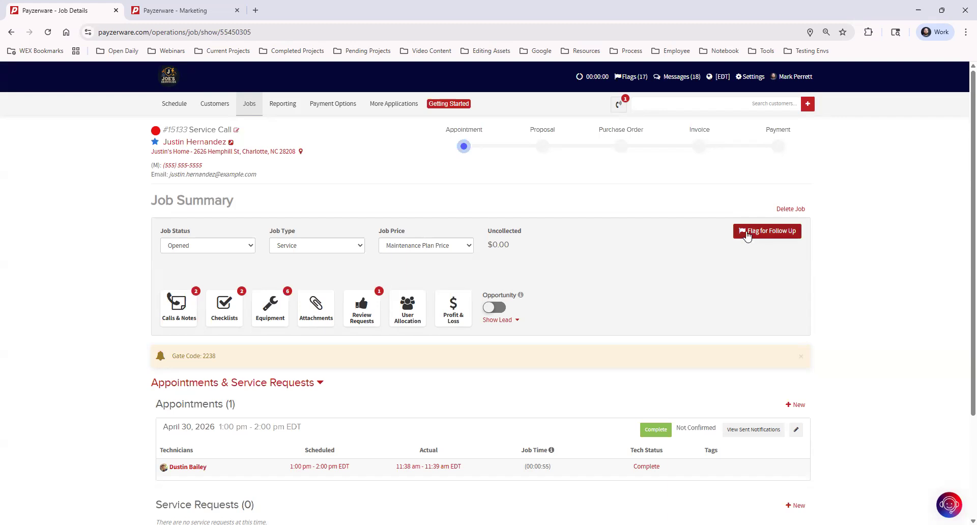
# Create a new follow-up flag on the Service Call job with type Part Order.
pyautogui.click(781, 232)
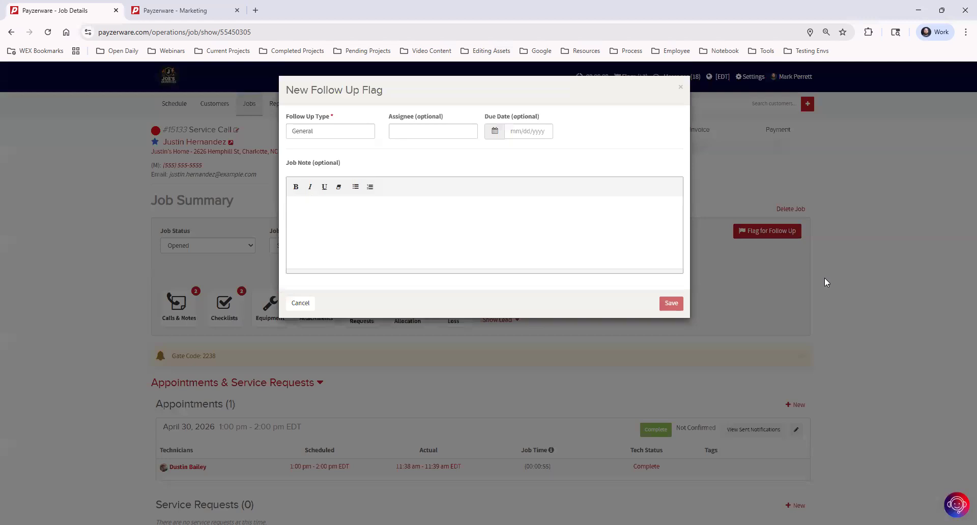
pyautogui.click(341, 132)
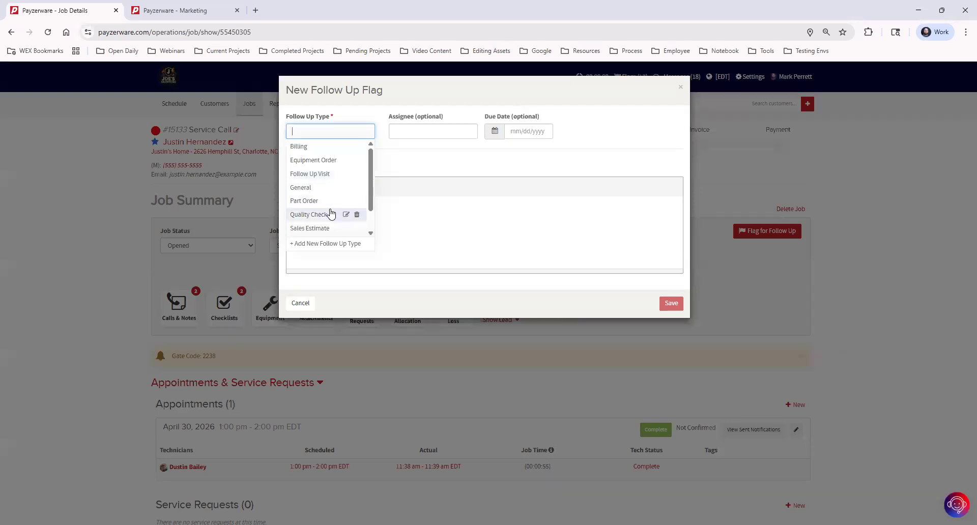
pyautogui.scroll(-1, 322, 209)
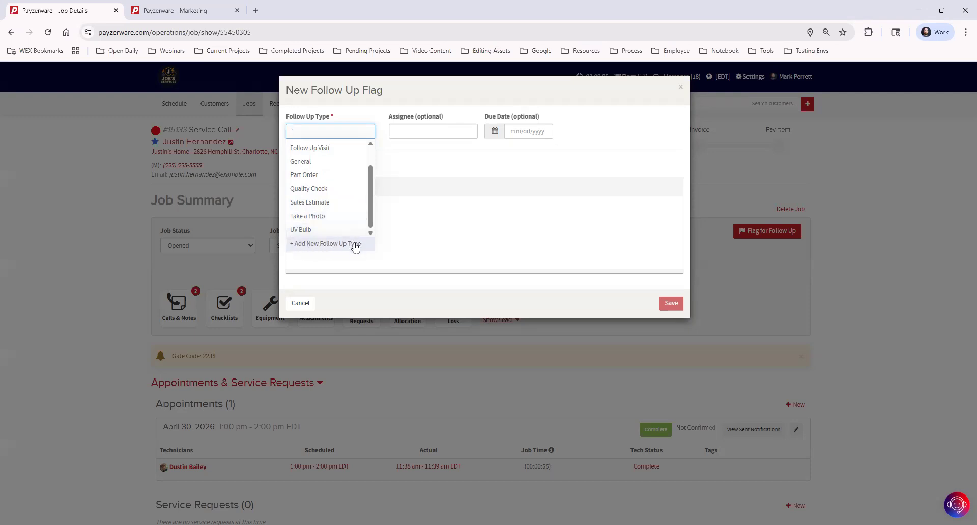
pyautogui.click(326, 178)
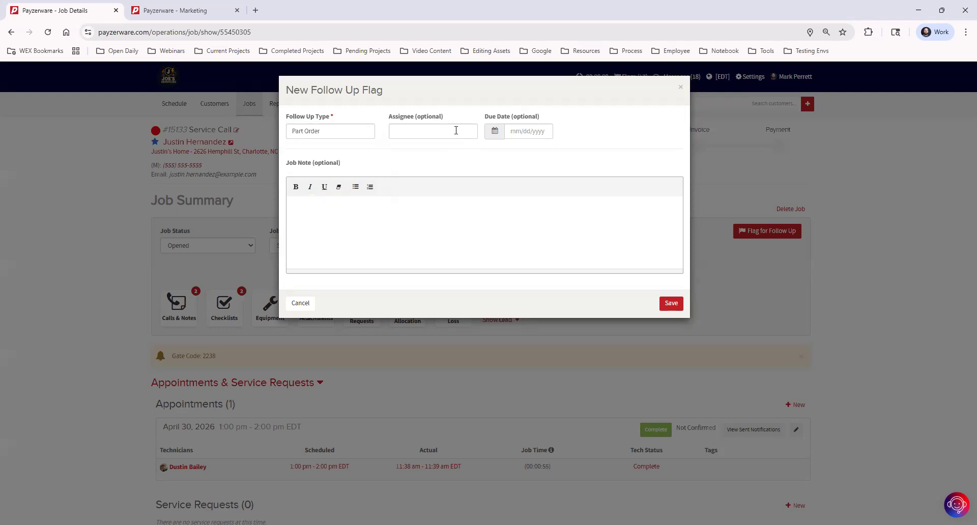
# Assign the flag to the first listed user, note part HG828737 needs ordering, and save.
pyautogui.click(456, 131)
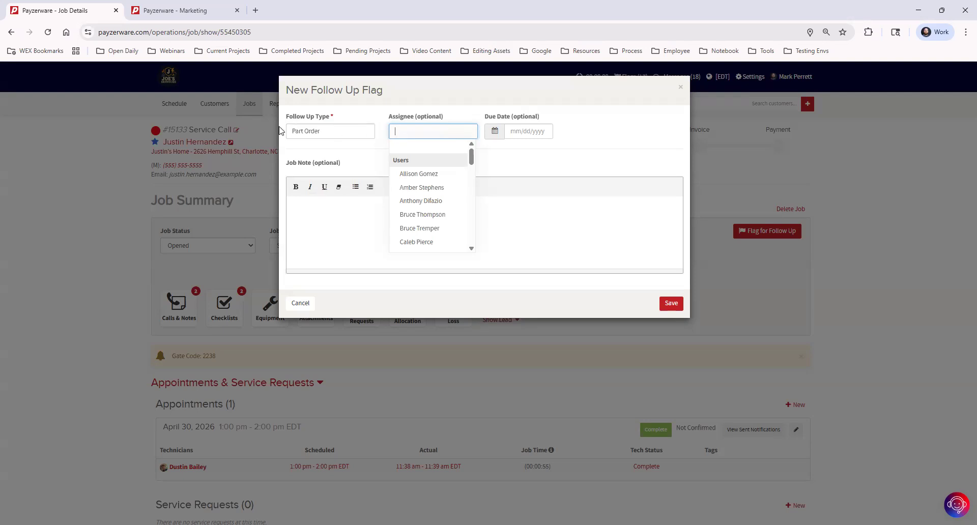
pyautogui.click(430, 176)
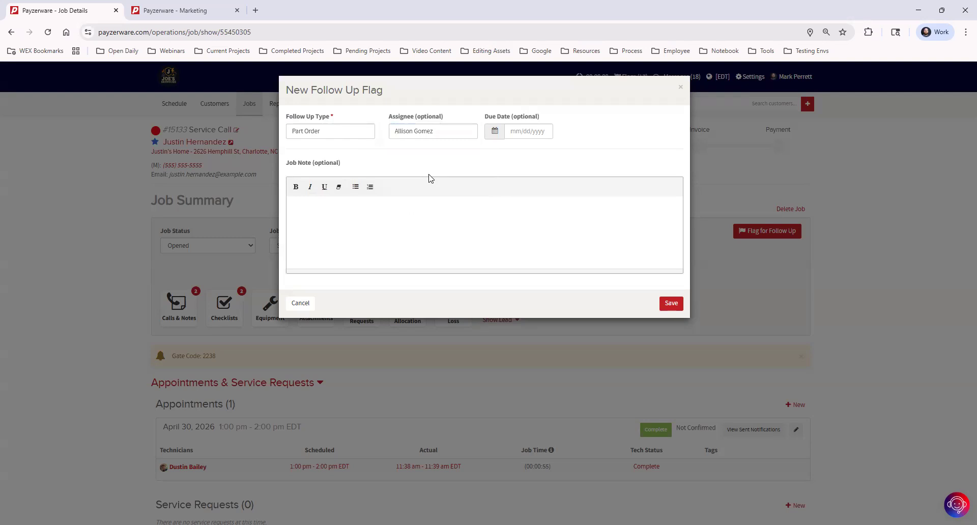
pyautogui.click(386, 224)
pyautogui.write('4/30 Need to order this part HG828737, try to')
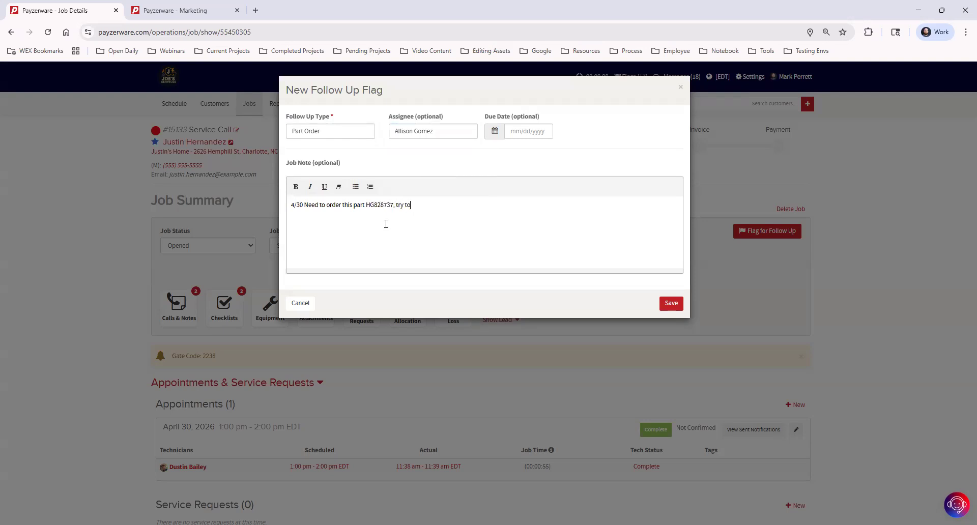
pyautogui.write(' get it in by next week if possible.')
pyautogui.click(673, 303)
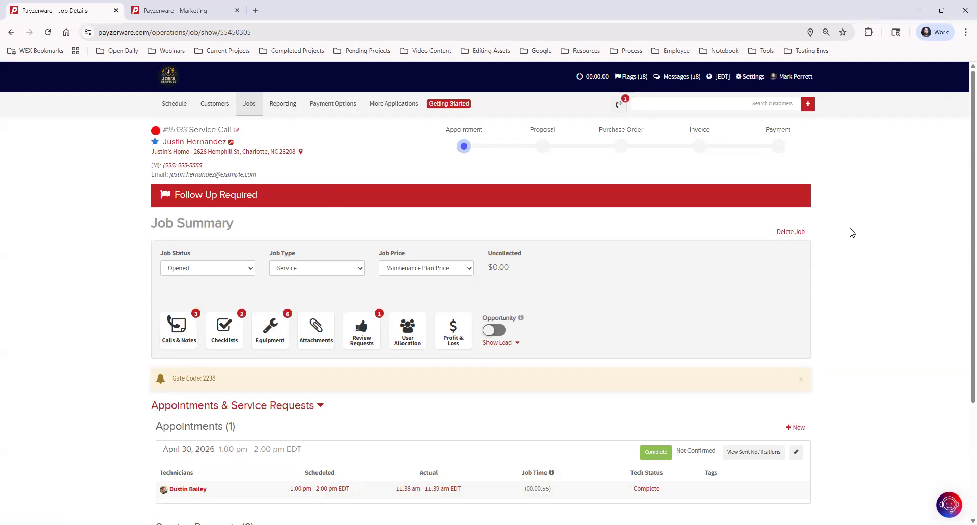
# Open the flagged Job List, review the newest flag, and filter by the flag's assignee.
pyautogui.click(632, 77)
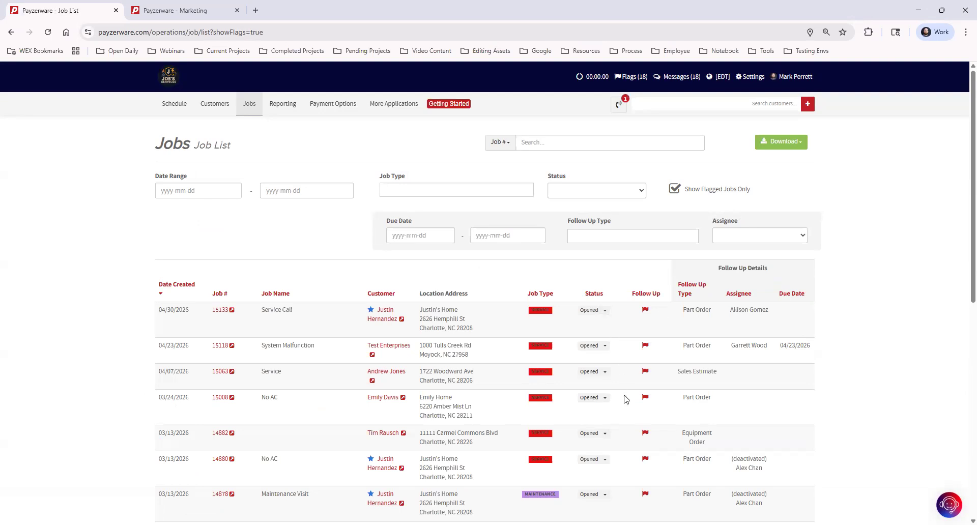
pyautogui.scroll(-2, 627, 401)
pyautogui.scroll(-5, 626, 401)
pyautogui.scroll(7, 625, 400)
pyautogui.click(645, 311)
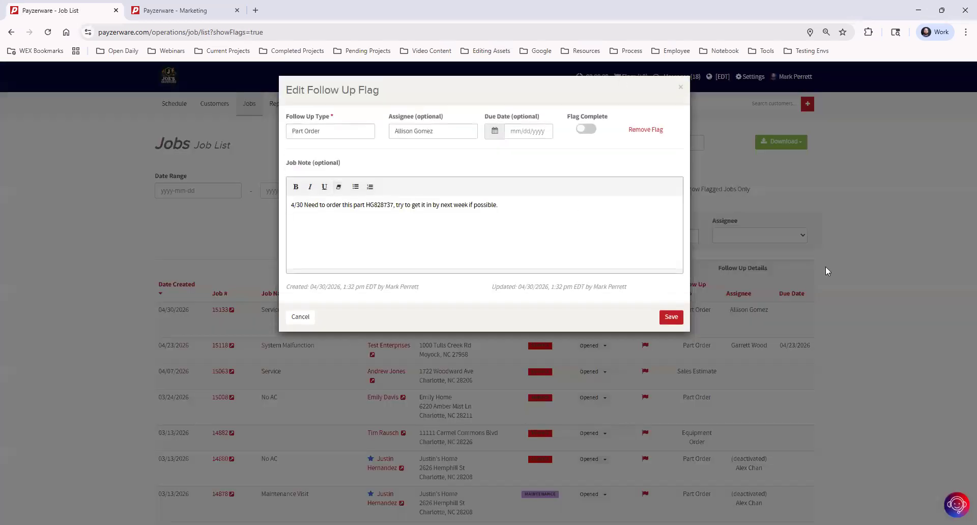
pyautogui.click(681, 87)
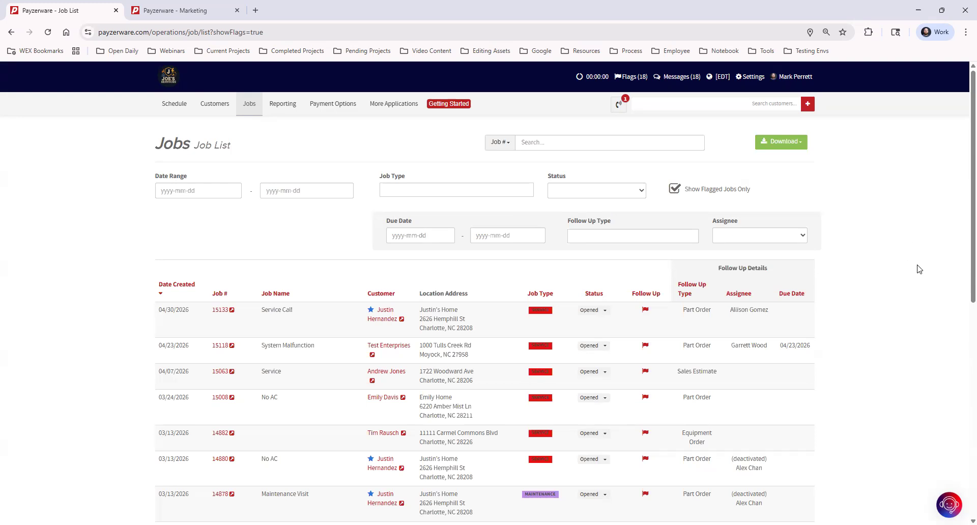
pyautogui.click(751, 235)
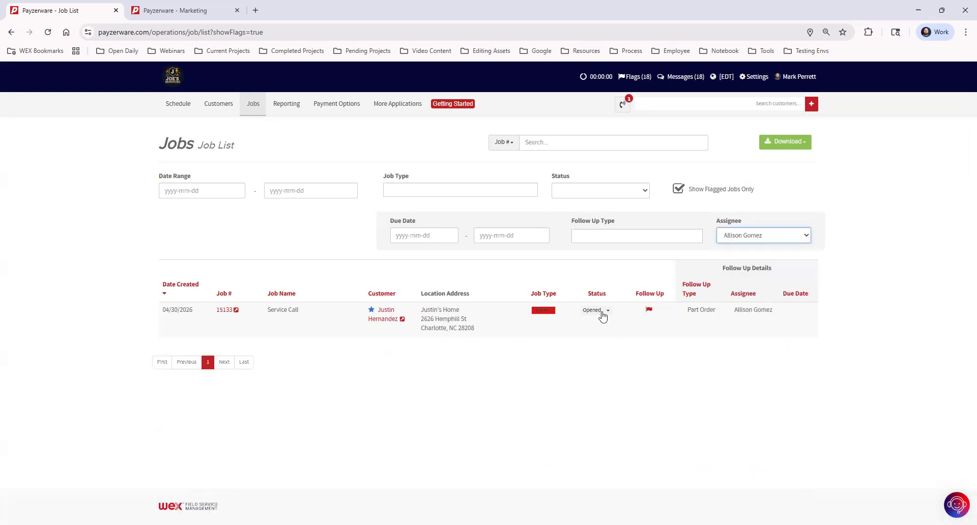
# Append '5/1 Part ordered will come in Wed' to the flag note and open job 15133.
pyautogui.click(649, 309)
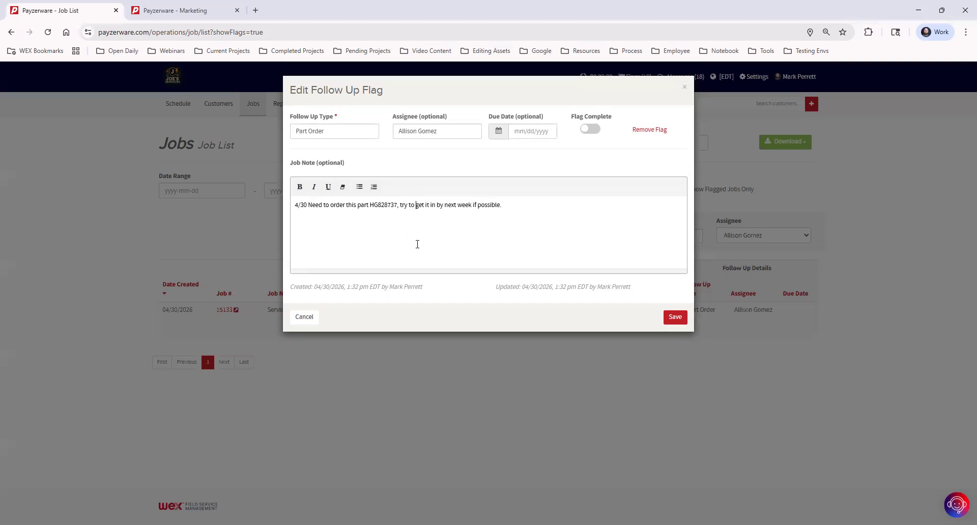
pyautogui.click(513, 216)
pyautogui.write('5/1 Part ordered will come in Wed.')
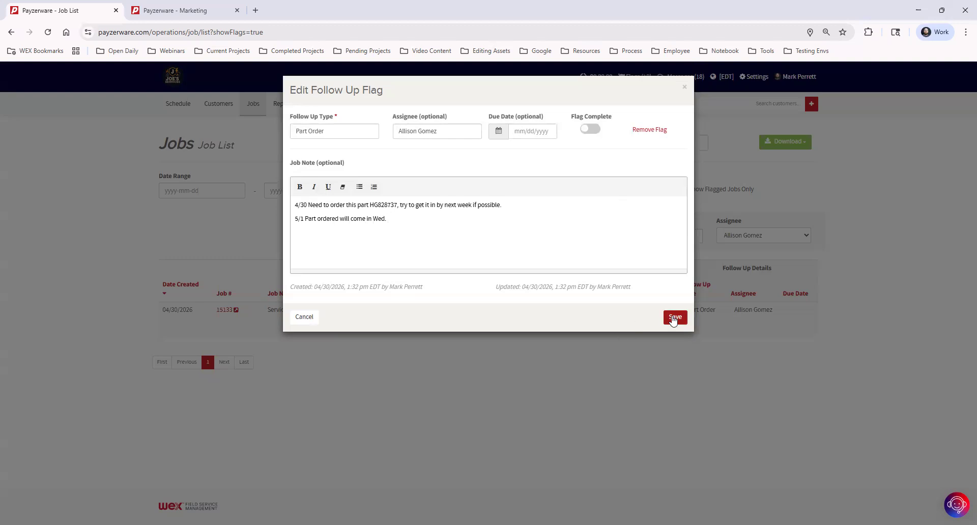
pyautogui.click(674, 318)
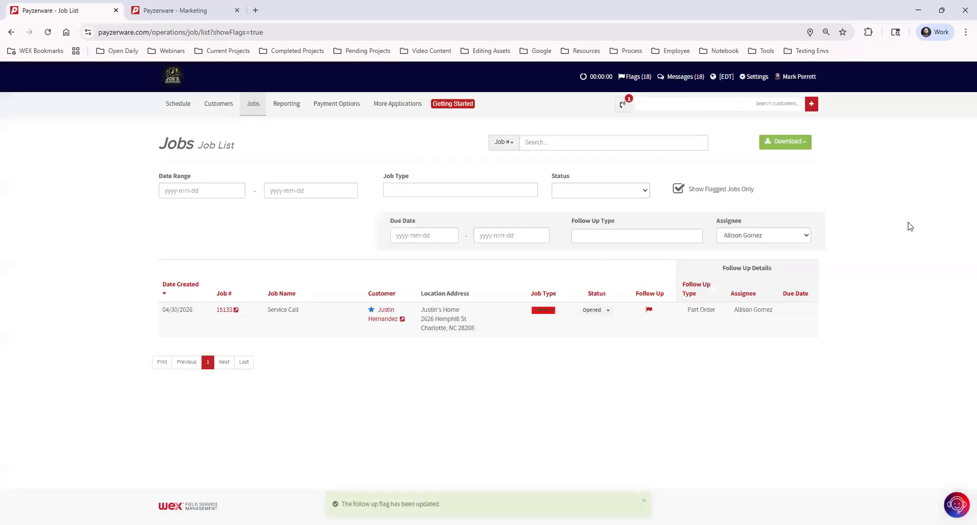
pyautogui.click(236, 311)
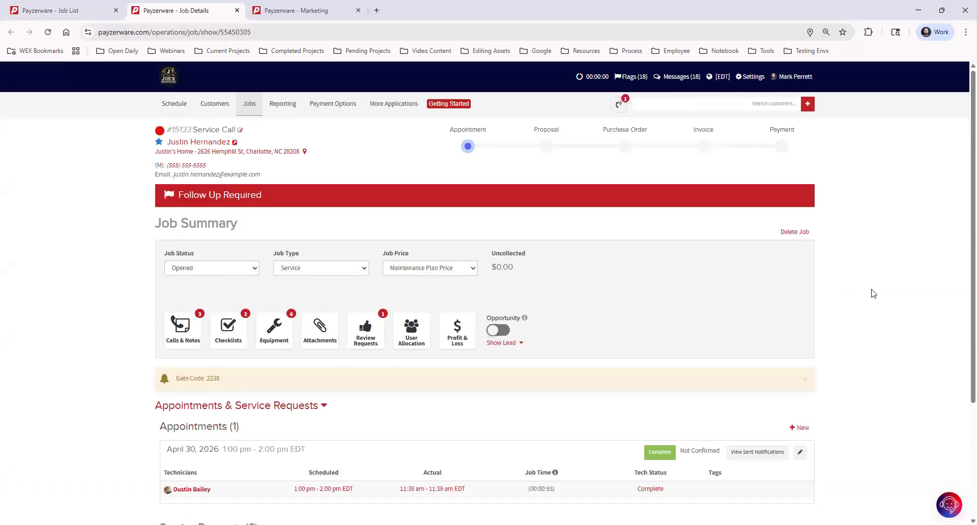
pyautogui.scroll(-3, 866, 295)
# Schedule a new appointment for job 15133 on 05/07/2026 with a primary technician.
pyautogui.click(801, 377)
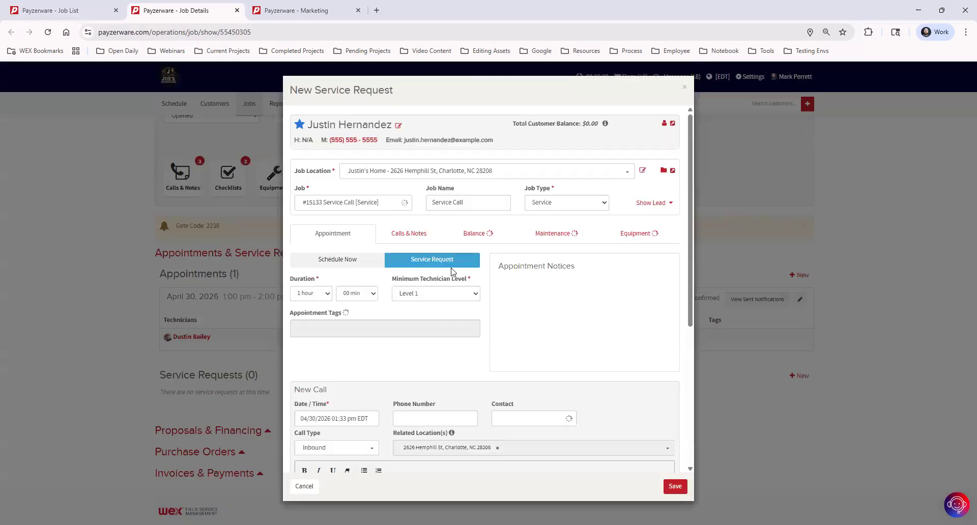
pyautogui.click(340, 259)
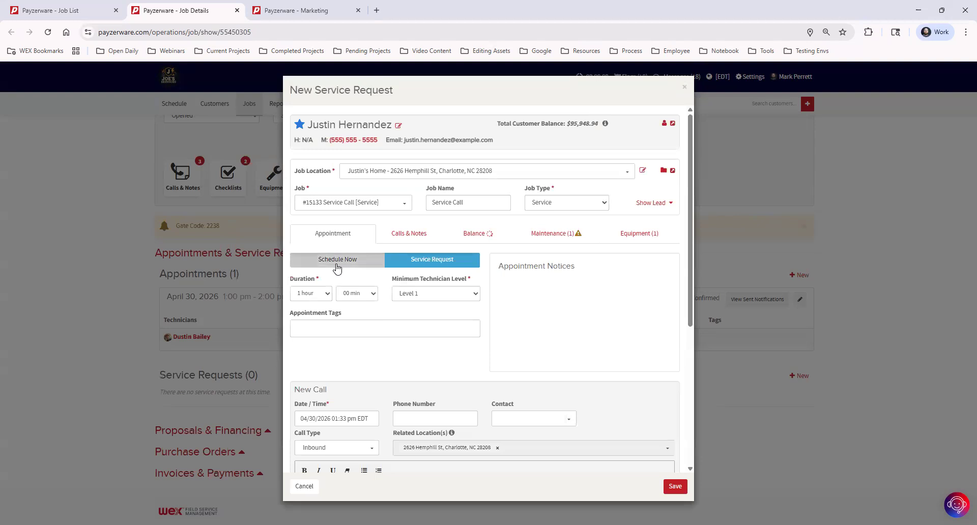
pyautogui.click(325, 366)
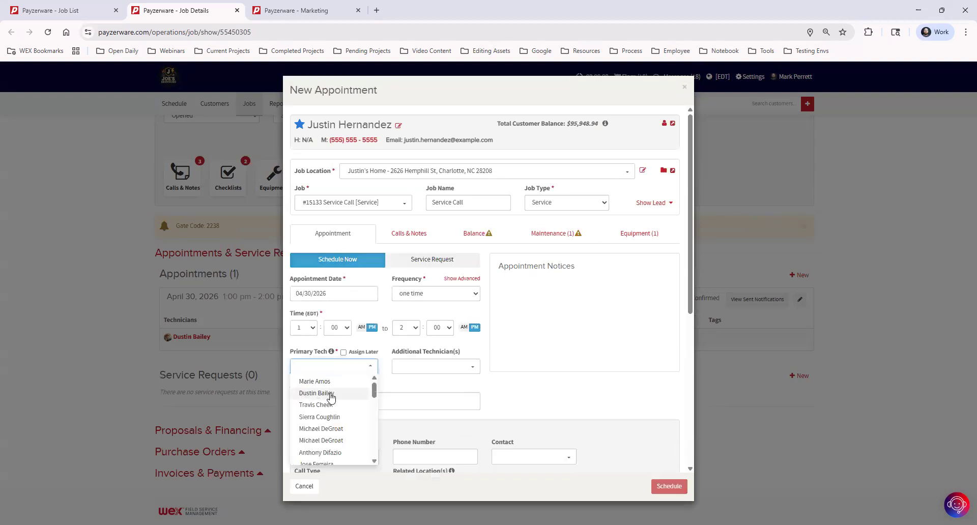
pyautogui.click(326, 397)
pyautogui.click(342, 292)
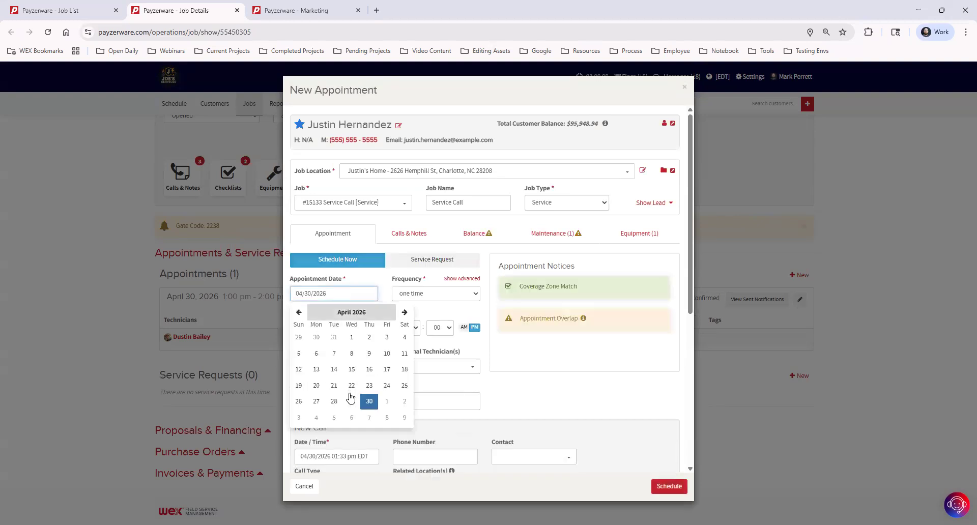
pyautogui.click(370, 419)
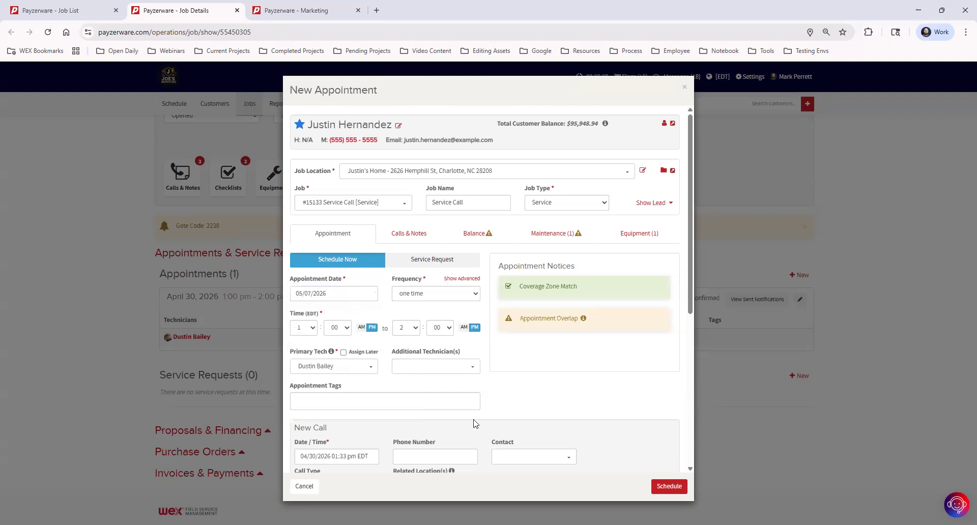
pyautogui.click(668, 482)
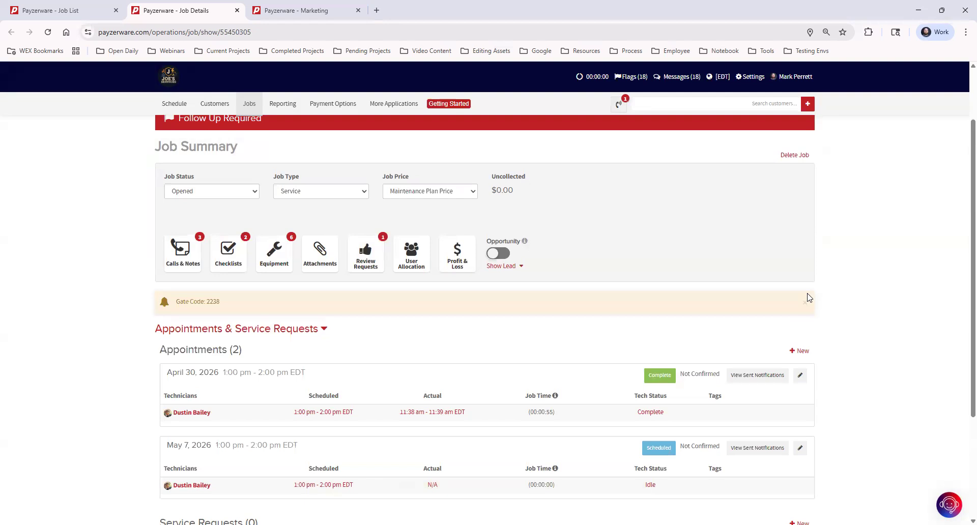
# Set the May 7 appointment's technician status to Complete.
pyautogui.click(649, 486)
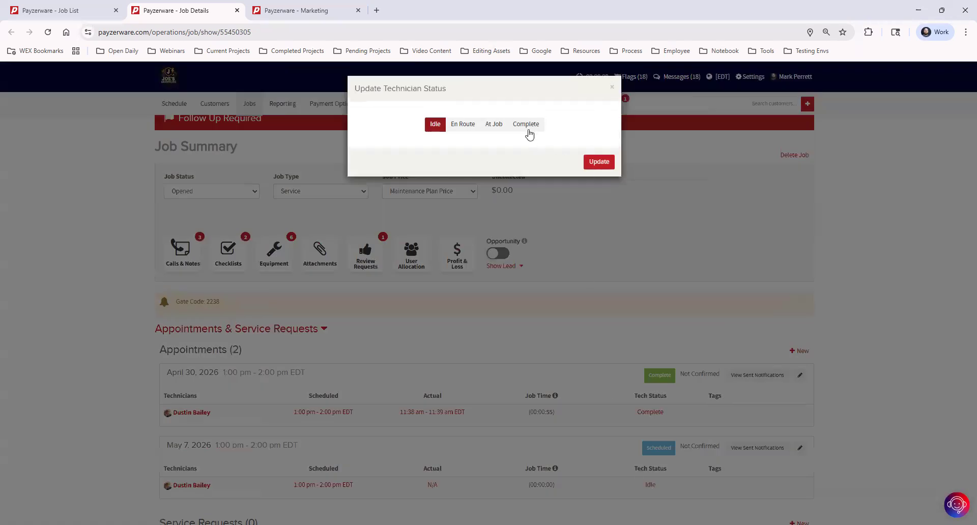
pyautogui.click(528, 130)
pyautogui.click(599, 194)
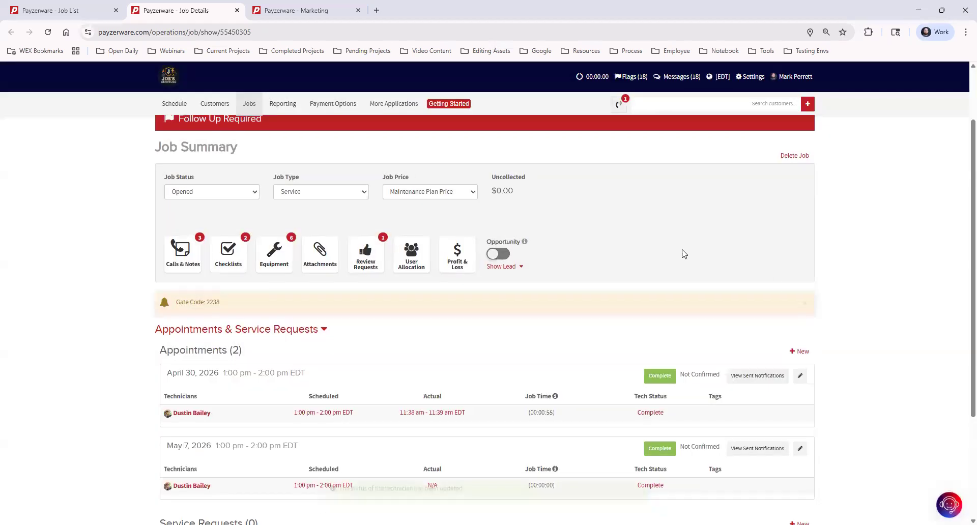
pyautogui.scroll(2, 636, 224)
pyautogui.click(605, 194)
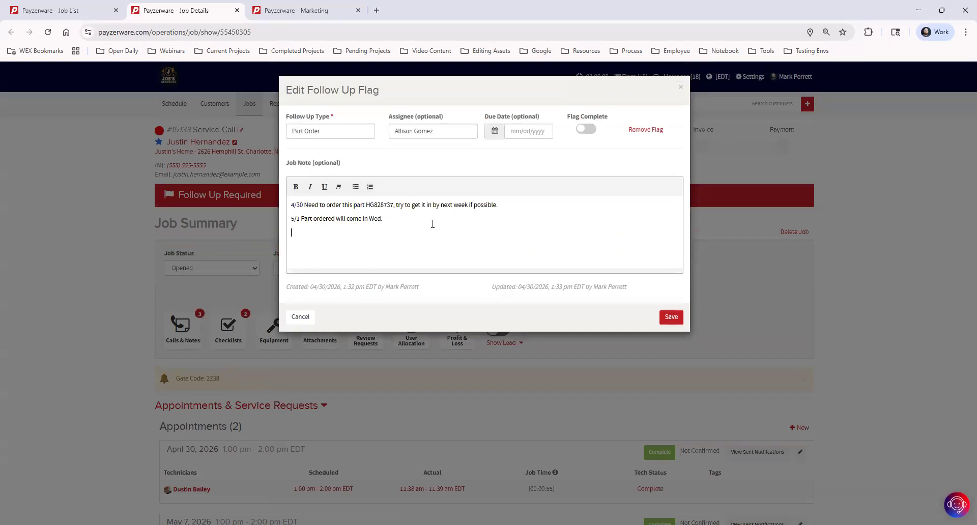
# Add the note '5/7 Part installed, customer invoiced, job complete!' and save the flag as complete.
pyautogui.write('5/7 Part installed, customer invoiced, job complete!')
pyautogui.click(586, 129)
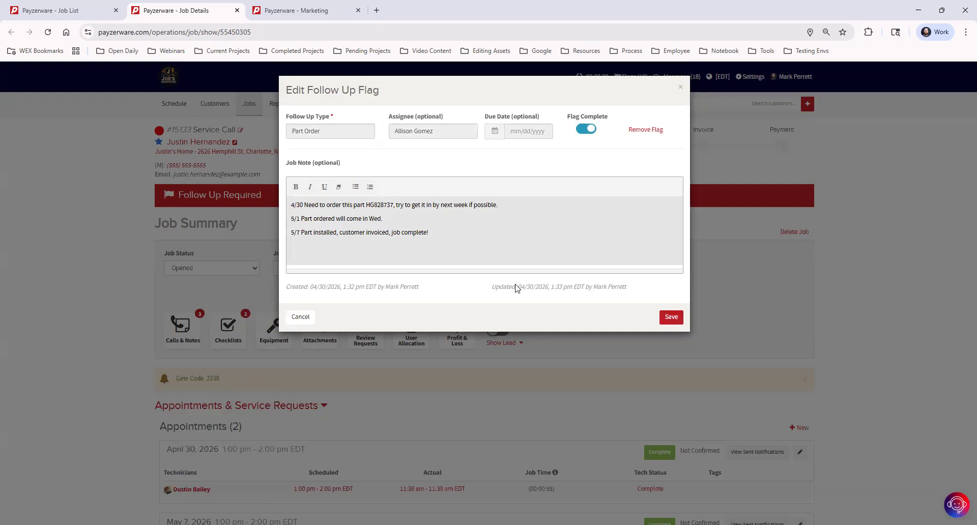
pyautogui.moveTo(496, 288); pyautogui.dragTo(642, 290)
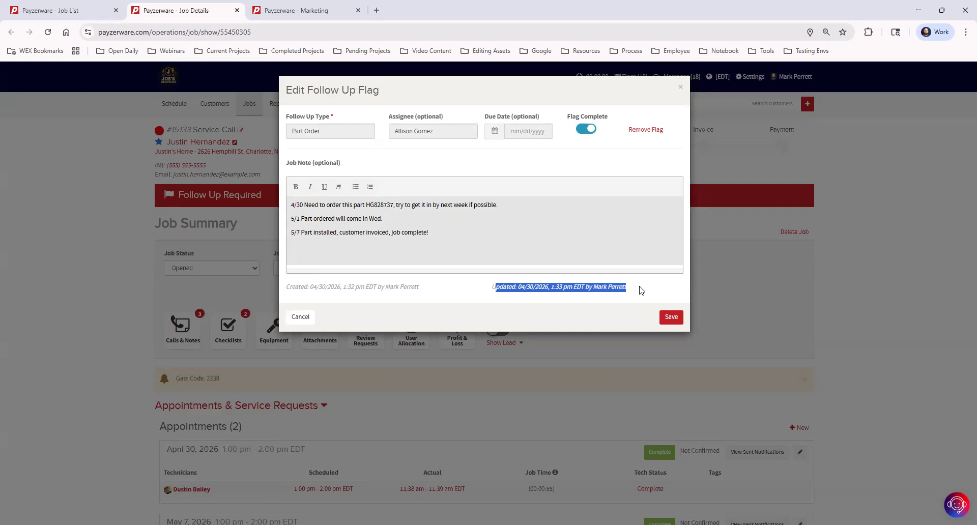
pyautogui.click(594, 288)
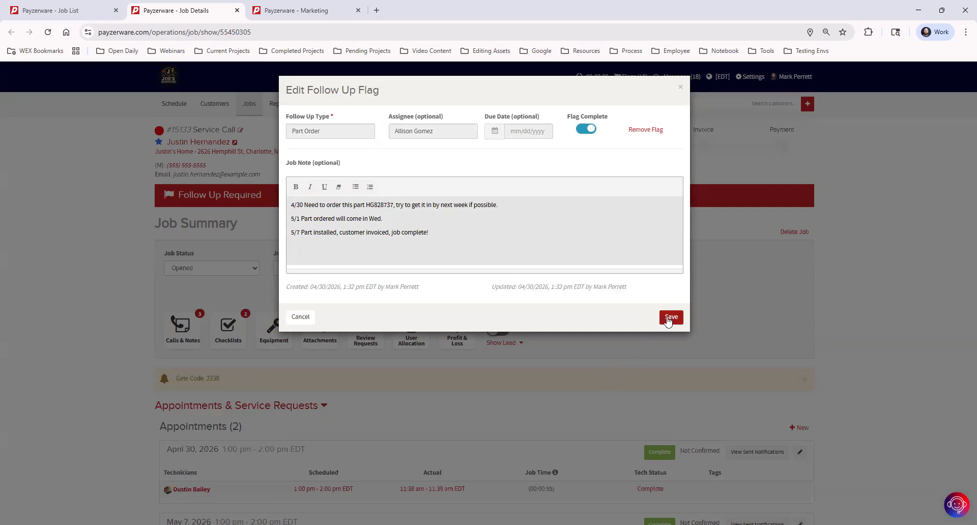
pyautogui.click(669, 319)
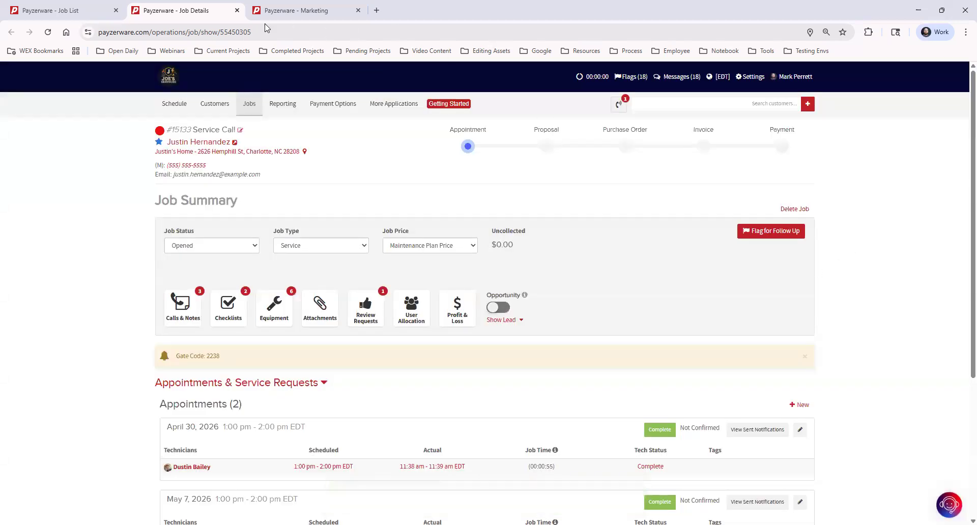
# Reload the flagged Job List, close job details, and open the Schedule and Time Clock.
pyautogui.click(55, 11)
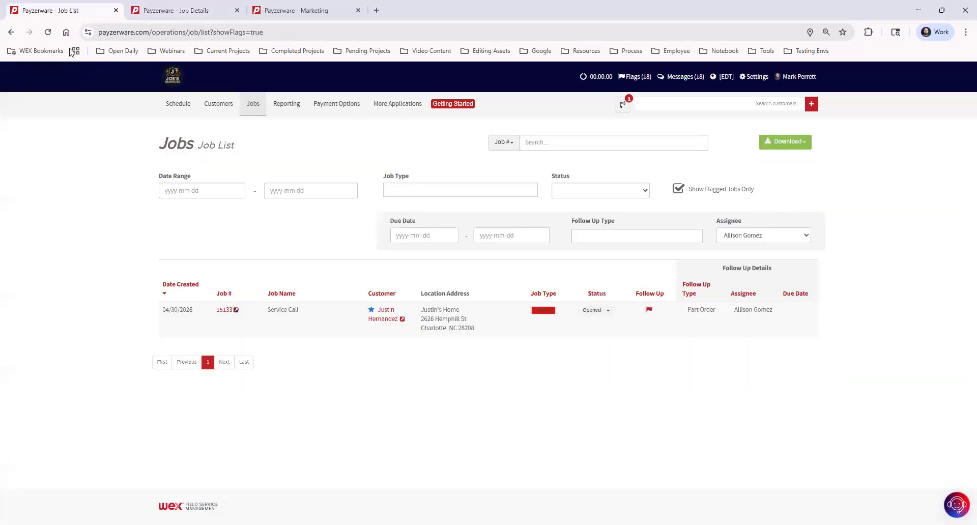
pyautogui.click(48, 32)
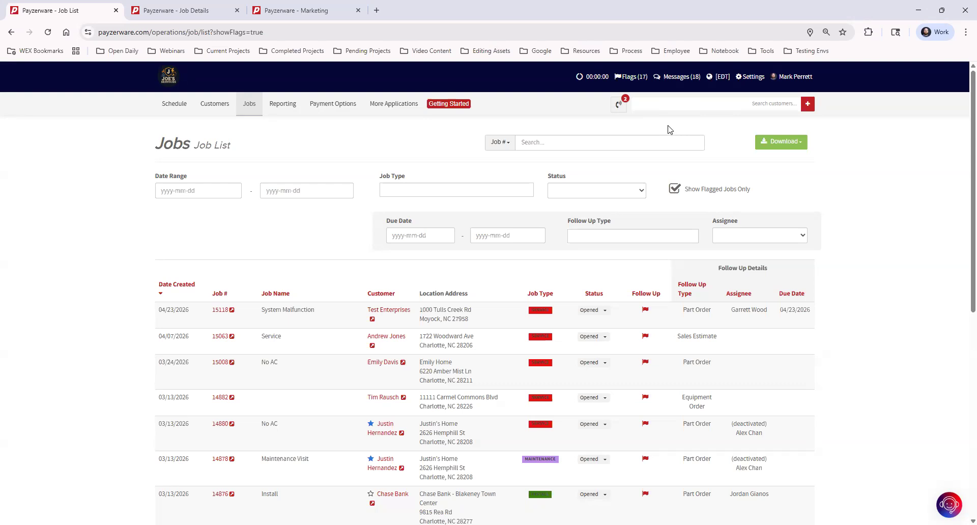
pyautogui.click(237, 10)
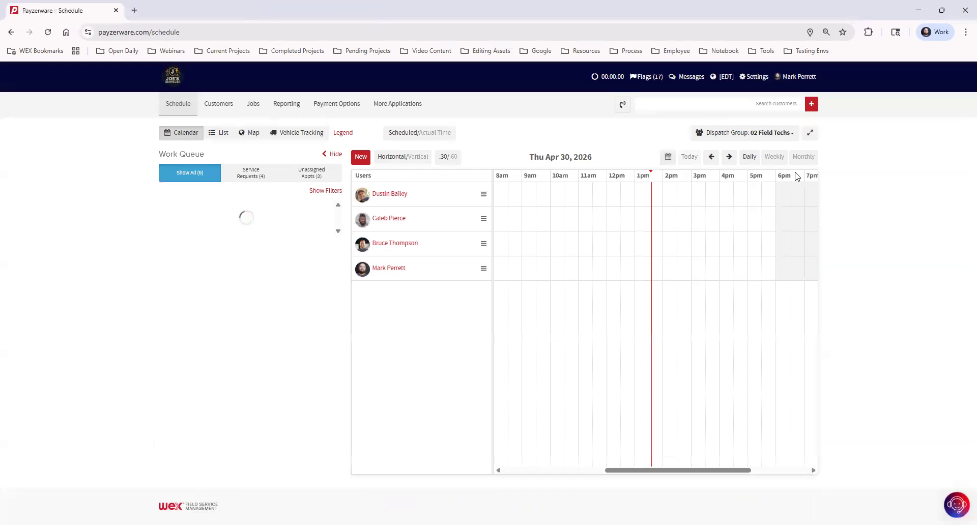
pyautogui.click(607, 79)
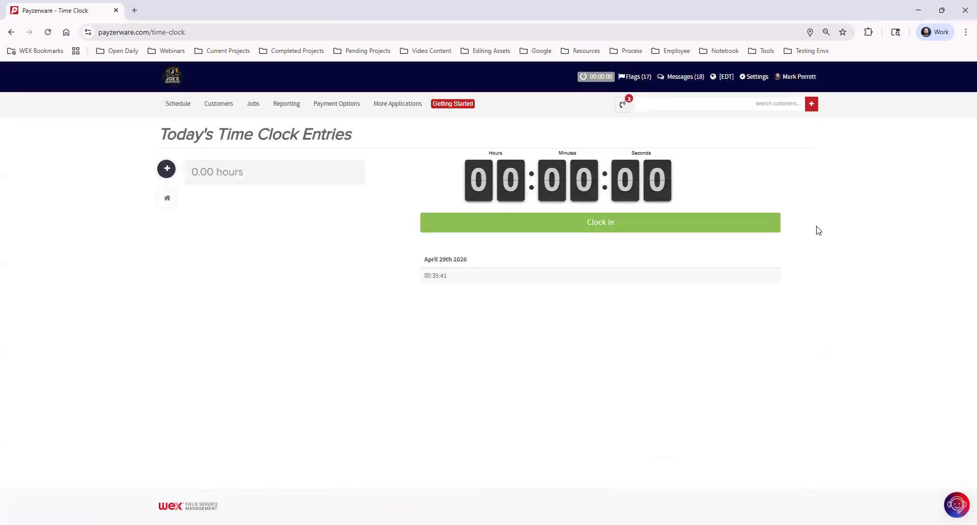
# Clock in and out twice, creating two short 1:36pm entries of 00:00:08 and 00:00:05.
pyautogui.click(625, 225)
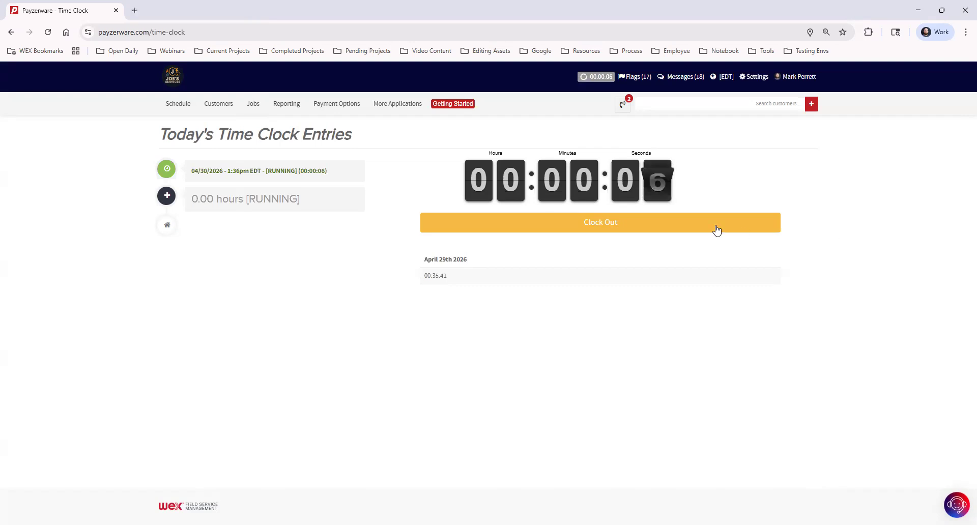
pyautogui.click(609, 224)
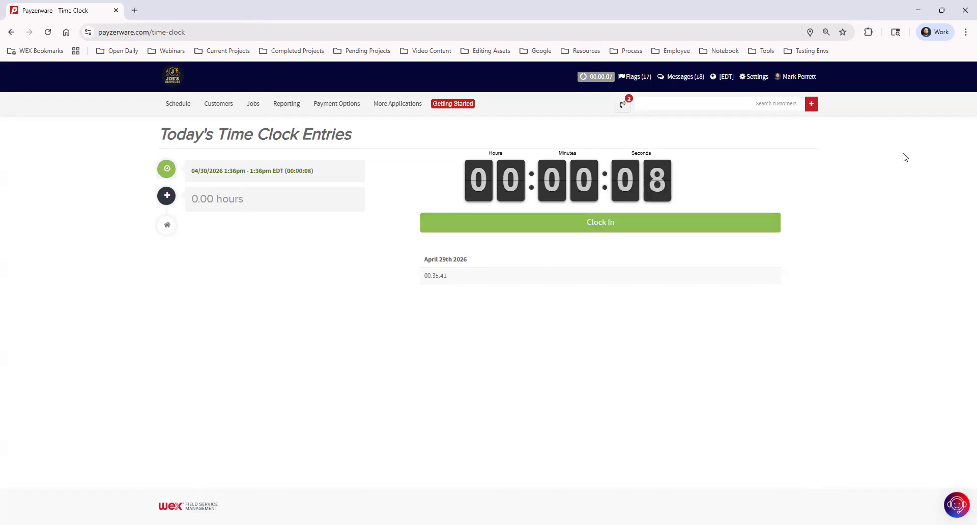
pyautogui.click(602, 227)
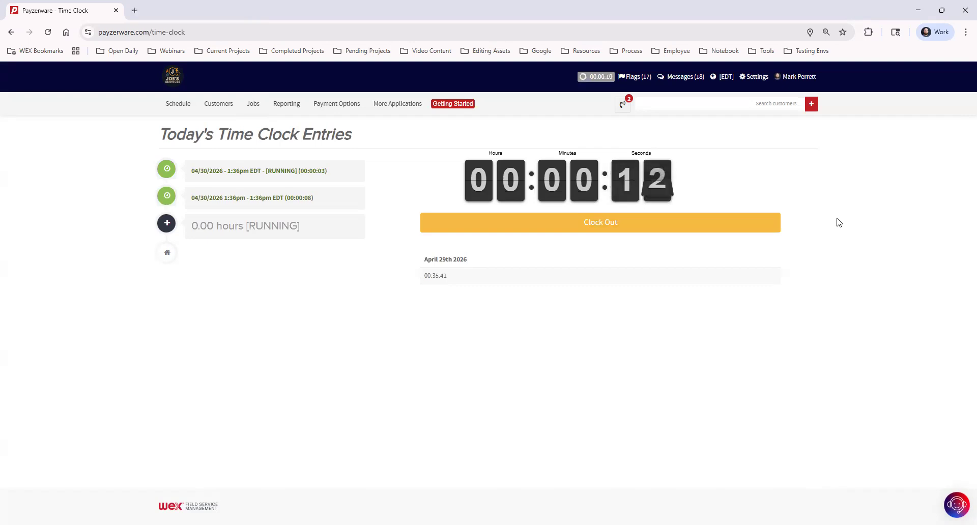
pyautogui.click(607, 229)
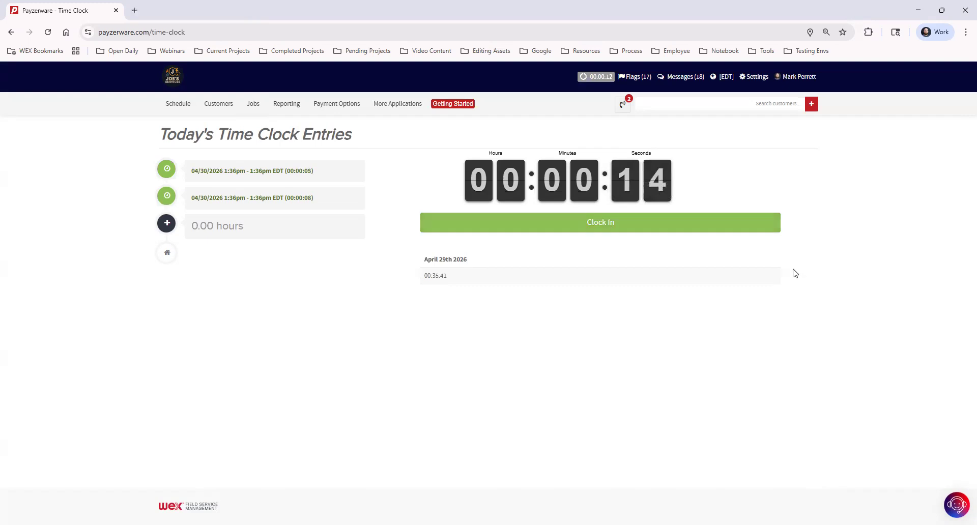
pyautogui.moveTo(397, 107)
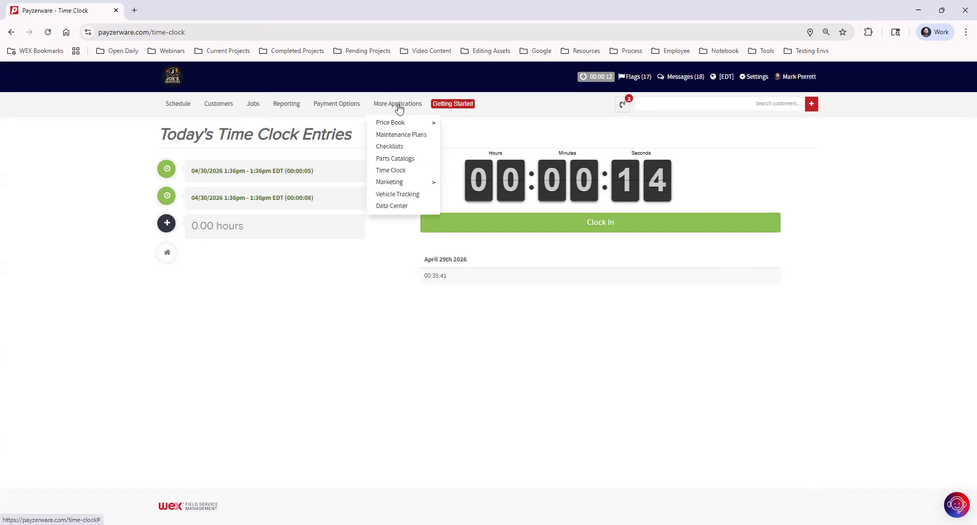
# Open the admin Time Clock in a new tab and review April 30's two 1:36pm entries totaling 00:00:13.
pyautogui.middleClick(399, 173)
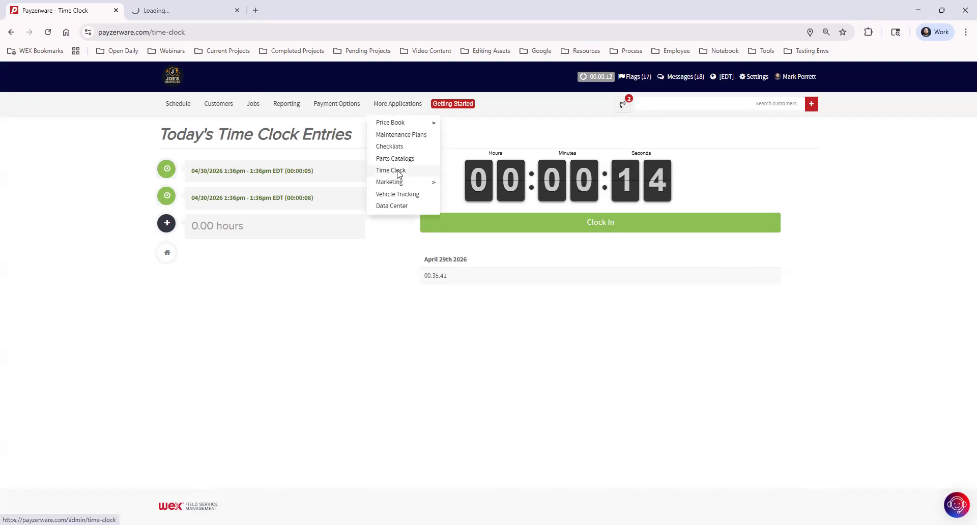
pyautogui.click(214, 10)
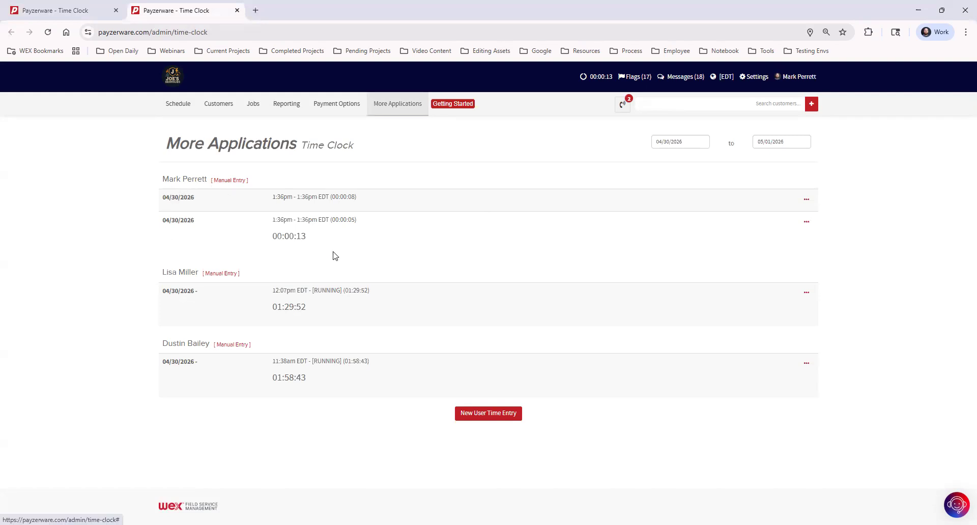
pyautogui.moveTo(272, 199); pyautogui.dragTo(362, 199)
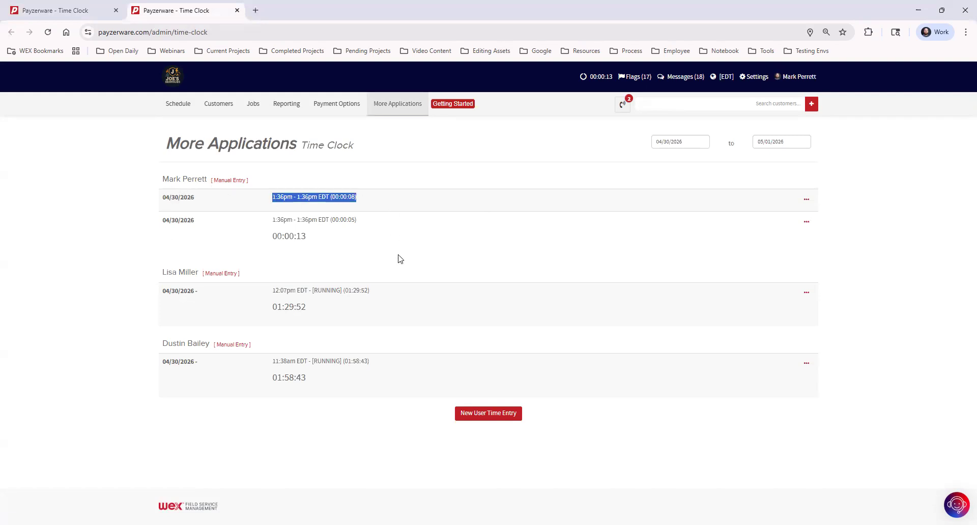
pyautogui.tripleClick(376, 227)
pyautogui.click(382, 229)
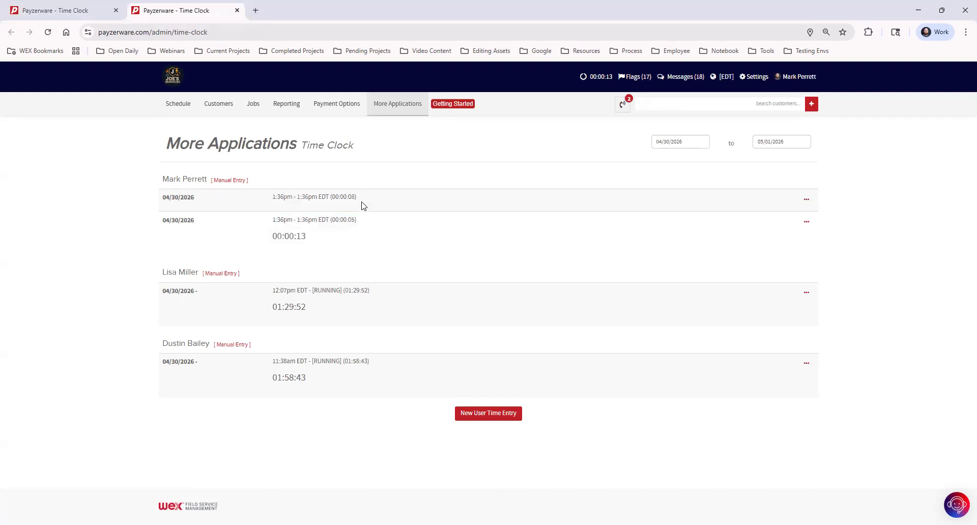
pyautogui.doubleClick(304, 235)
pyautogui.tripleClick(309, 251)
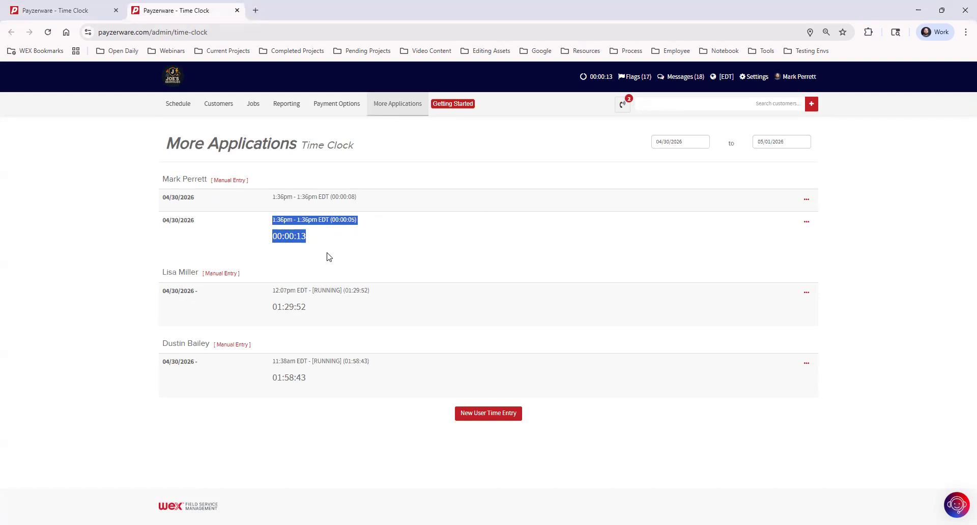
pyautogui.click(327, 257)
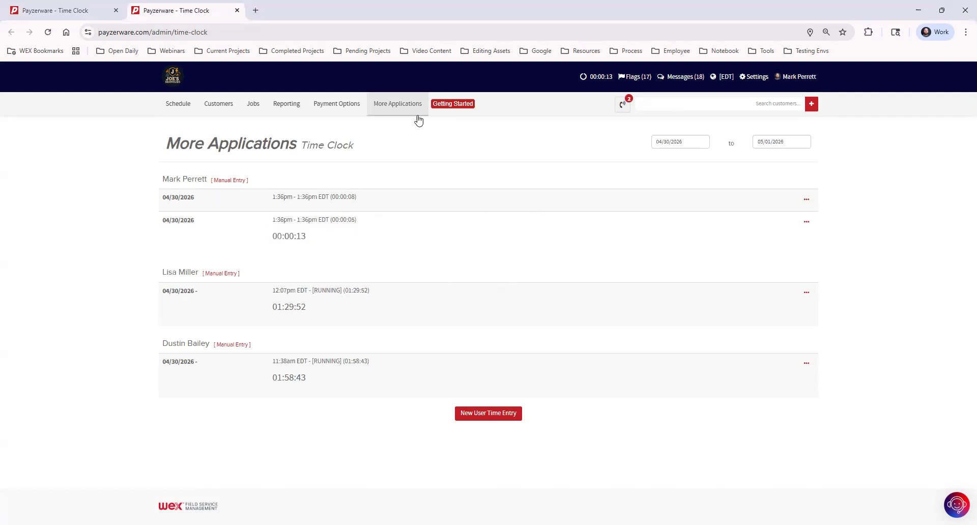
# Search for the customer and open their record, whose timeline lists jobs #15108, #15133 and #15136.
pyautogui.click(719, 103)
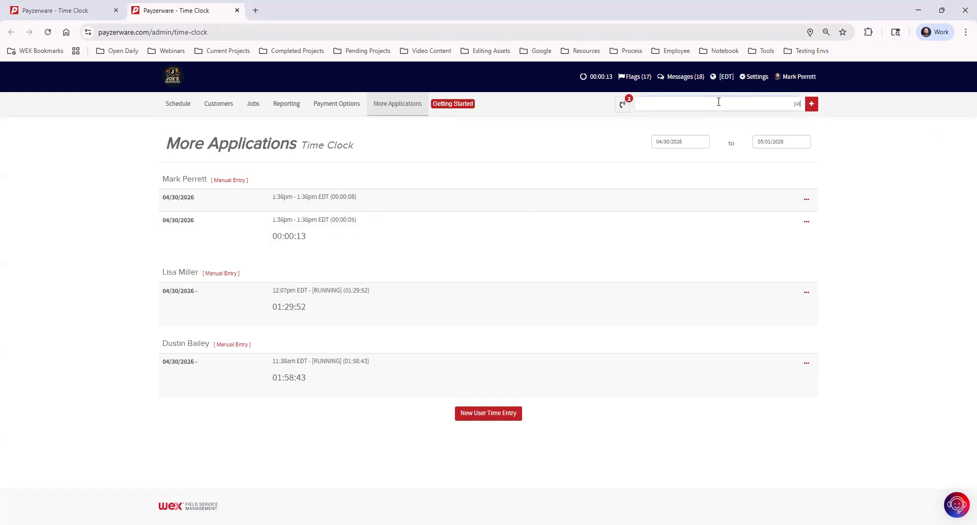
pyautogui.click(715, 125)
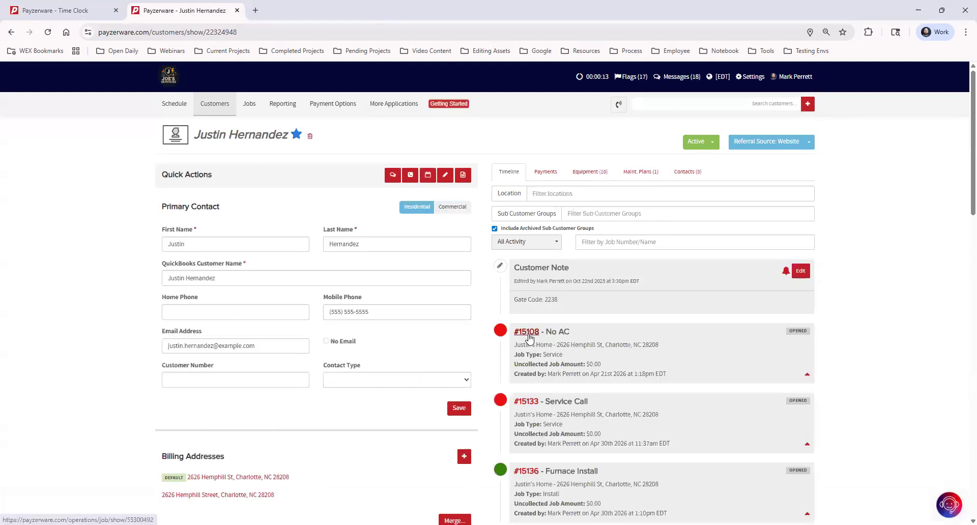
# Open job #15108 No AC and view its April 27, April 29 and May 1 appointments.
pyautogui.click(528, 333)
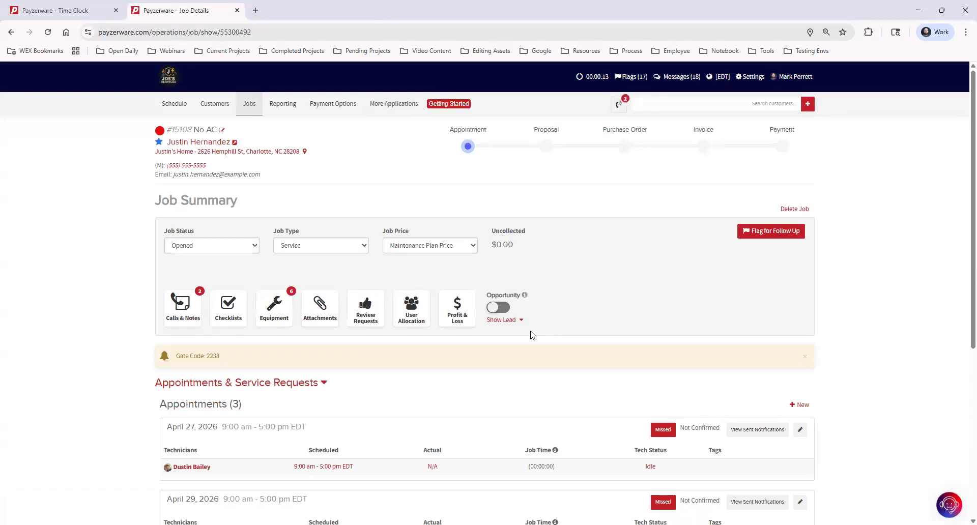
pyautogui.scroll(-2, 567, 347)
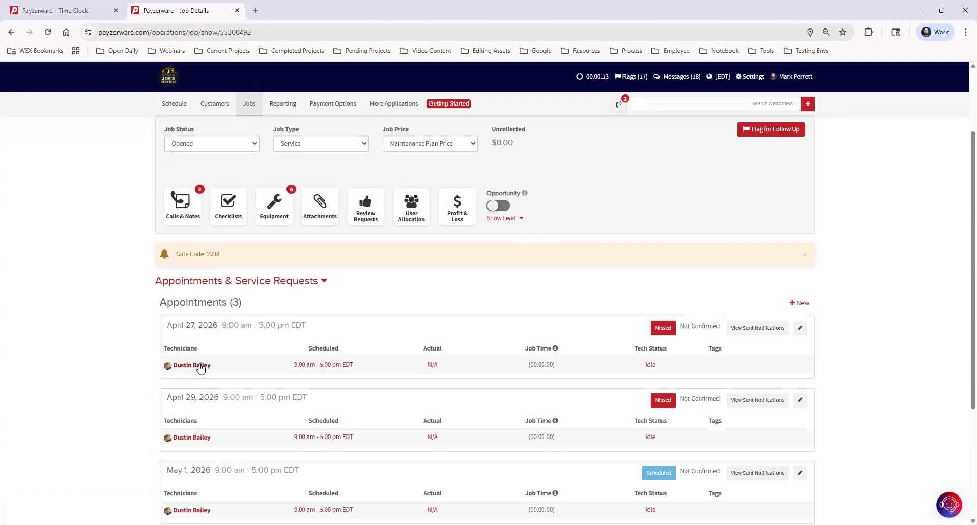
# Change the April 27 appointment's technician status from Idle to En Route.
pyautogui.click(649, 366)
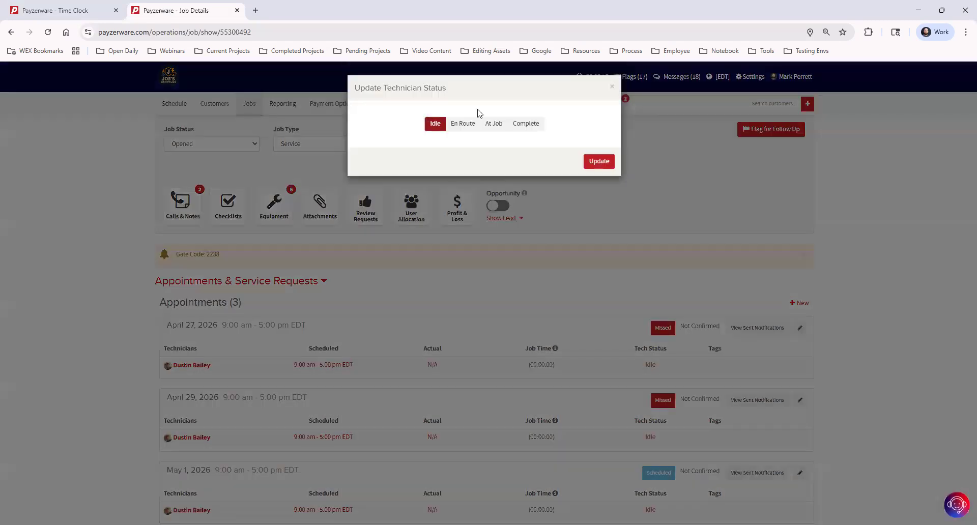
pyautogui.click(460, 123)
pyautogui.click(599, 192)
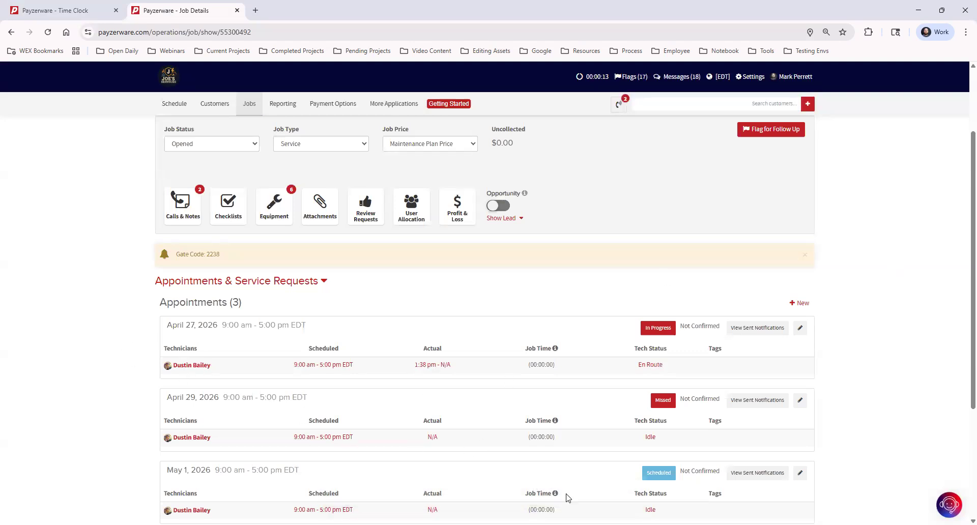
# Advance the April 27 technician status to Complete, recording 00:00:09 of job time.
pyautogui.click(652, 369)
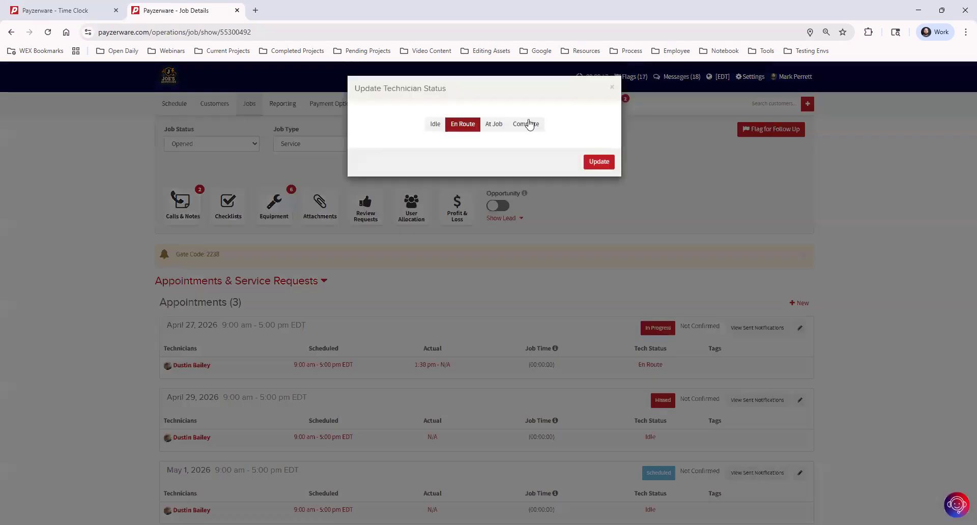
pyautogui.click(526, 123)
pyautogui.click(587, 193)
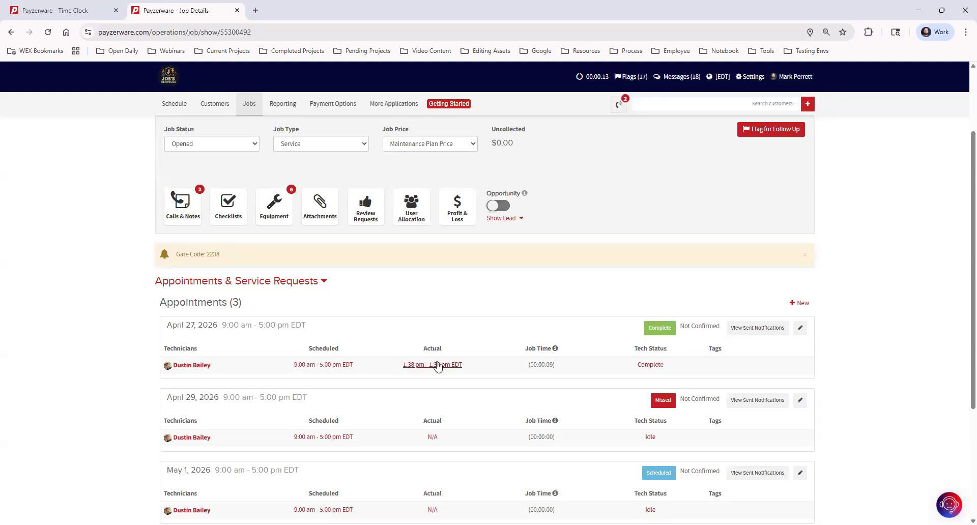
pyautogui.scroll(2, 378, 410)
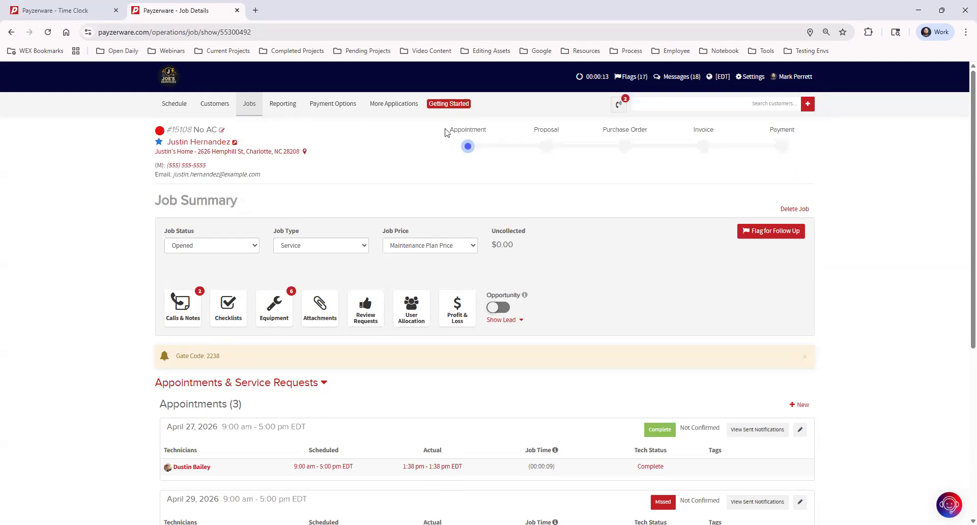
pyautogui.scroll(-2, 459, 305)
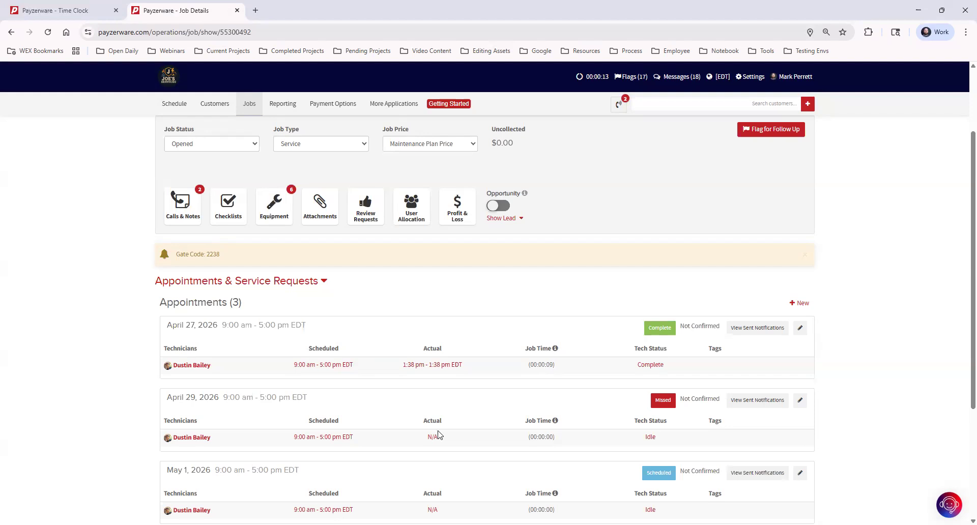
pyautogui.scroll(-1, 441, 434)
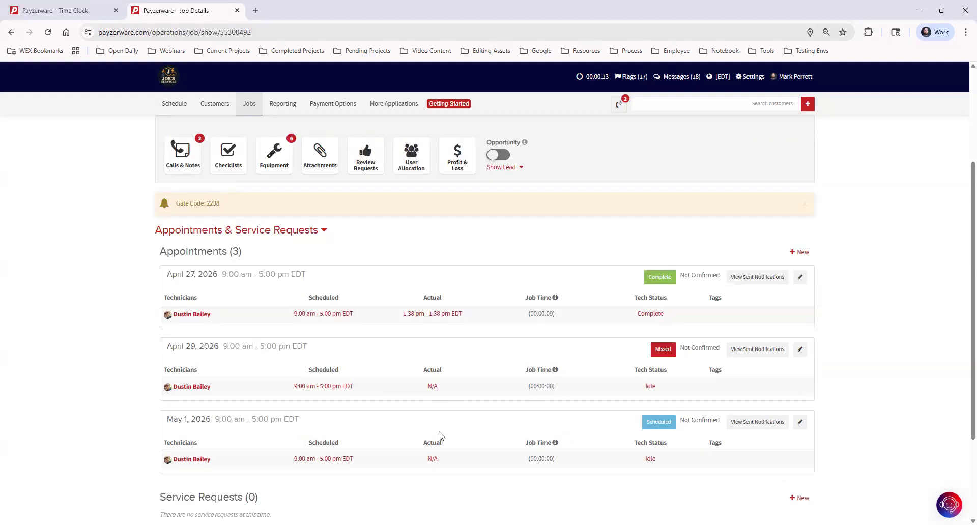
# Add a new time entry for the April 29 visit with a start time of 09:03 am.
pyautogui.click(432, 387)
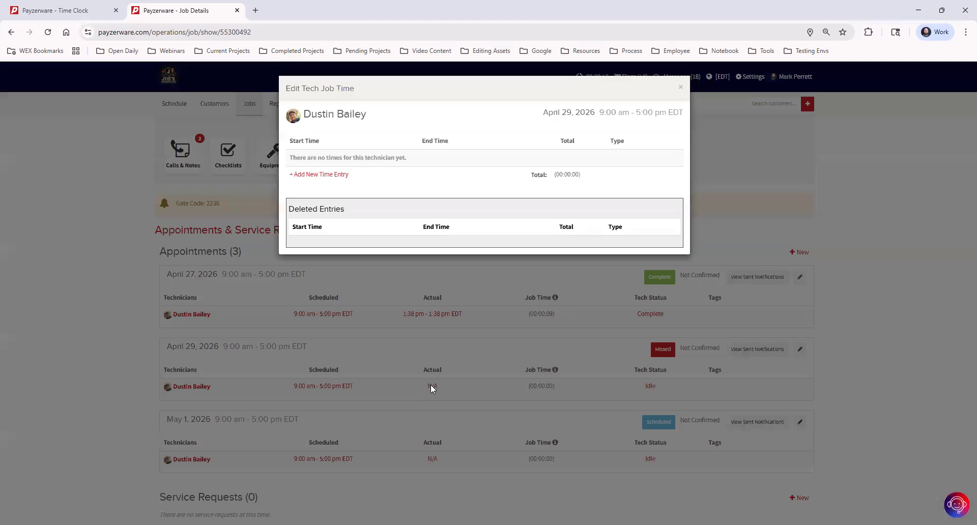
pyautogui.click(339, 175)
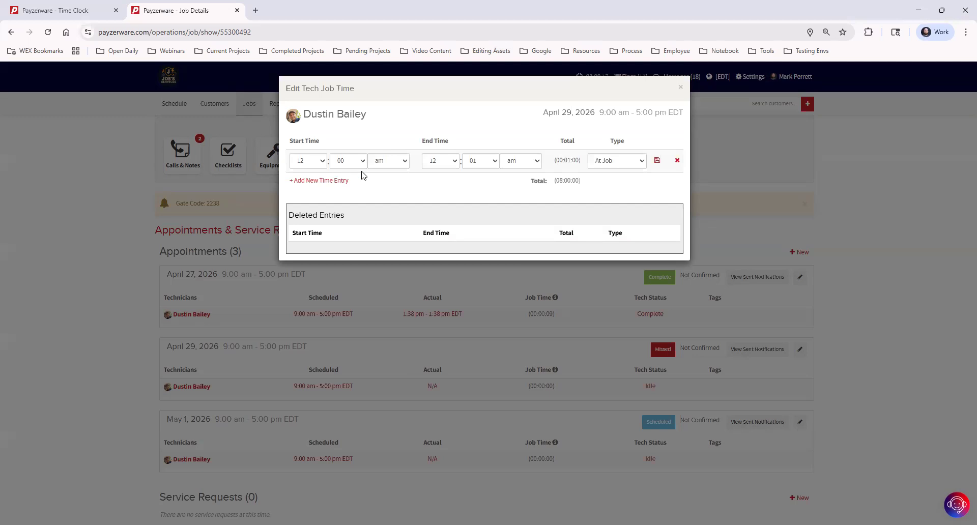
pyautogui.click(323, 163)
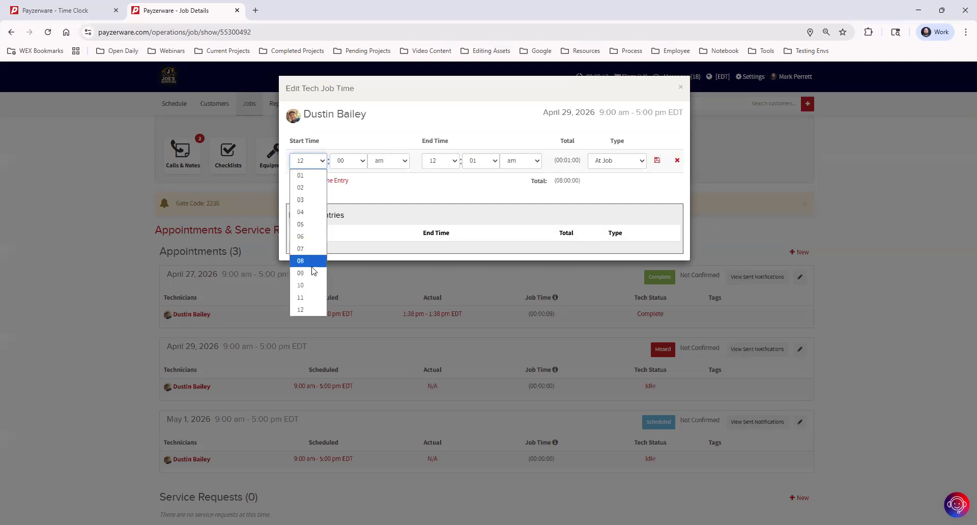
pyautogui.click(356, 162)
pyautogui.click(353, 166)
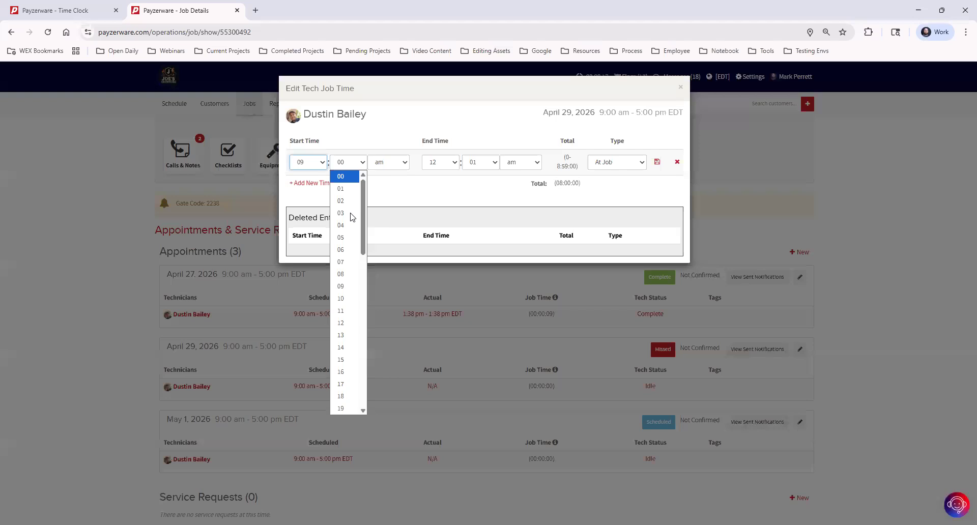
pyautogui.click(353, 211)
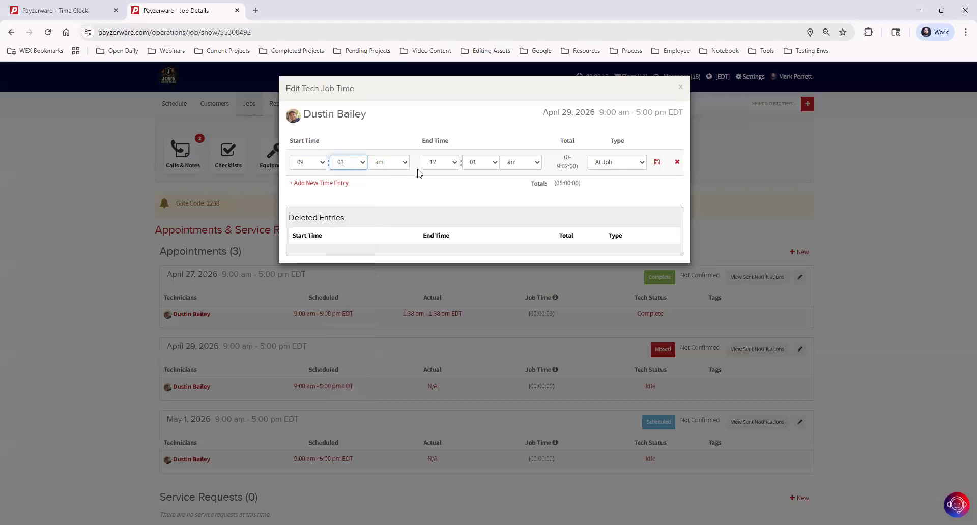
# Set the entry's end time to 05:45 pm, save it, and close the job time editor.
pyautogui.click(455, 163)
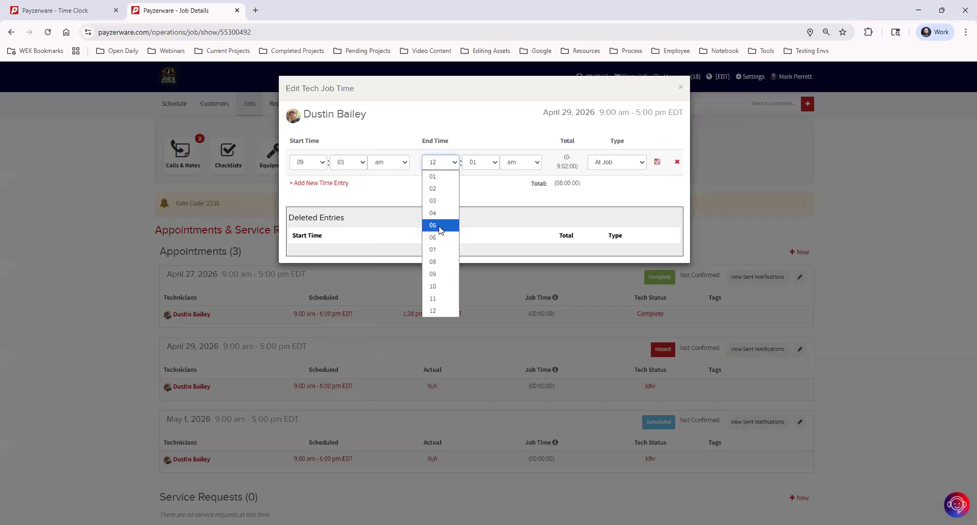
pyautogui.click(440, 225)
pyautogui.click(478, 163)
pyautogui.scroll(-8, 479, 305)
pyautogui.click(480, 237)
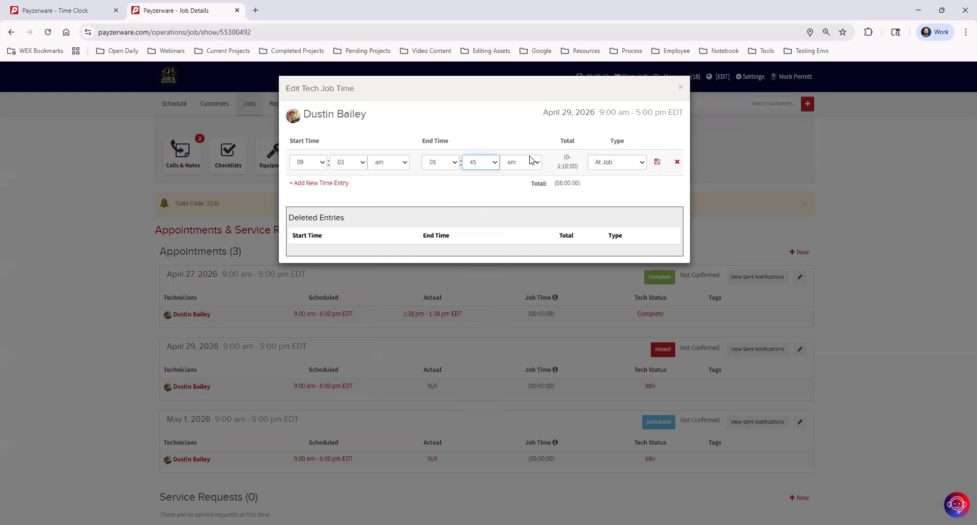
pyautogui.click(526, 164)
pyautogui.click(524, 189)
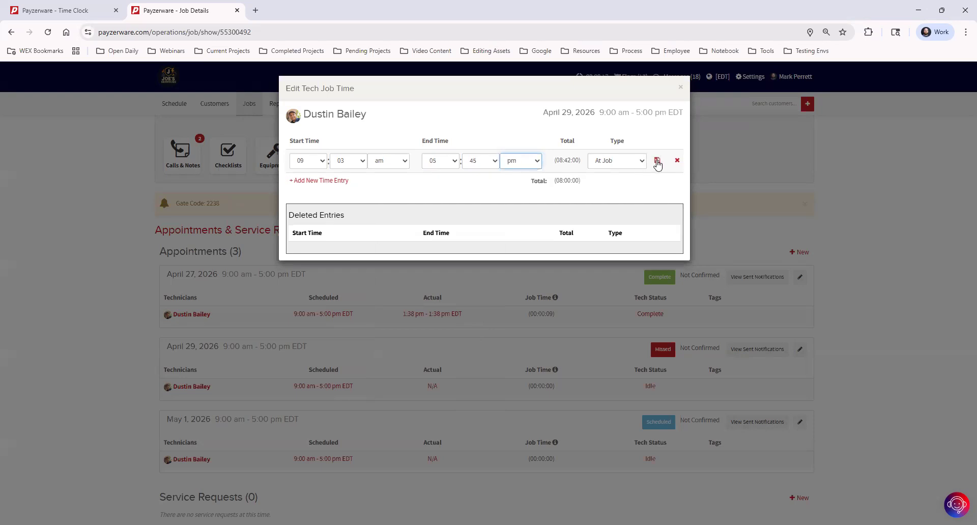
pyautogui.click(657, 161)
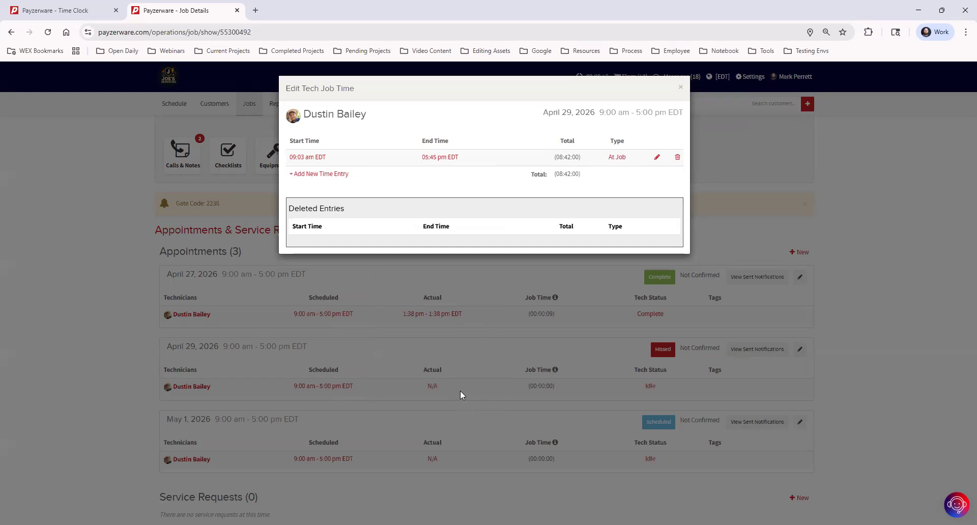
pyautogui.click(552, 308)
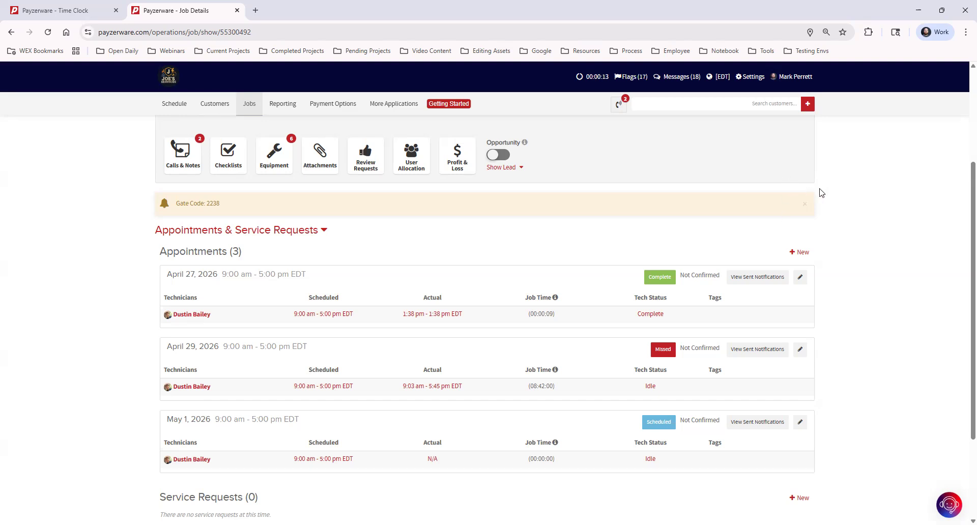
# Go to the Reporting overview and read the Appointments report description.
pyautogui.click(283, 106)
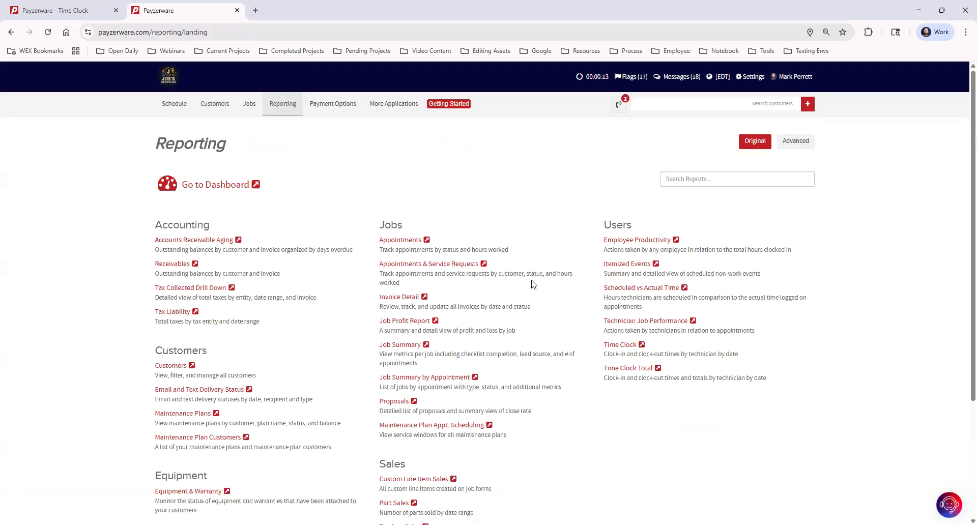
pyautogui.scroll(-2, 533, 284)
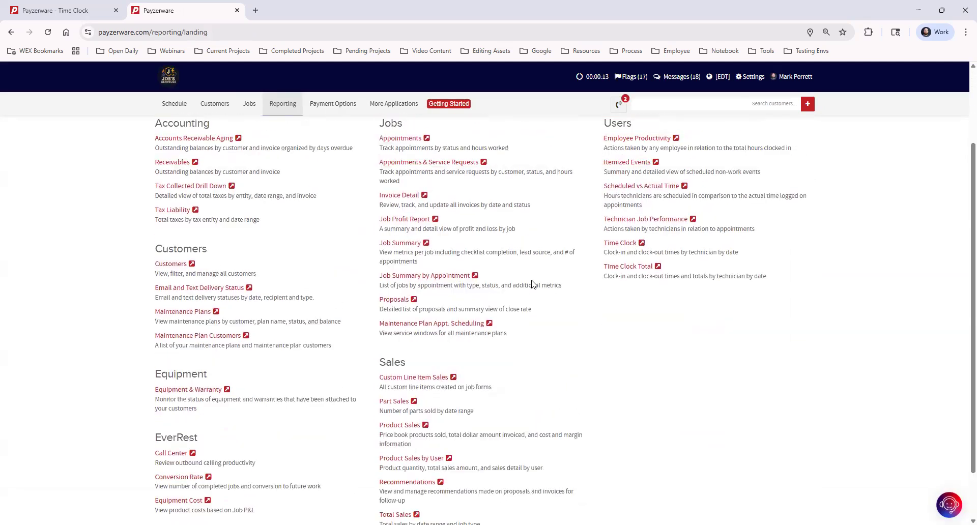
pyautogui.scroll(2, 533, 284)
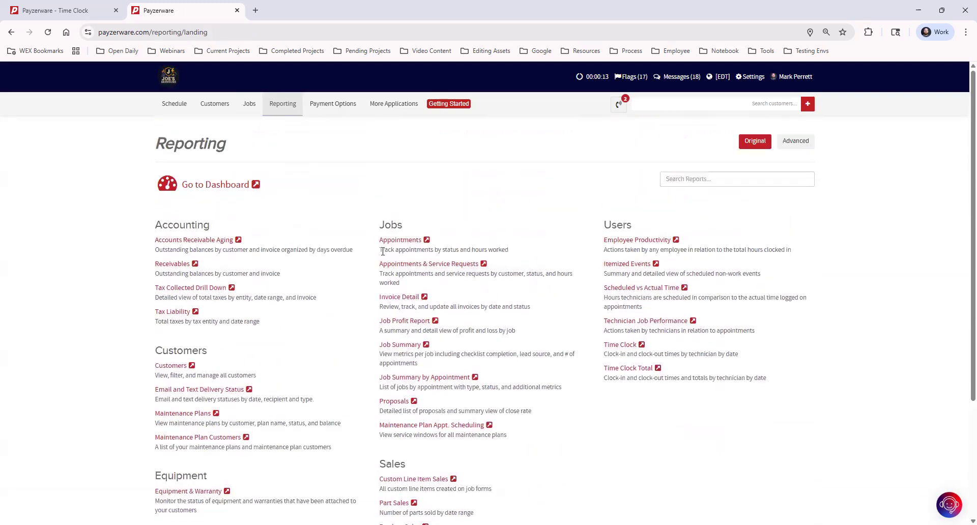
pyautogui.moveTo(381, 249); pyautogui.dragTo(548, 254)
pyautogui.click(340, 308)
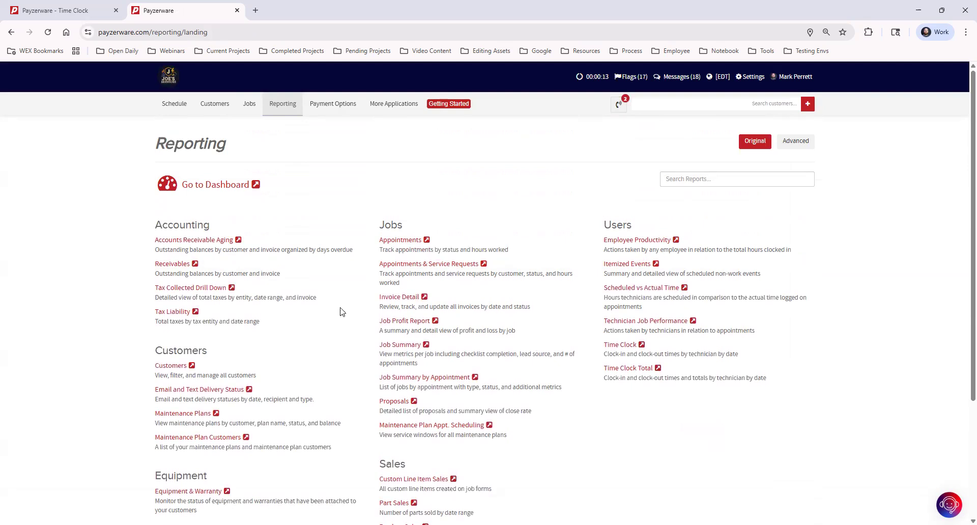
# Open Appointments, Appointments & Service Requests, Job Summary and Scheduled vs Actual Time in tabs, viewing Appointments.
pyautogui.click(399, 242)
pyautogui.click(434, 267)
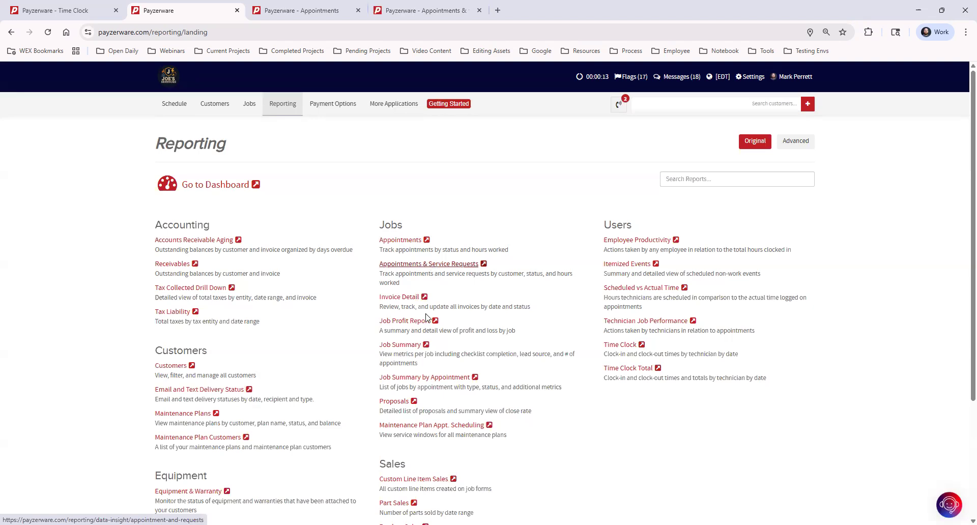
pyautogui.click(402, 346)
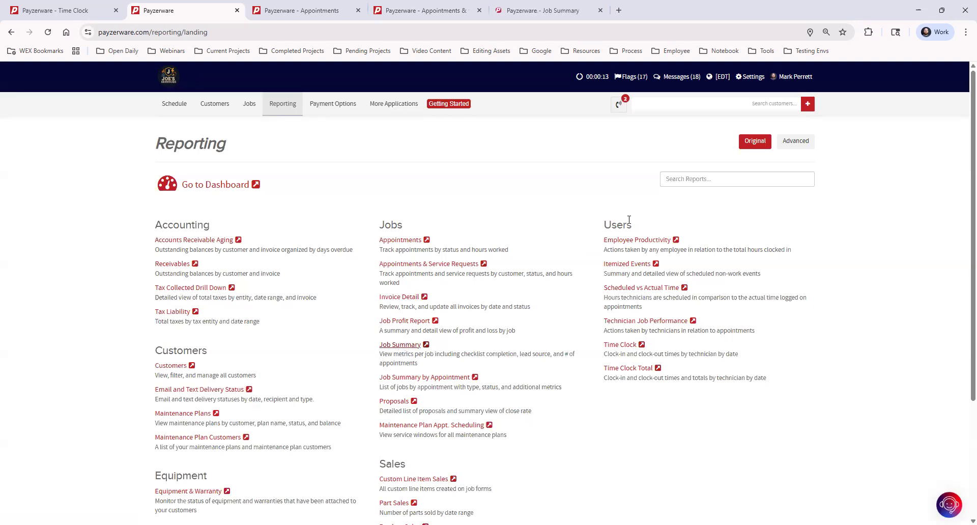
pyautogui.click(623, 289)
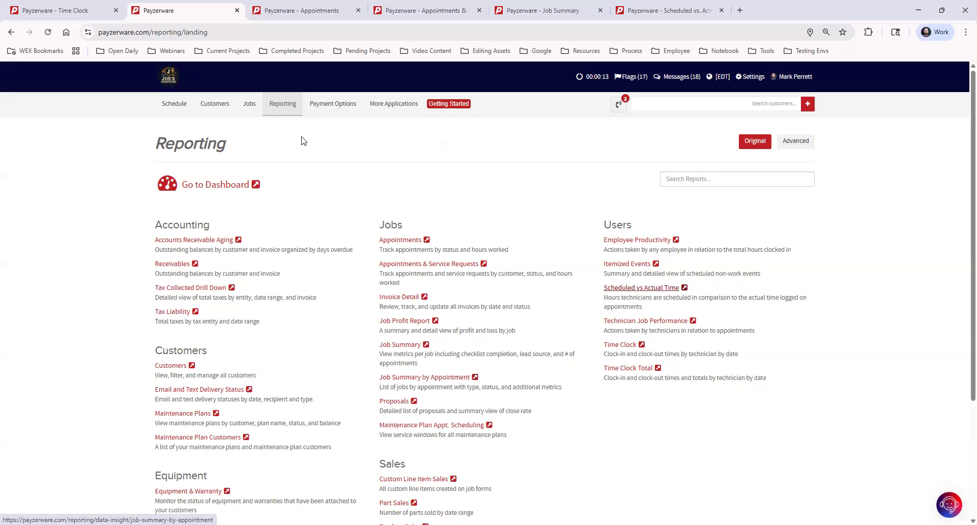
pyautogui.hotkey('ctrl', 'Tab')
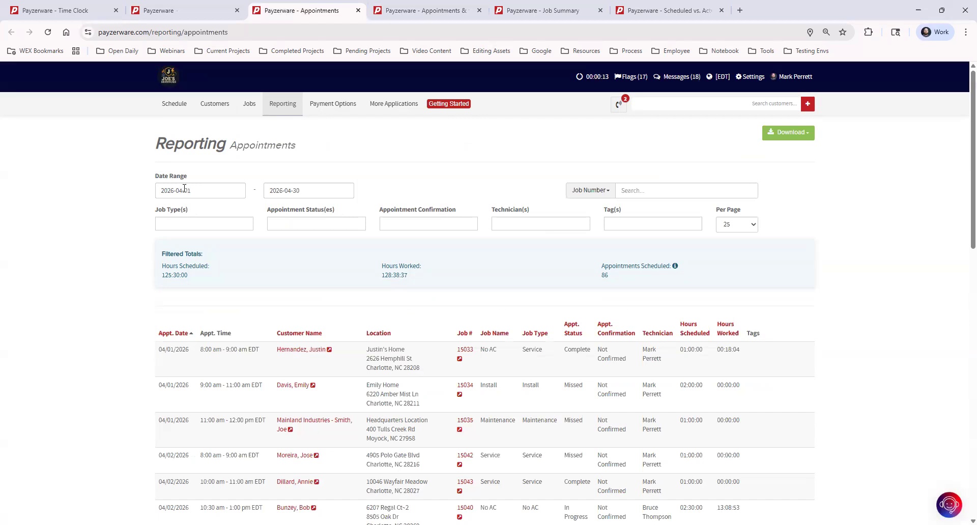
pyautogui.click(211, 225)
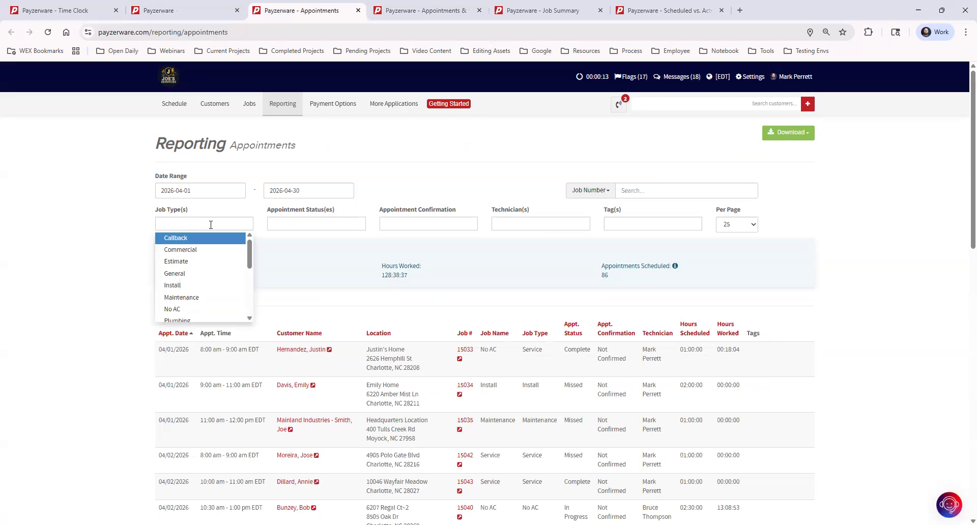
pyautogui.click(199, 287)
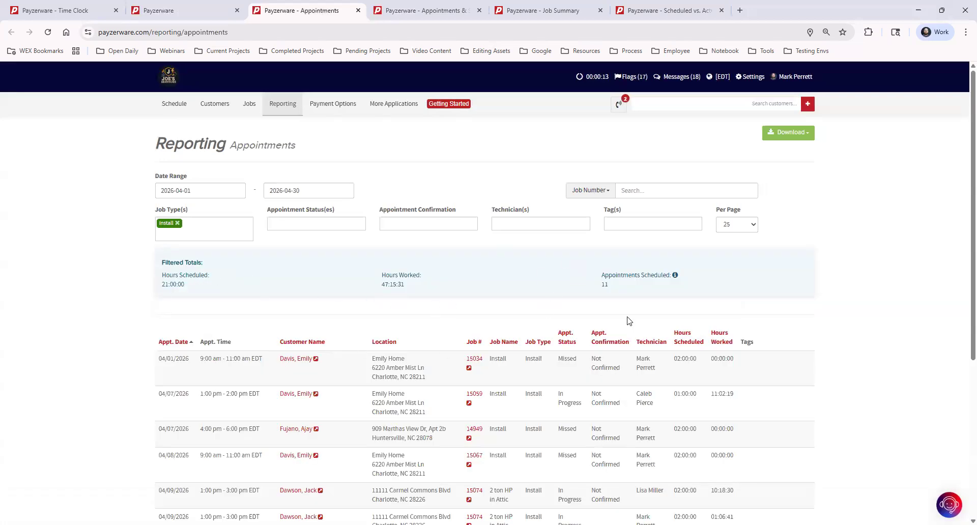
pyautogui.scroll(-5, 688, 334)
pyautogui.scroll(5, 688, 333)
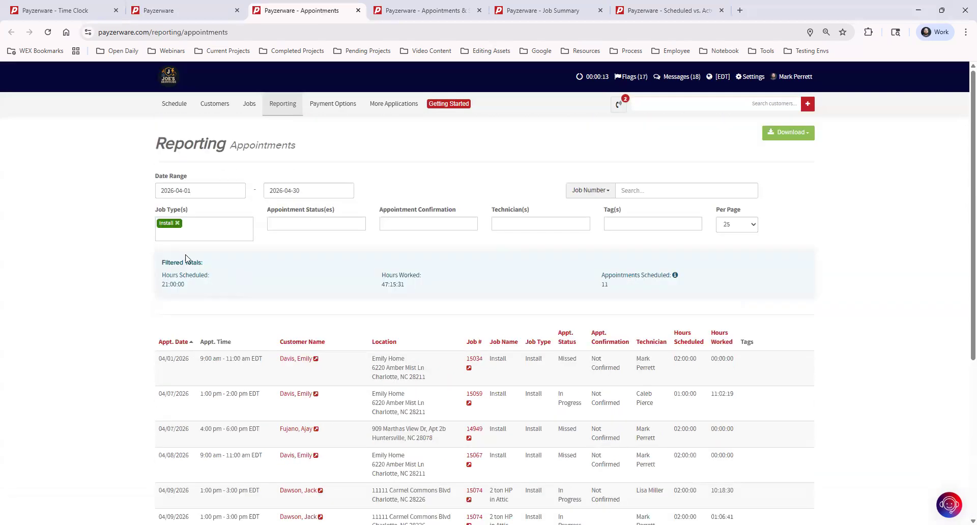
pyautogui.click(178, 223)
pyautogui.click(182, 224)
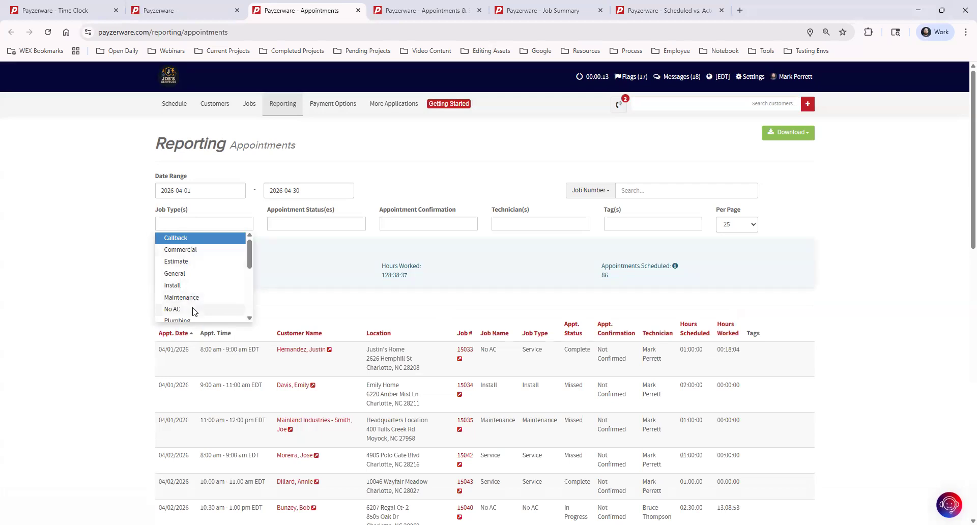
pyautogui.scroll(-1, 196, 308)
pyautogui.click(199, 295)
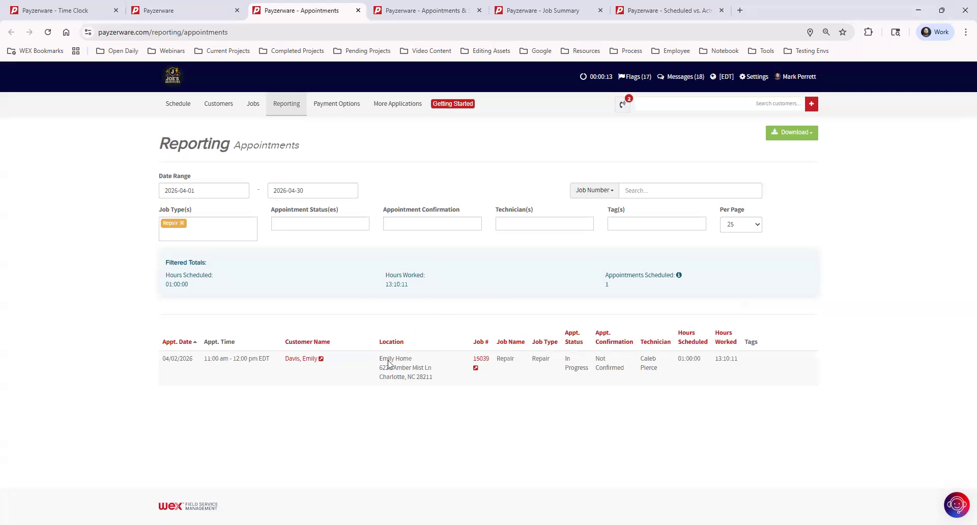
pyautogui.click(182, 224)
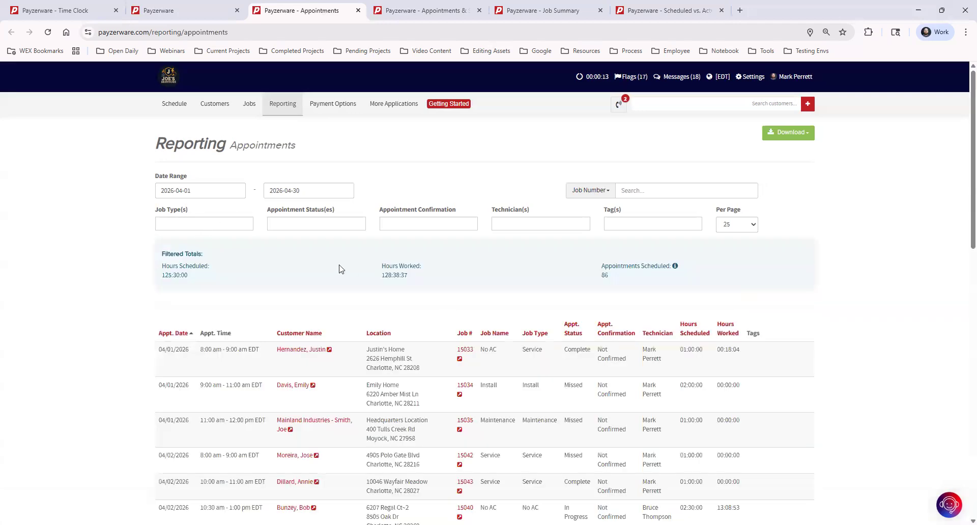
pyautogui.click(351, 223)
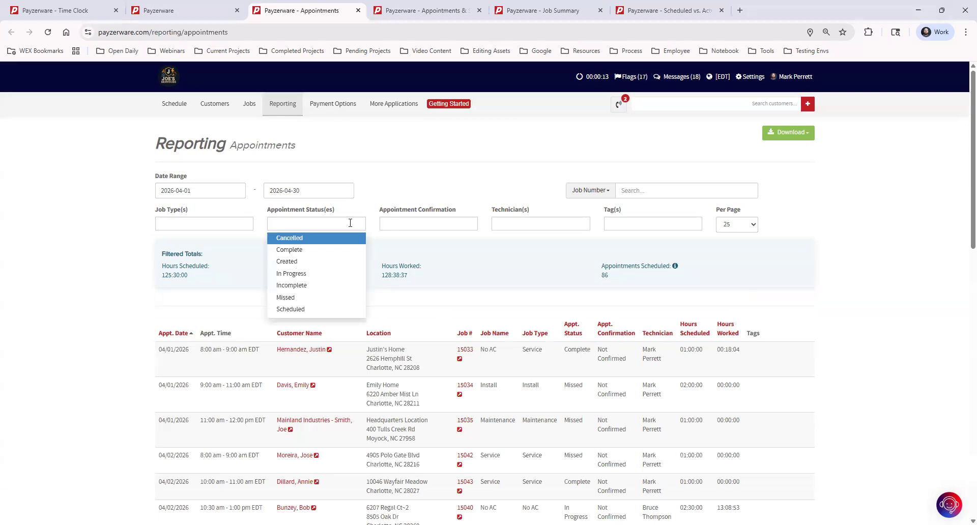
pyautogui.click(412, 223)
pyautogui.click(512, 224)
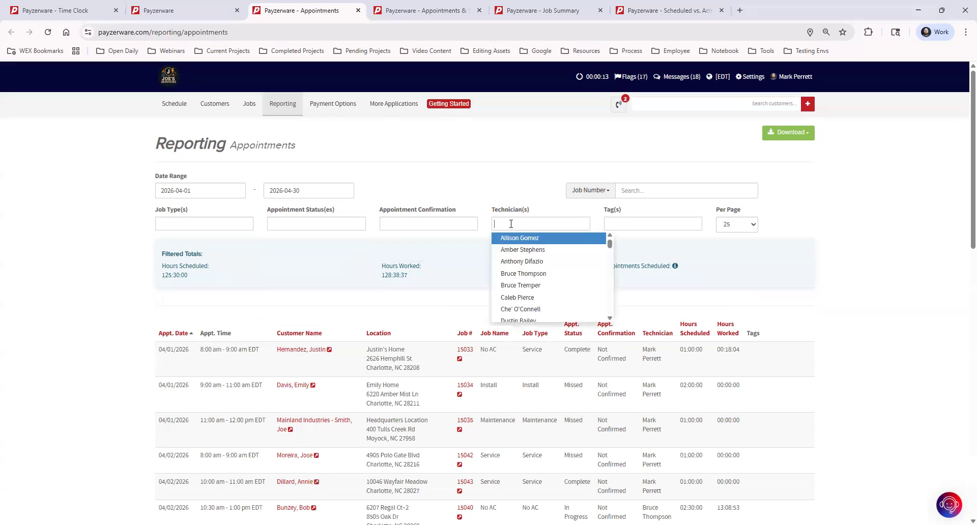
pyautogui.click(553, 321)
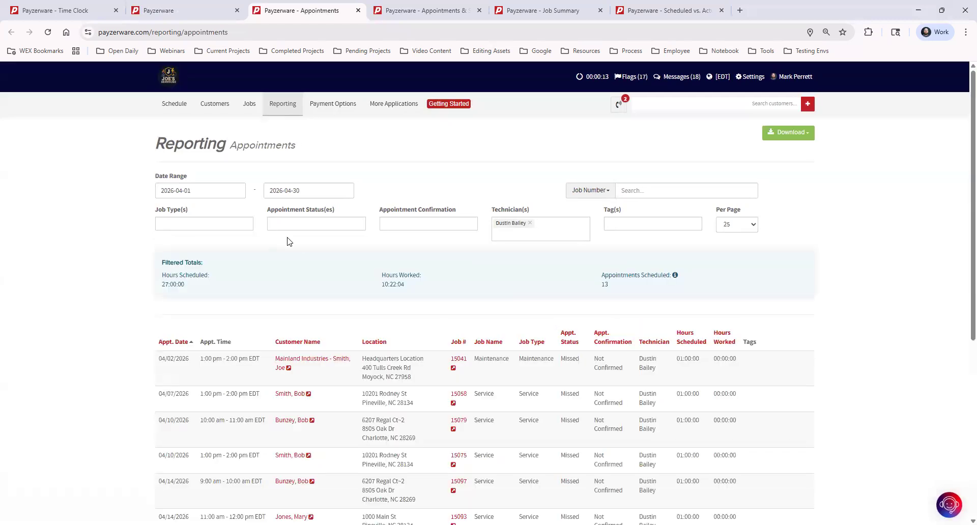
pyautogui.scroll(-6, 523, 420)
pyautogui.scroll(6, 523, 412)
pyautogui.click(642, 223)
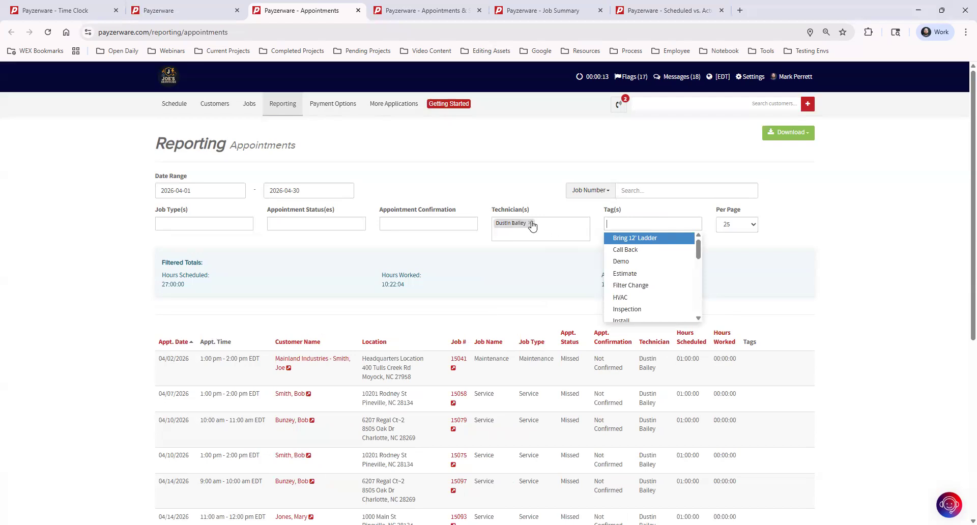
pyautogui.click(530, 223)
pyautogui.click(642, 226)
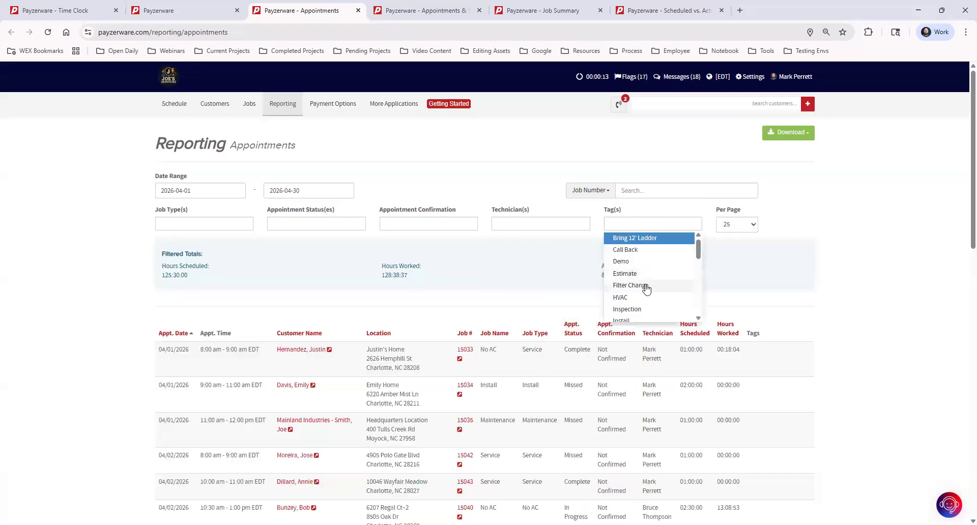
pyautogui.scroll(-2, 648, 286)
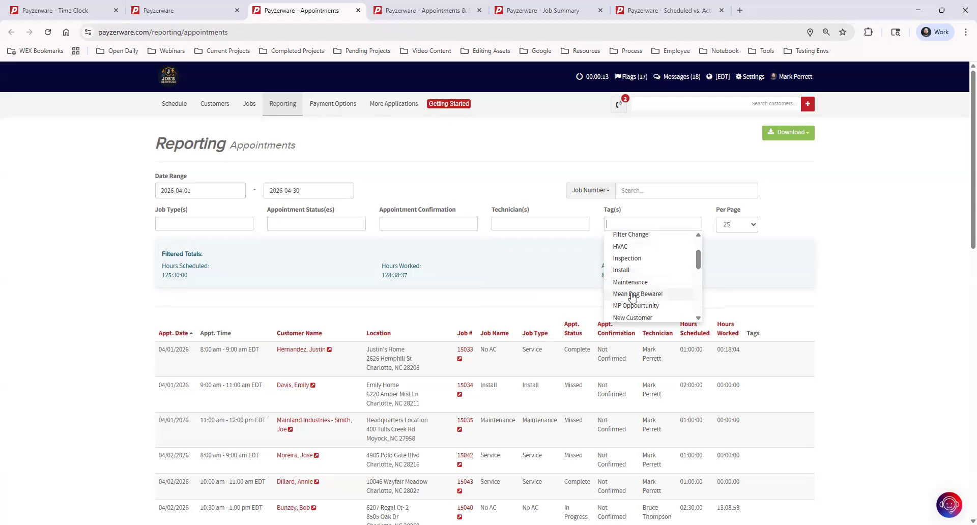
pyautogui.click(869, 218)
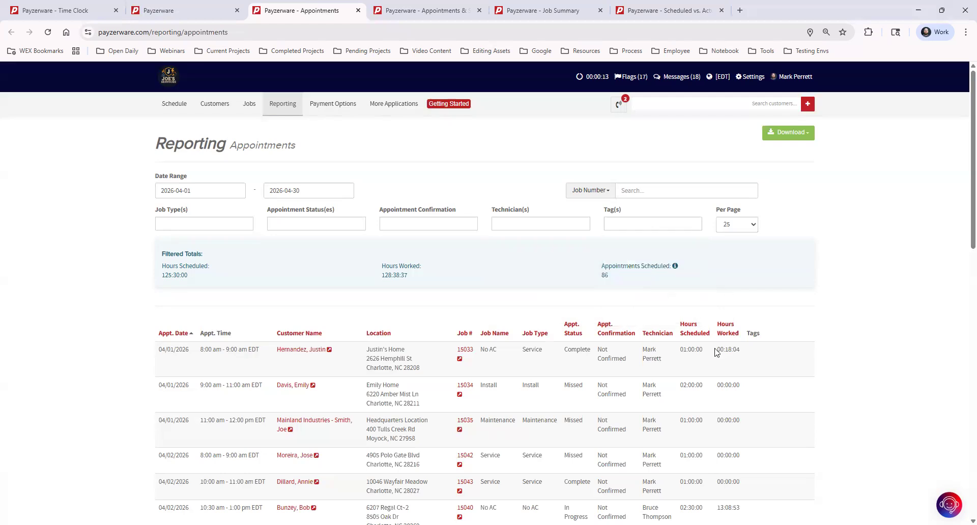
pyautogui.scroll(-5, 422, 426)
pyautogui.scroll(5, 421, 426)
pyautogui.click(427, 10)
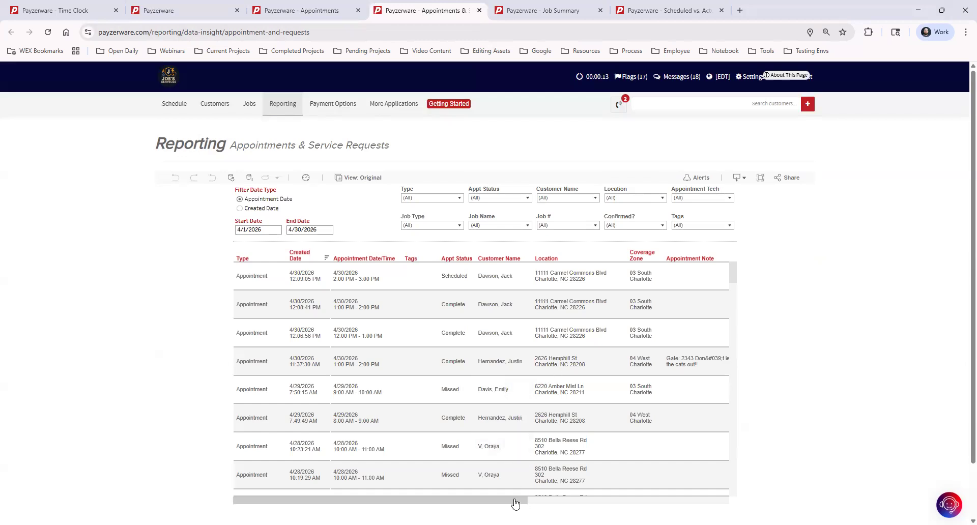
# Scroll the Appointments & Service Requests table across its columns and back, then view Job Summary for April 1–30.
pyautogui.moveTo(515, 504); pyautogui.dragTo(580, 415)
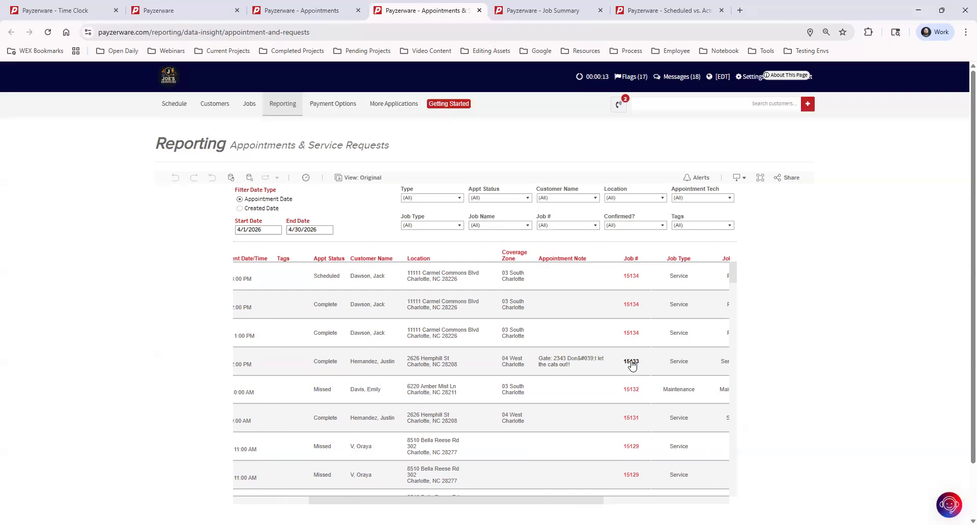
pyautogui.moveTo(587, 501); pyautogui.dragTo(731, 502)
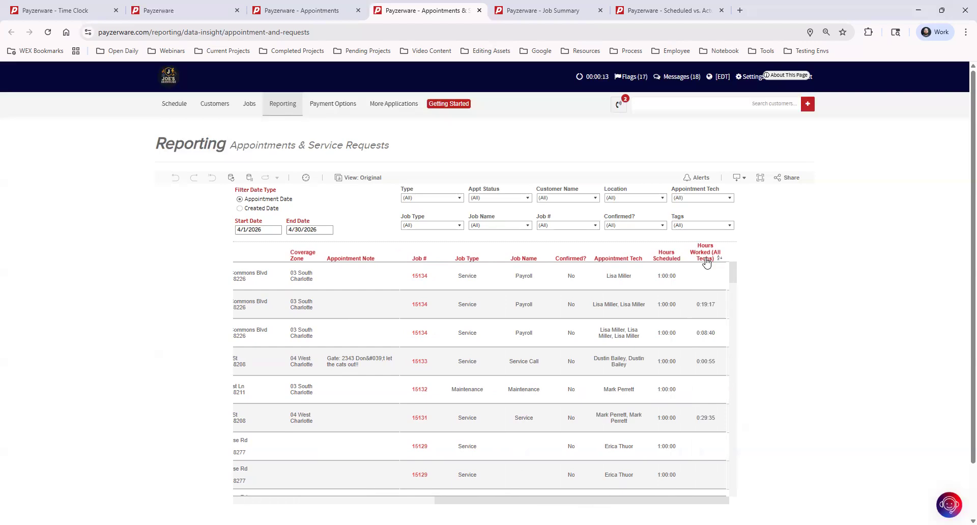
pyautogui.moveTo(588, 503); pyautogui.dragTo(509, 509)
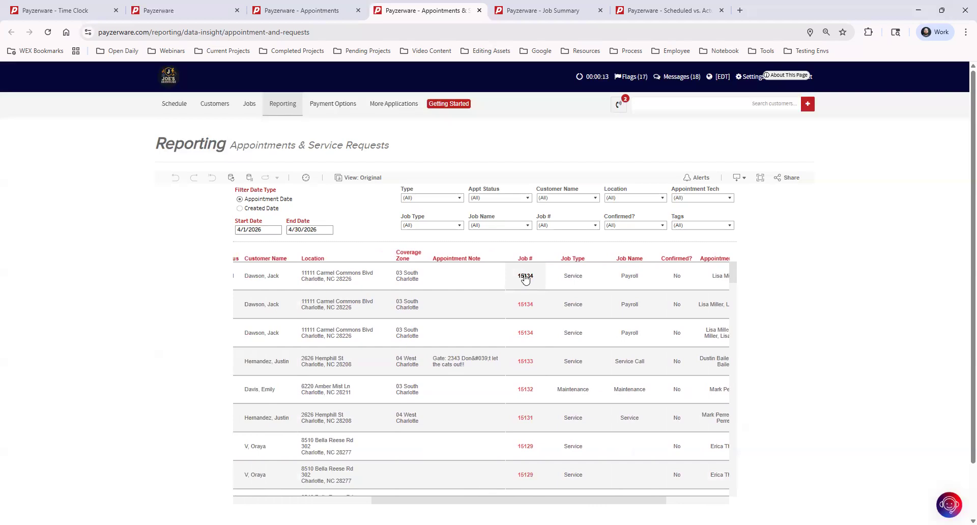
pyautogui.moveTo(513, 503); pyautogui.dragTo(357, 505)
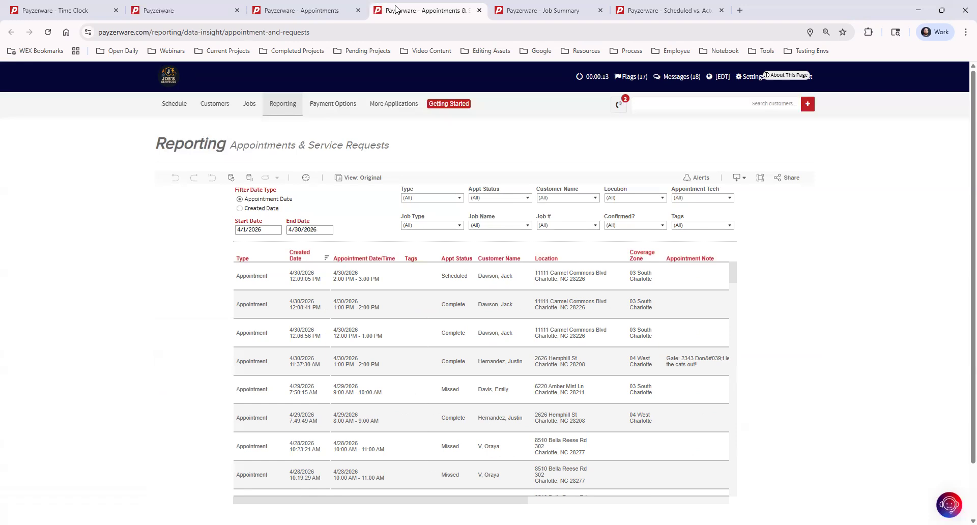
pyautogui.click(557, 12)
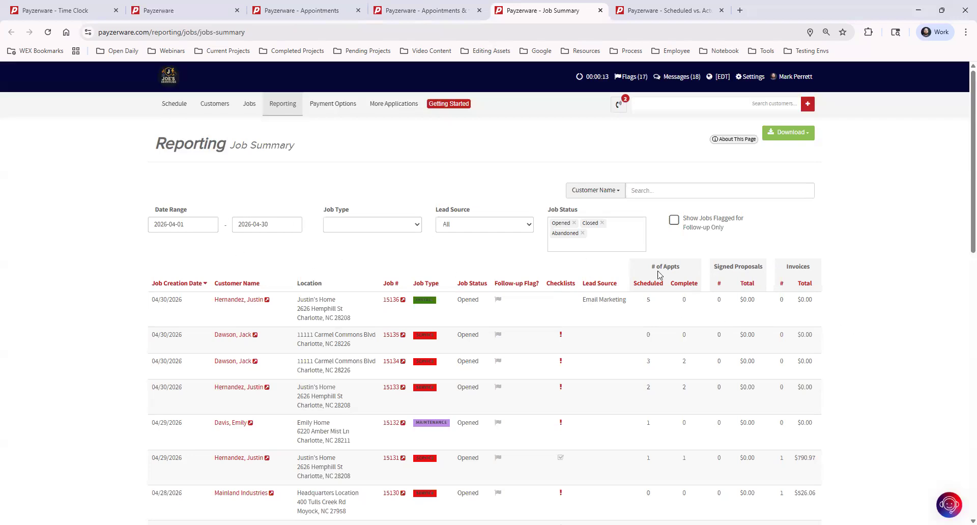
pyautogui.moveTo(654, 266); pyautogui.dragTo(688, 268)
pyautogui.click(688, 269)
pyautogui.doubleClick(648, 300)
pyautogui.doubleClick(683, 301)
pyautogui.doubleClick(650, 425)
pyautogui.doubleClick(681, 425)
pyautogui.doubleClick(718, 425)
pyautogui.doubleClick(798, 431)
pyautogui.click(851, 428)
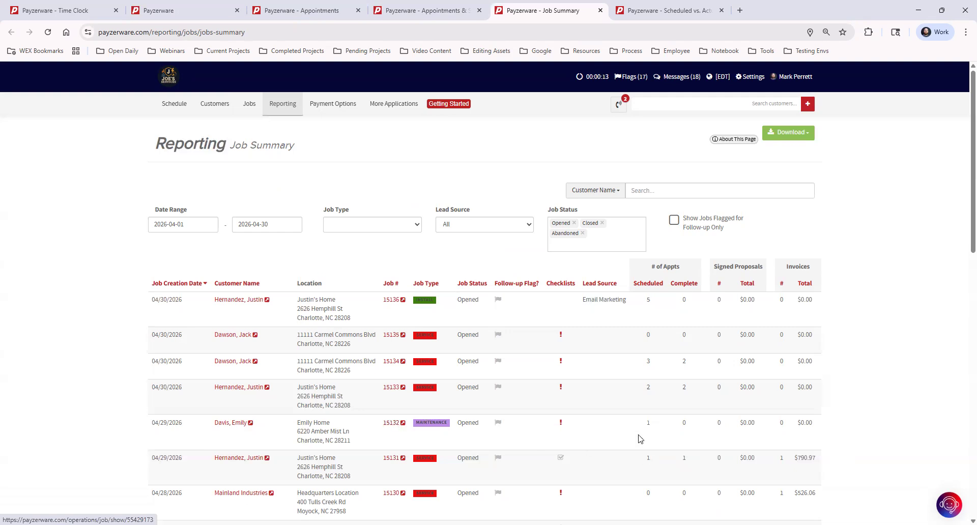
pyautogui.doubleClick(684, 424)
pyautogui.moveTo(759, 432); pyautogui.dragTo(853, 435)
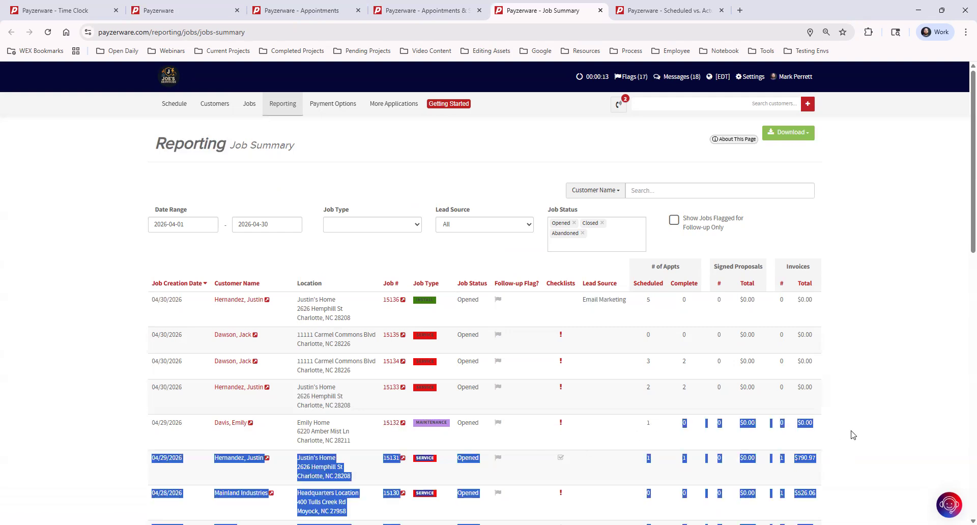
pyautogui.click(858, 434)
pyautogui.doubleClick(684, 423)
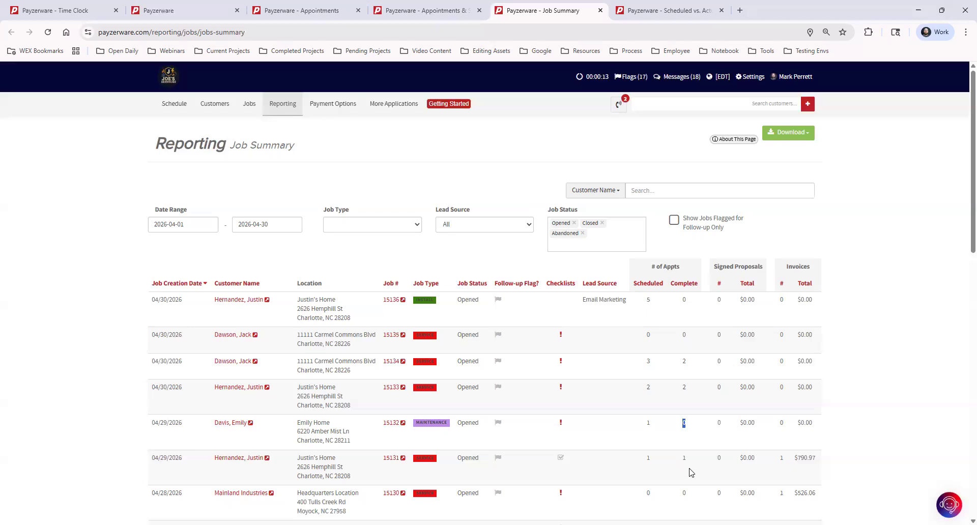
pyautogui.click(685, 441)
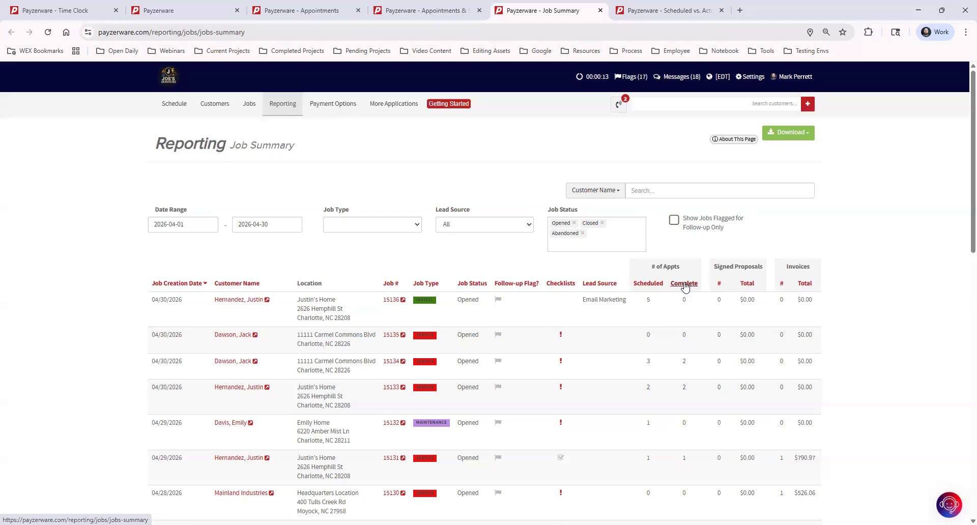
pyautogui.click(666, 11)
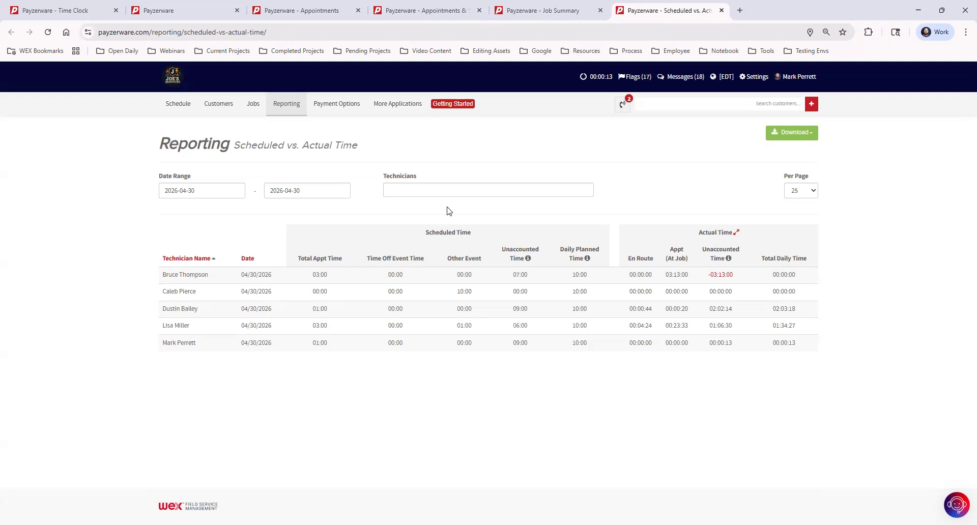
# Filter Scheduled vs. Actual Time to one technician, check their unaccounted time, then return to Time Clock's Schedule.
pyautogui.click(442, 191)
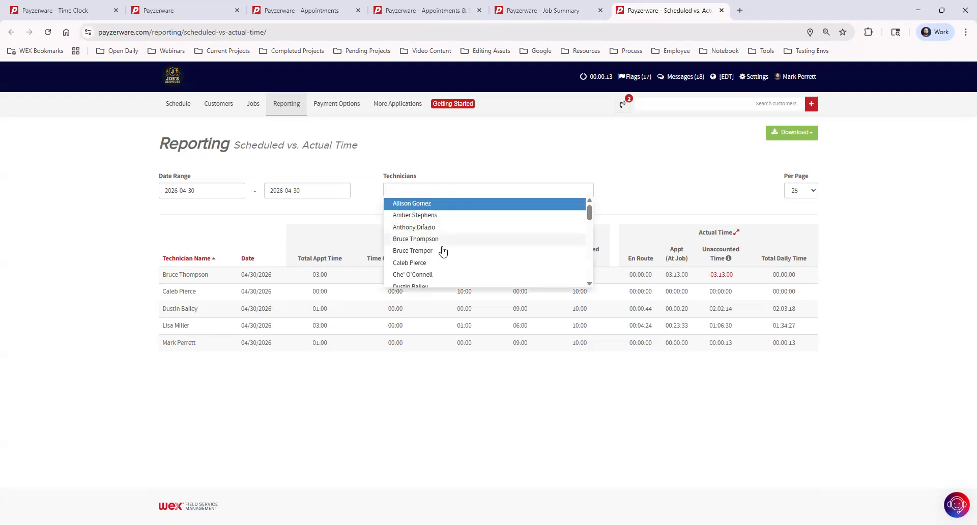
pyautogui.scroll(-1, 441, 269)
pyautogui.scroll(-3, 441, 270)
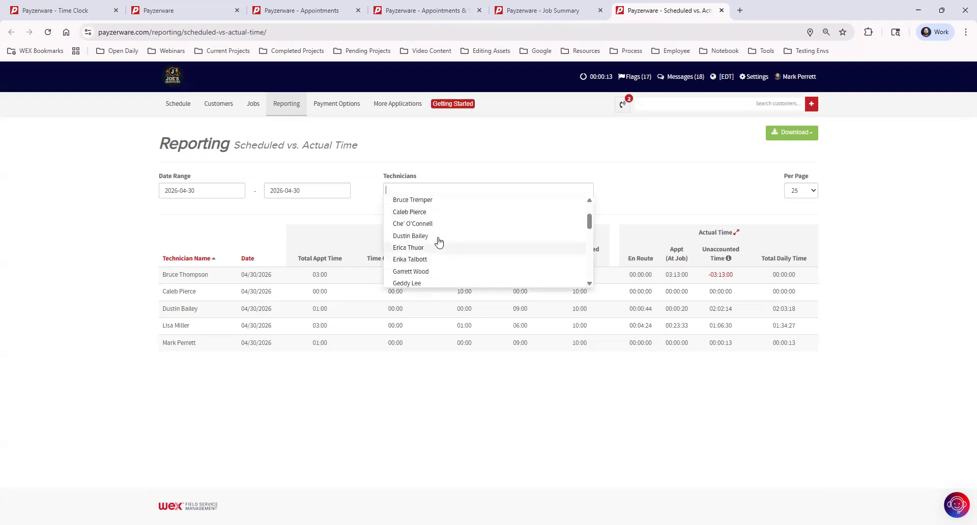
pyautogui.click(436, 238)
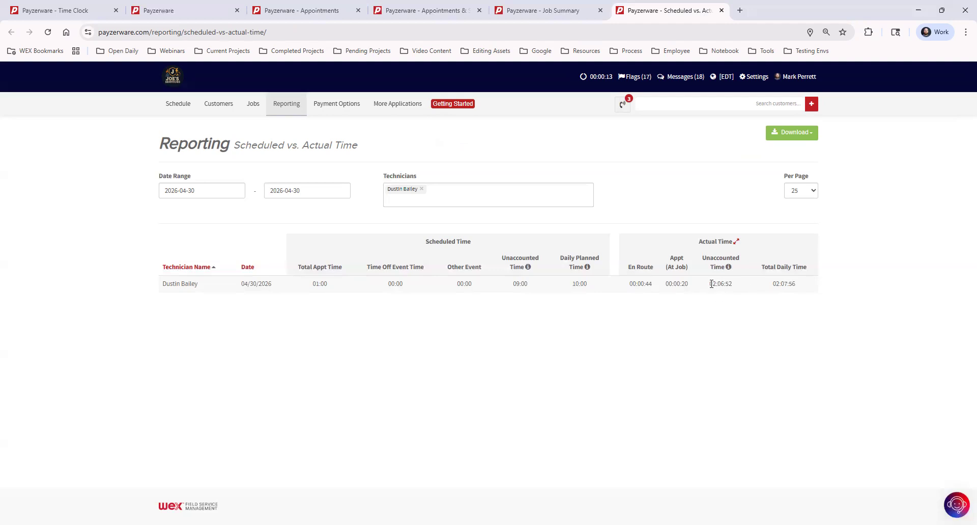
pyautogui.moveTo(710, 285); pyautogui.dragTo(733, 283)
pyautogui.click(579, 273)
pyautogui.click(70, 11)
pyautogui.click(164, 103)
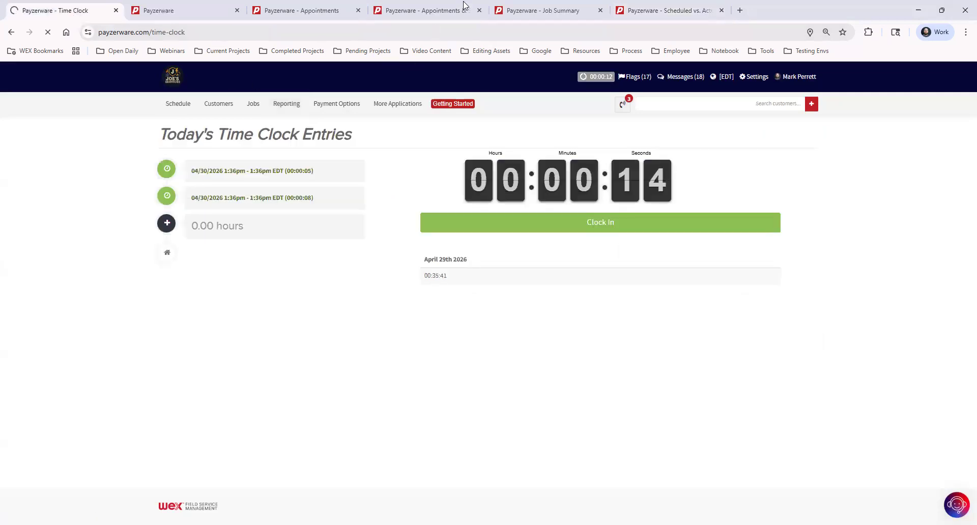